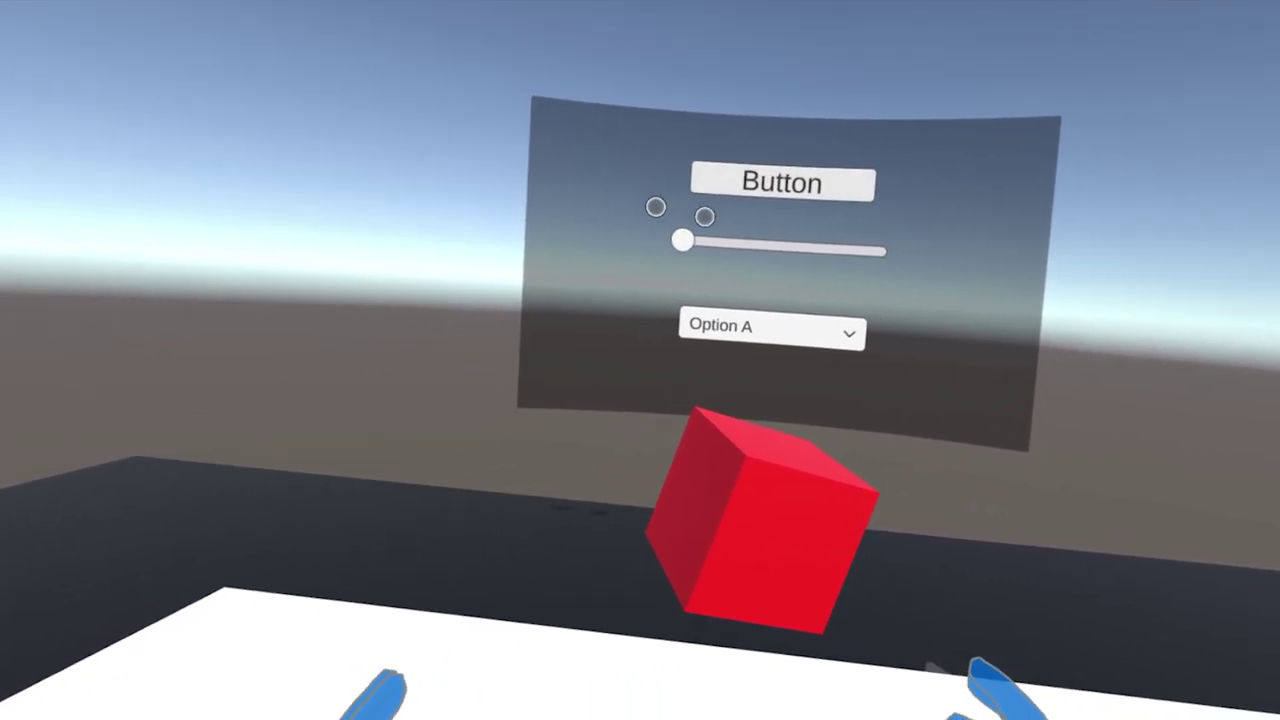
drag(762, 220, 684, 228)
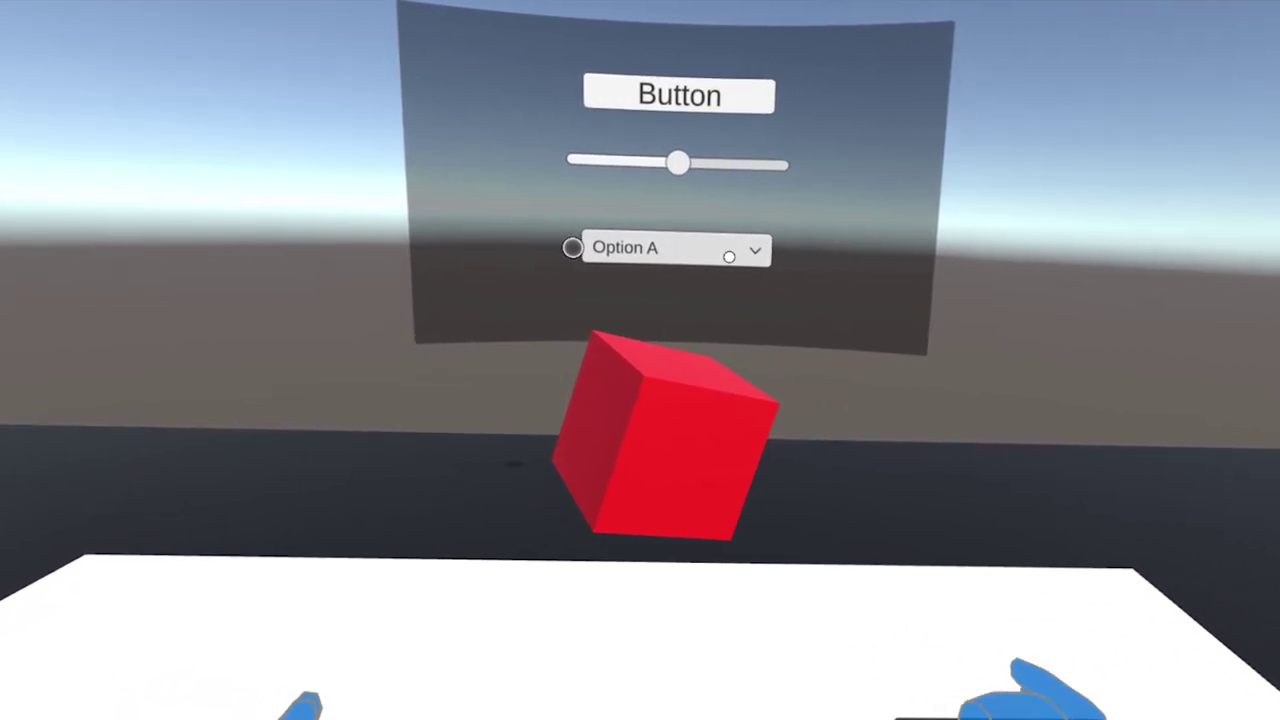
click(726, 251)
click(753, 217)
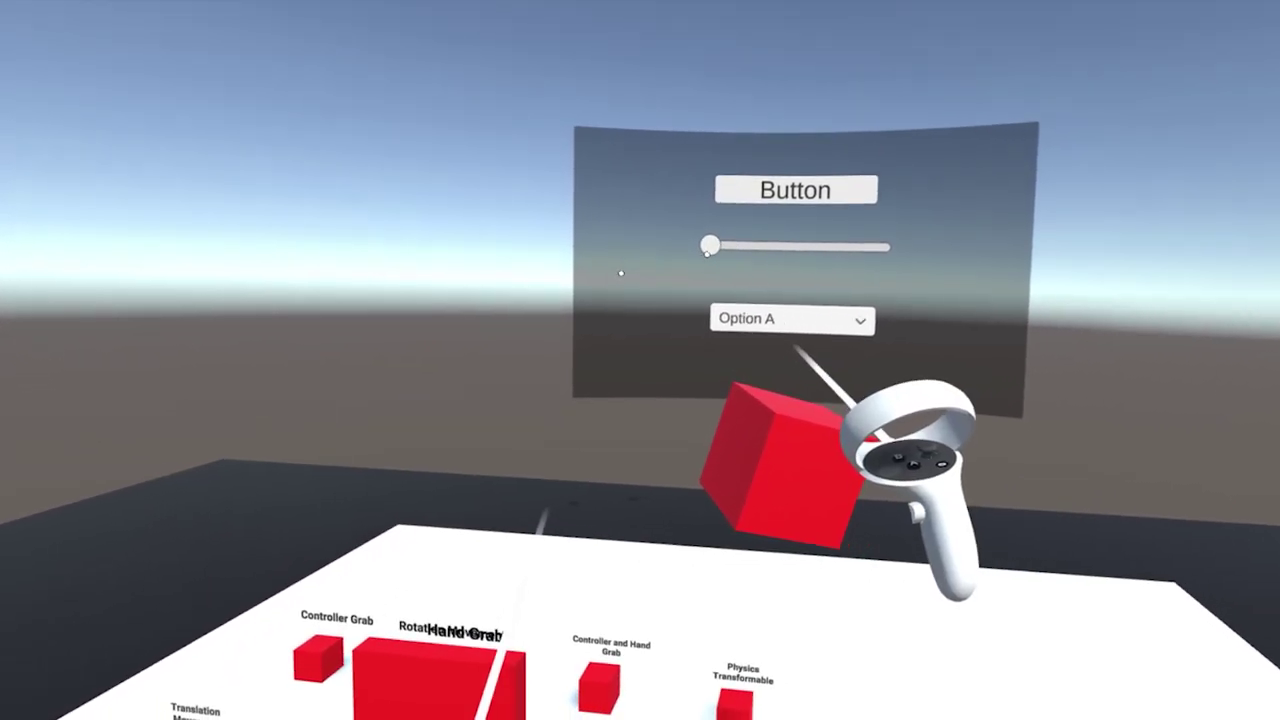
drag(707, 254, 766, 228)
click(723, 166)
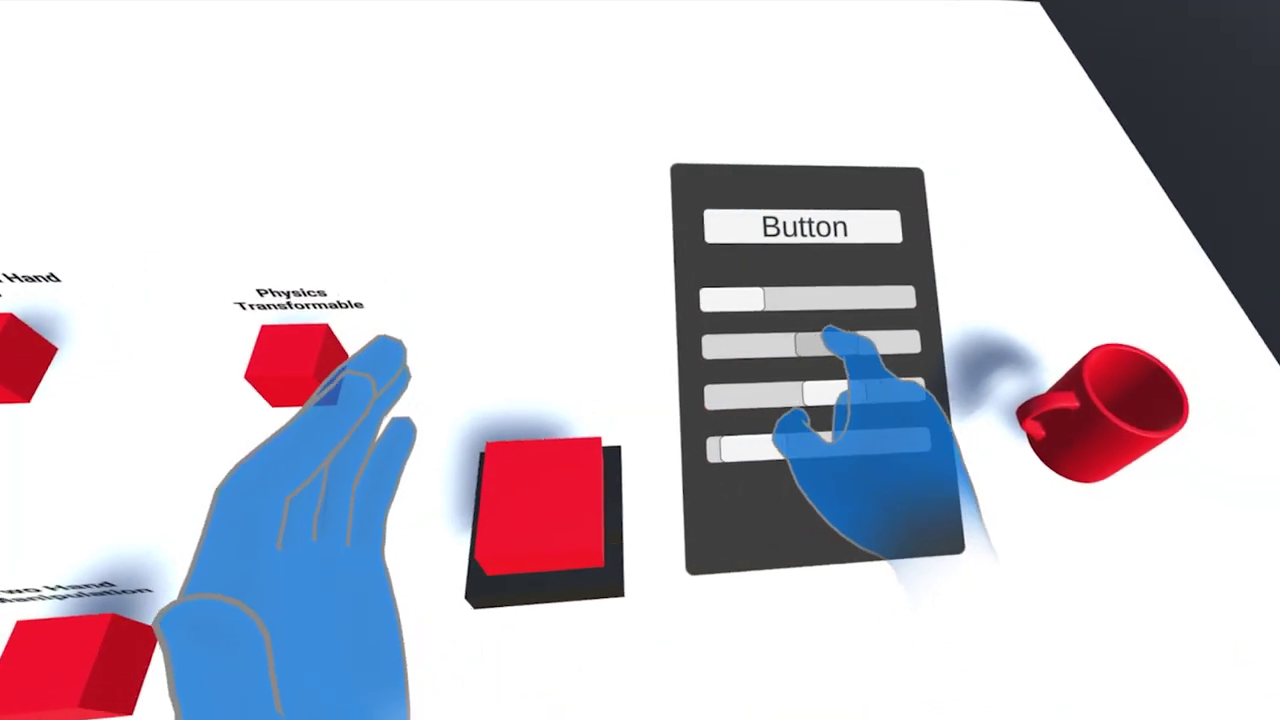
drag(833, 337, 890, 352)
drag(812, 308, 800, 322)
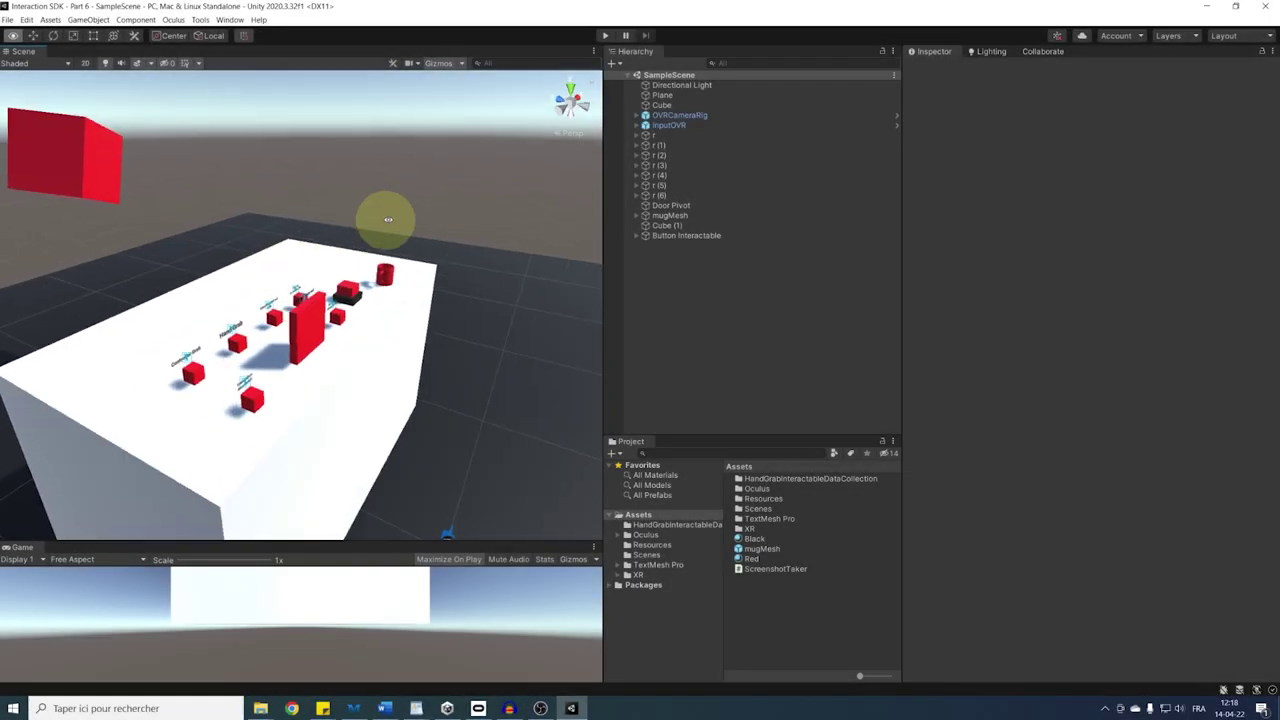
Add a UI Canvas to the scene and inspect its components and those of the EventSystem.
alt+drag(388, 219, 420, 250)
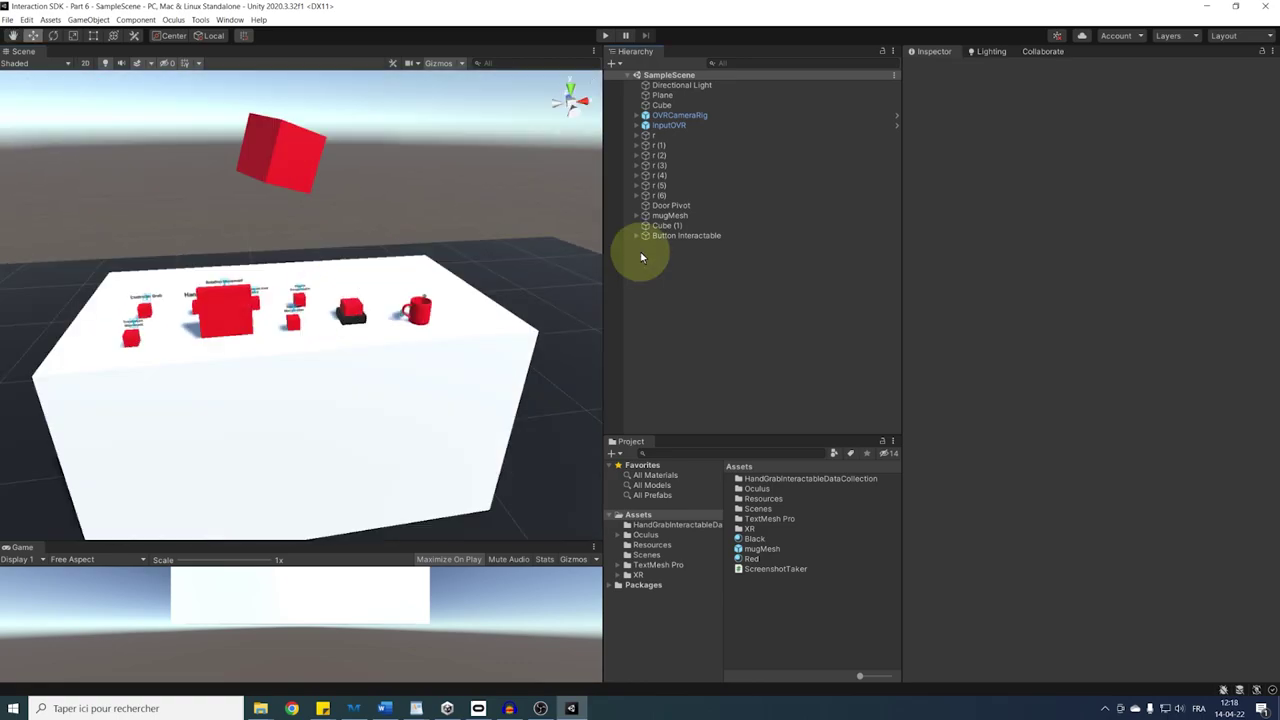
right_click(645, 258)
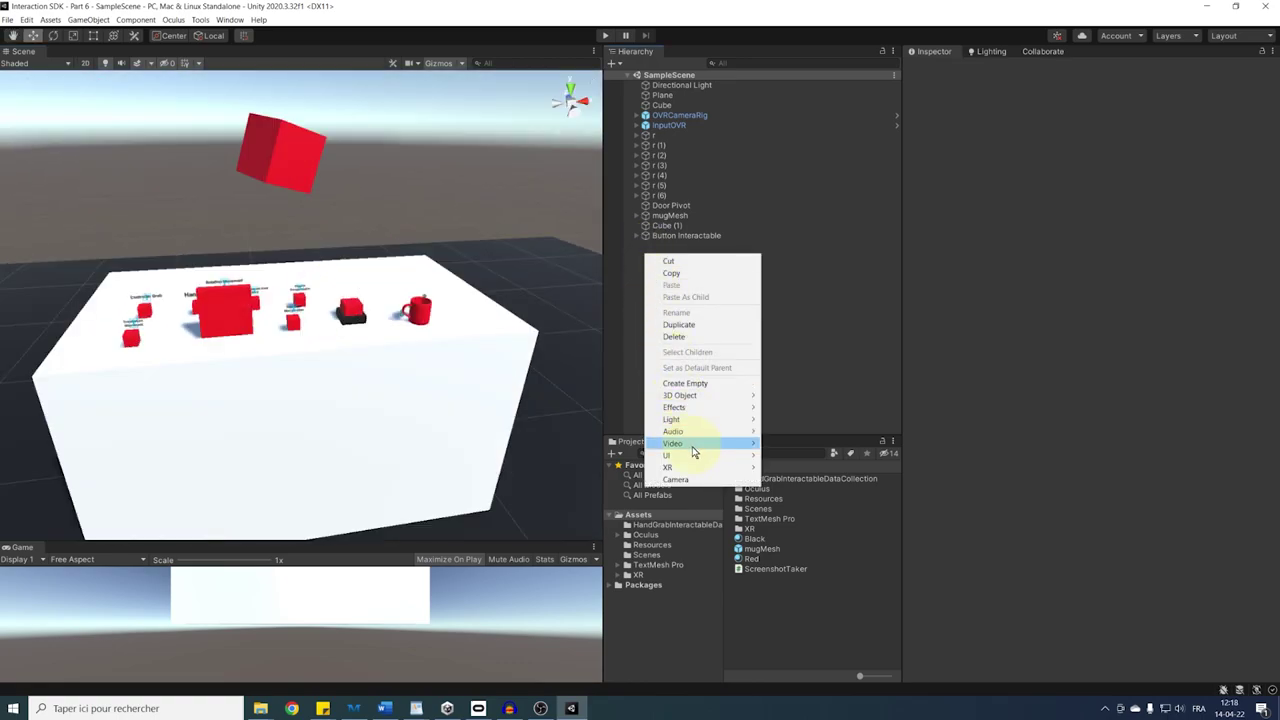
mouse_move(713, 461)
click(781, 611)
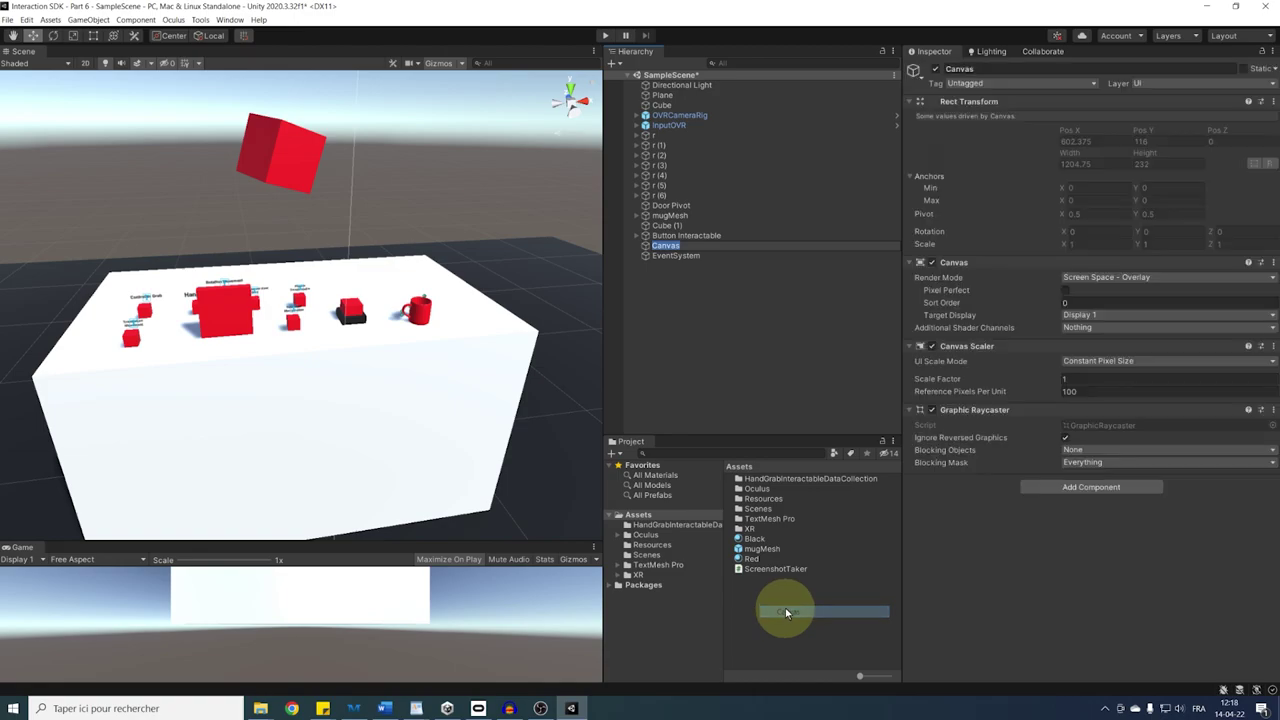
click(700, 352)
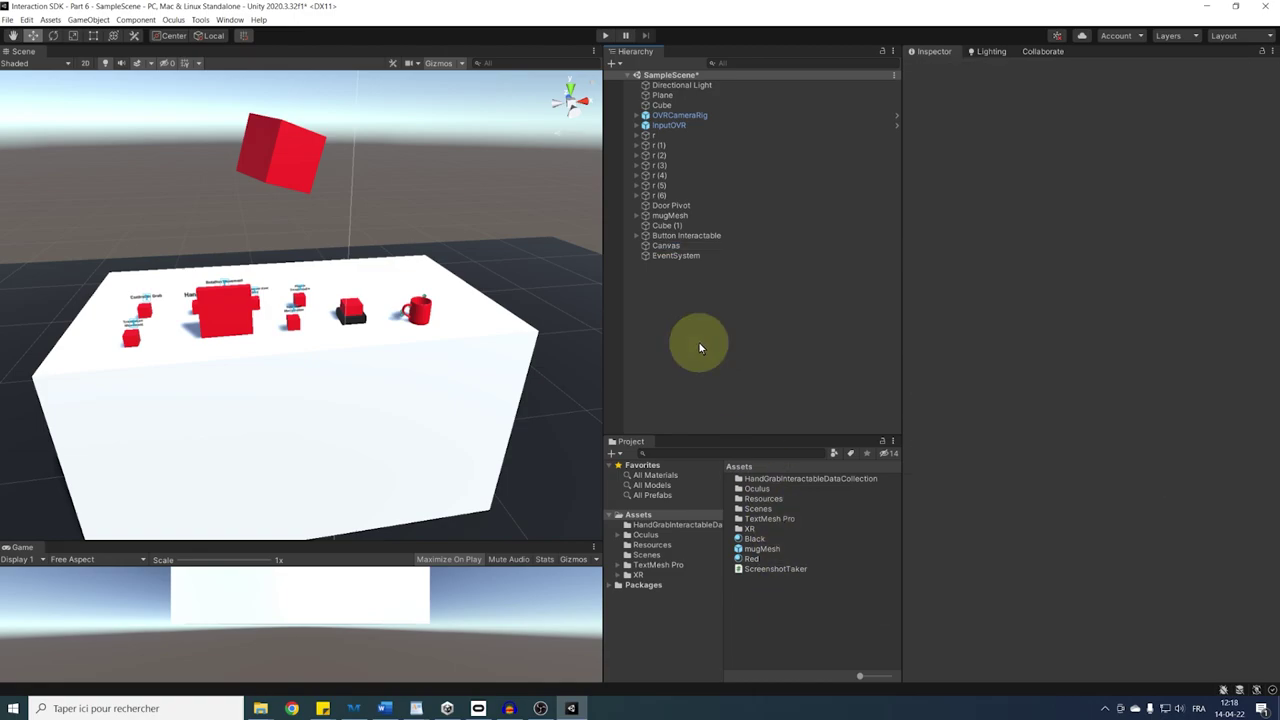
click(661, 248)
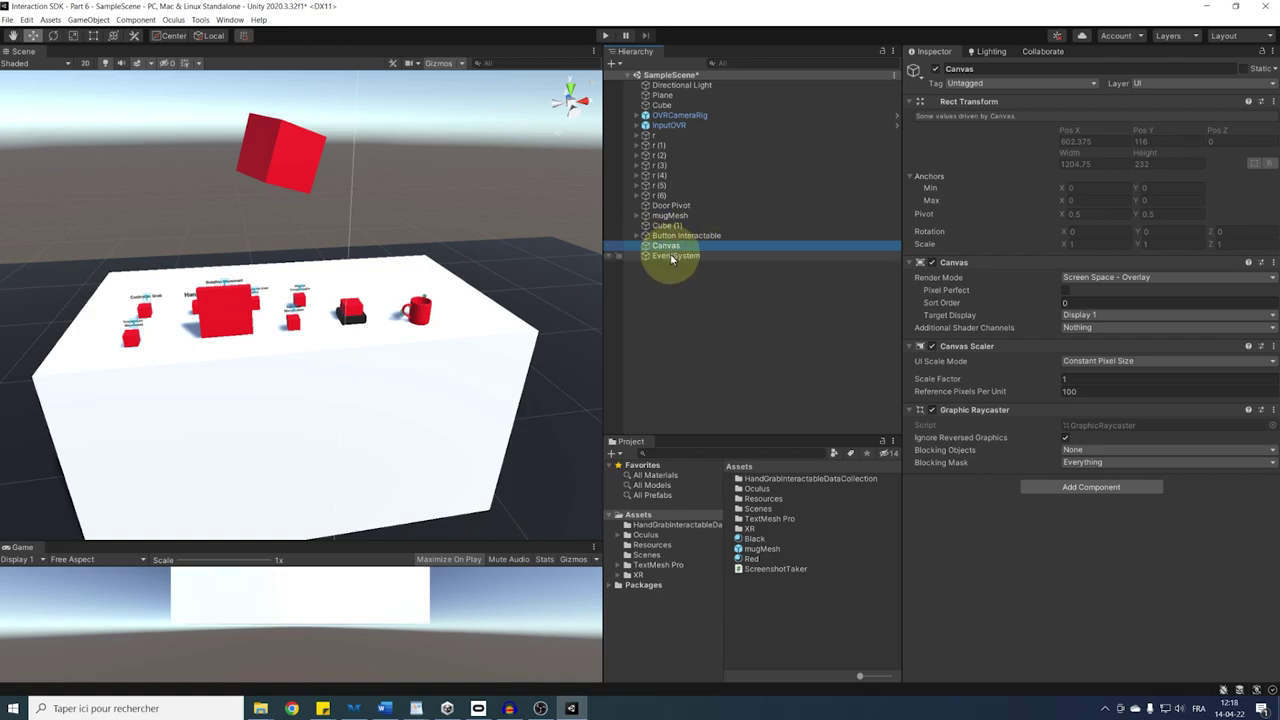
click(672, 257)
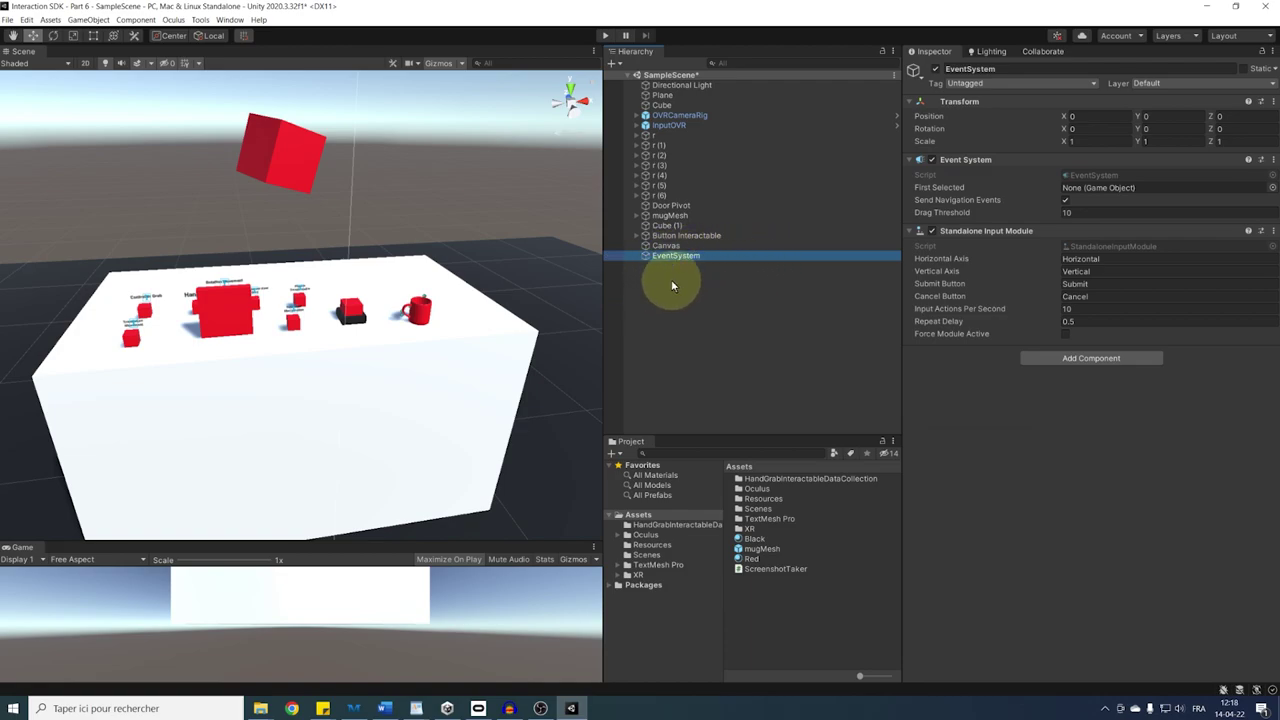
Frame the Canvas in the scene and enlarge the Game view to about half the height of the layout.
double_click(665, 247)
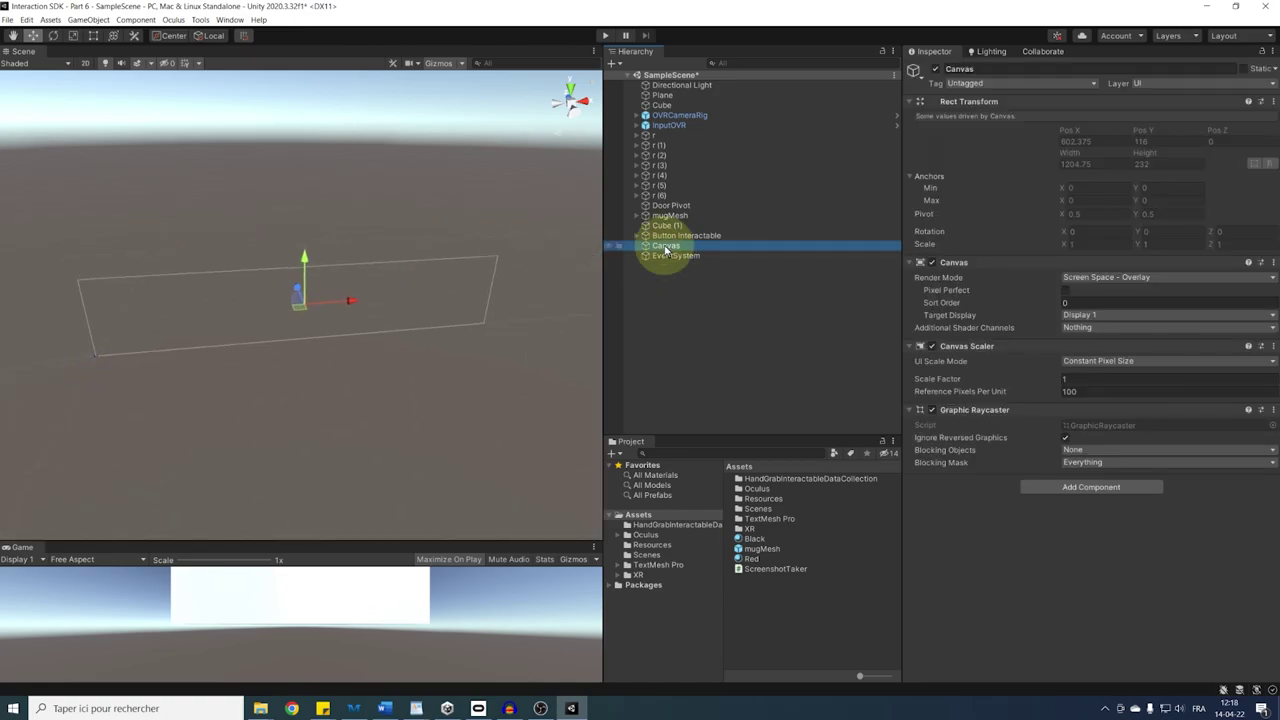
right_drag(501, 342, 471, 333)
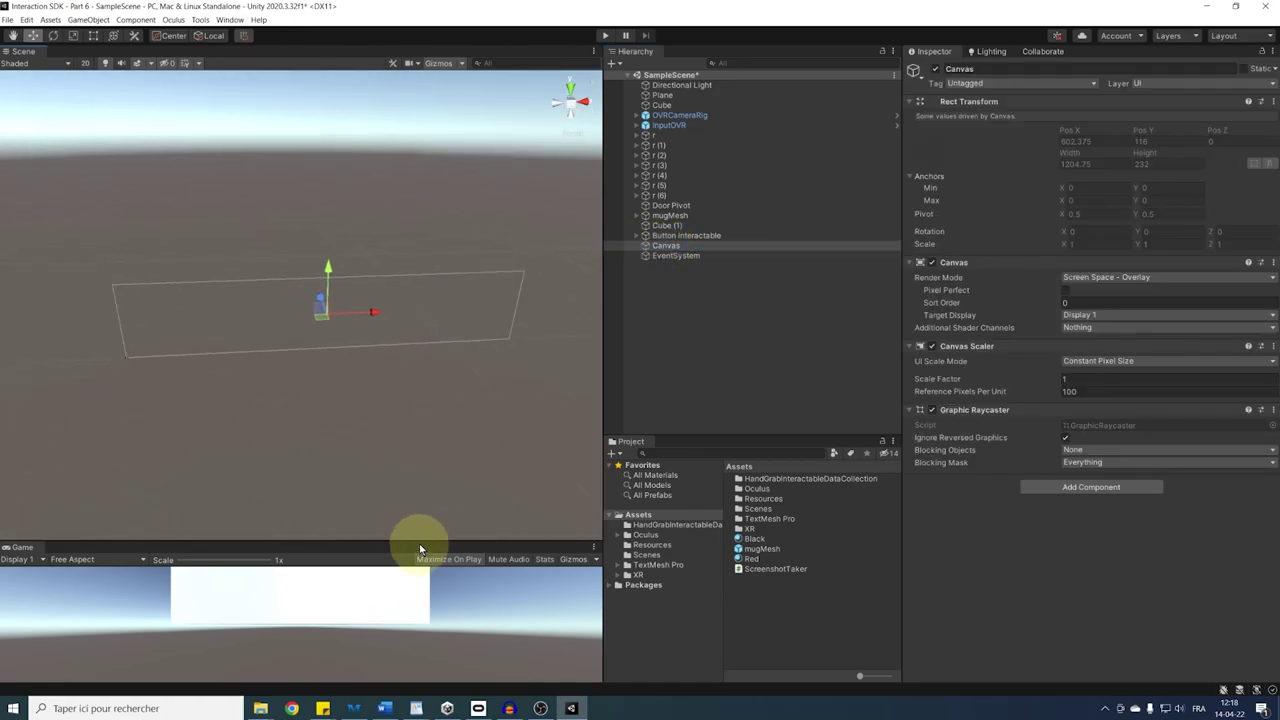
drag(420, 548, 453, 423)
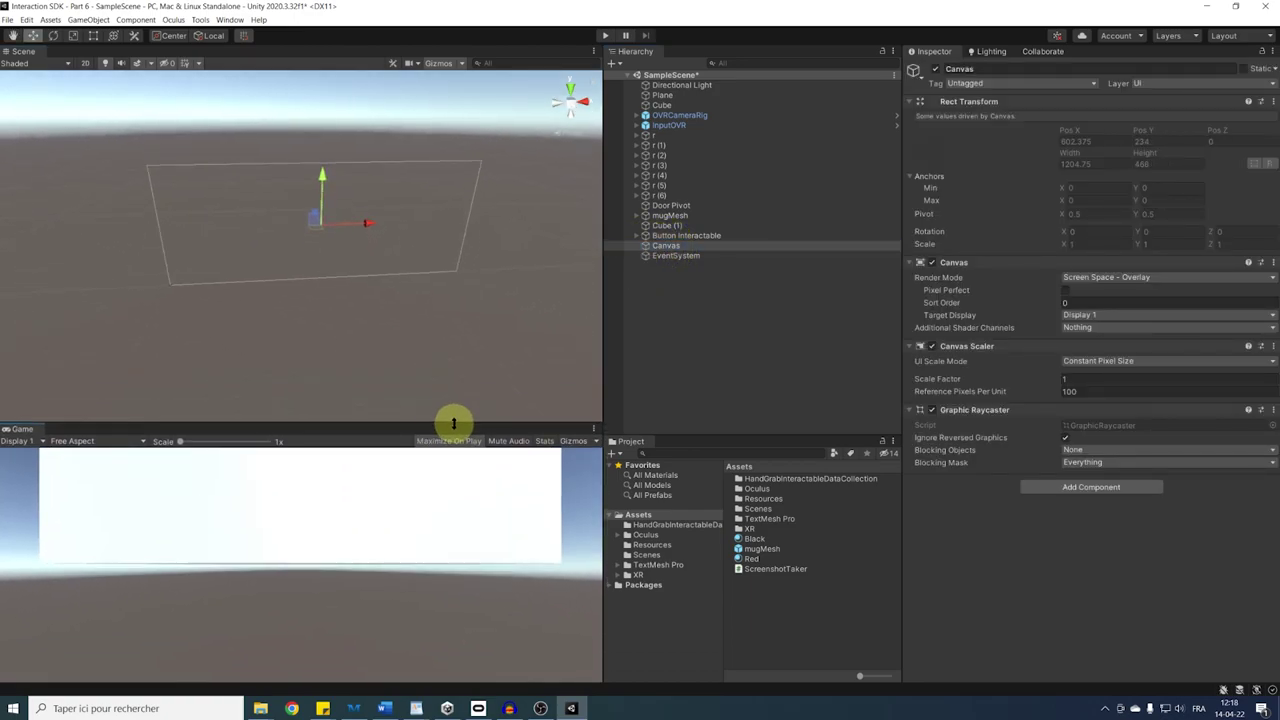
scroll(445, 314, up, 6)
middle_drag(412, 300, 405, 338)
right_drag(405, 338, 379, 299)
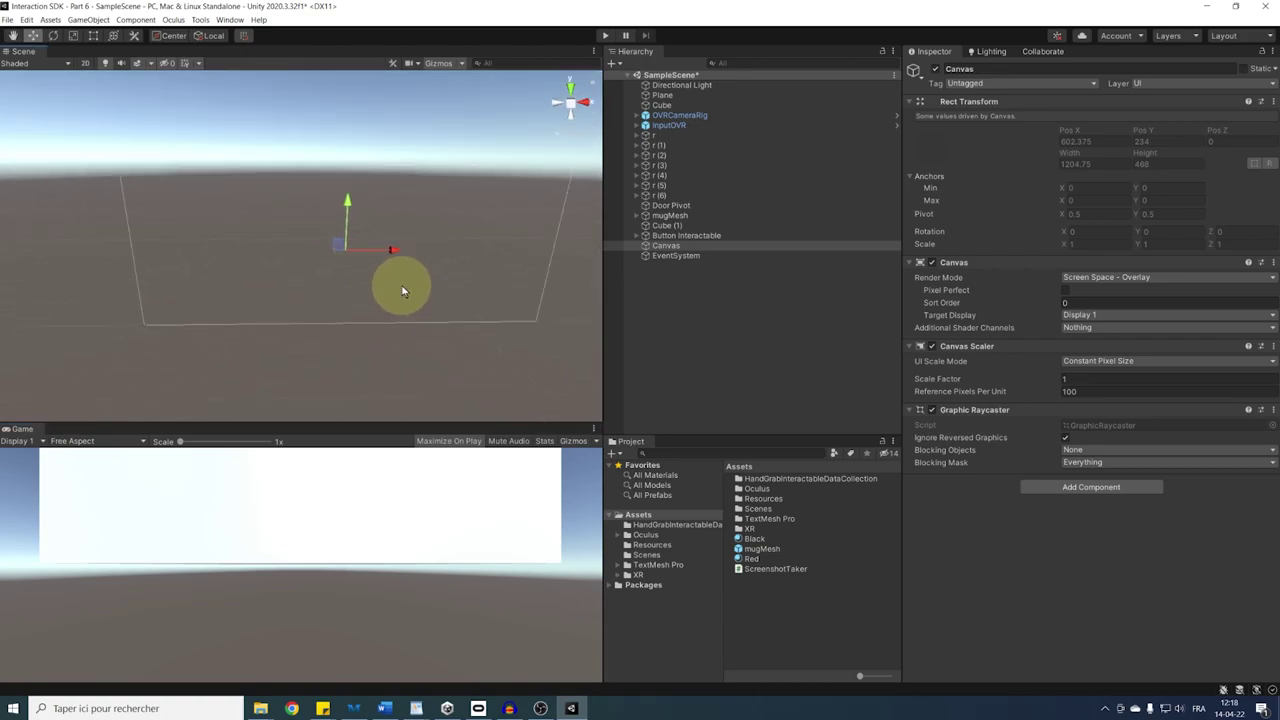
alt+drag(403, 291, 379, 296)
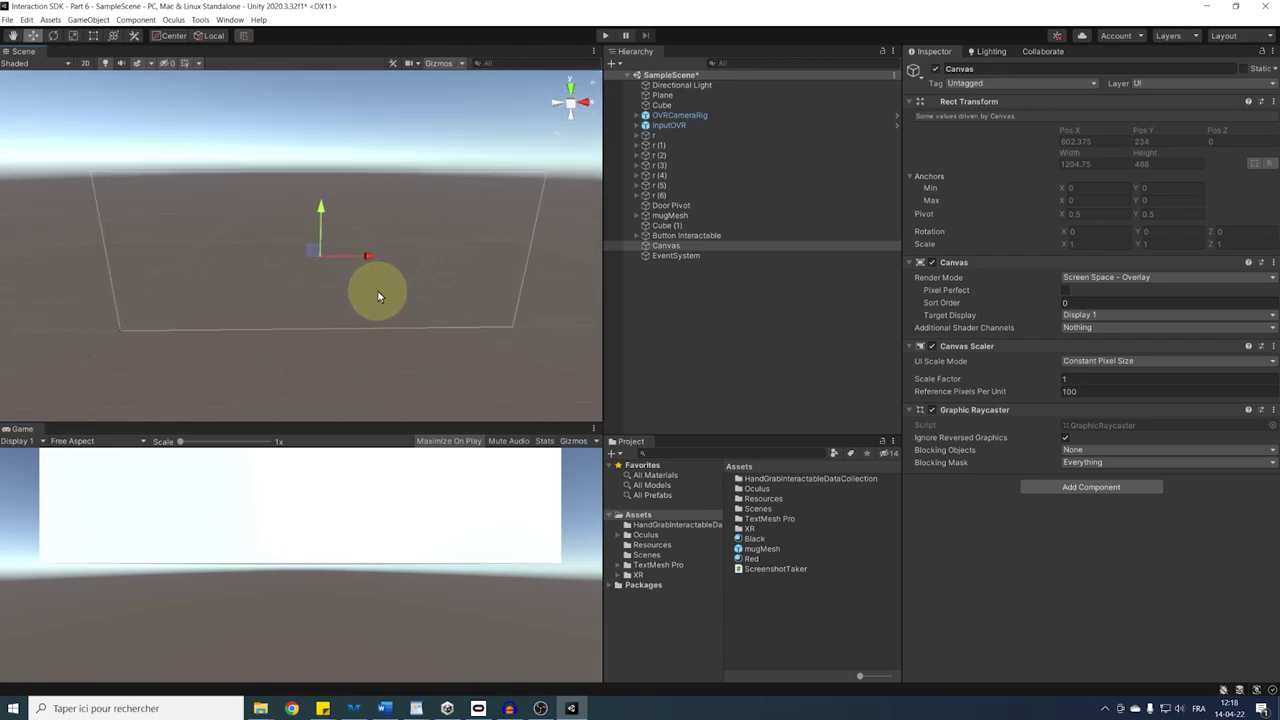
Set the Canvas to World Space rendering with a scale of 0.001 on all axes and a position of 0, 0, 0.
click(1084, 278)
click(1099, 316)
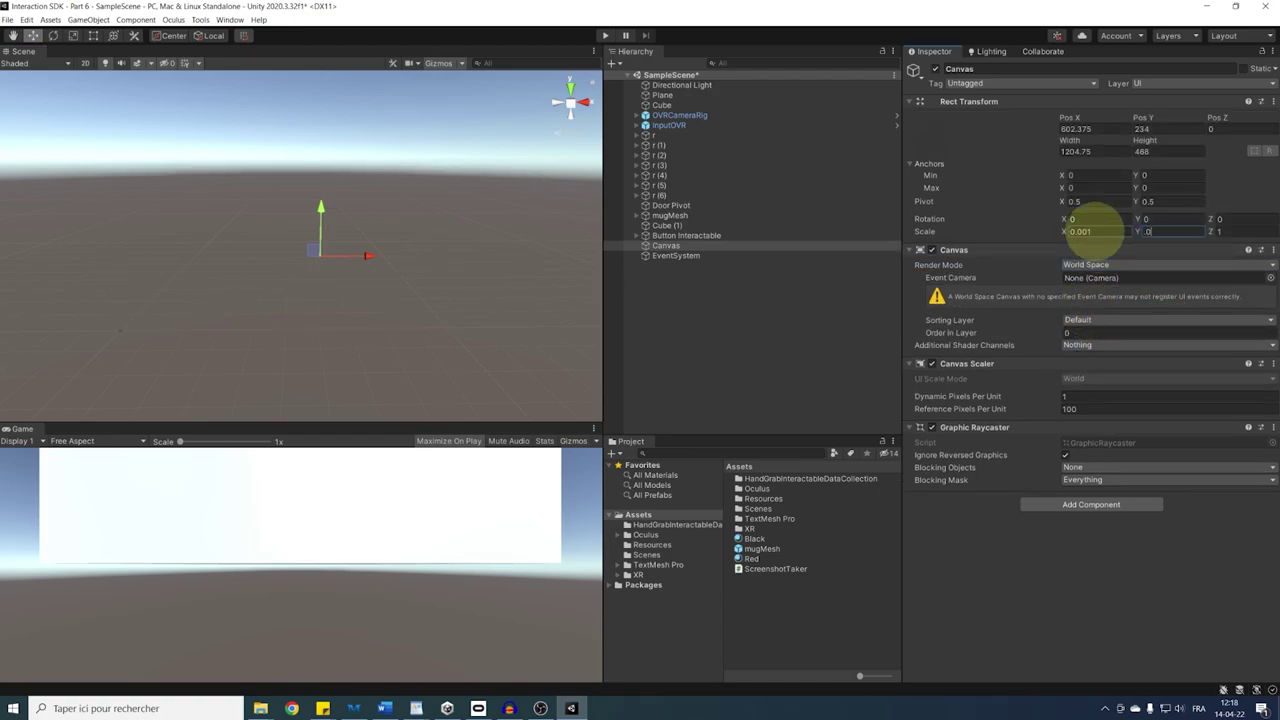
click(665, 245)
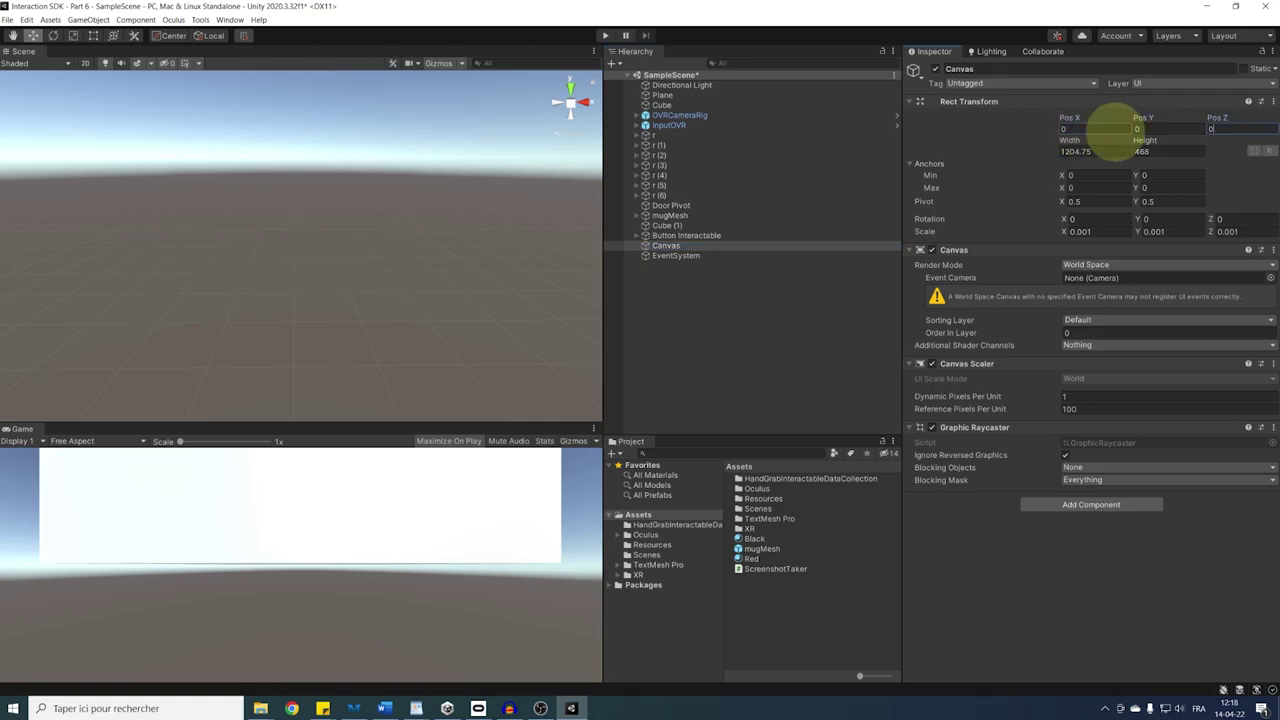
click(746, 358)
click(665, 246)
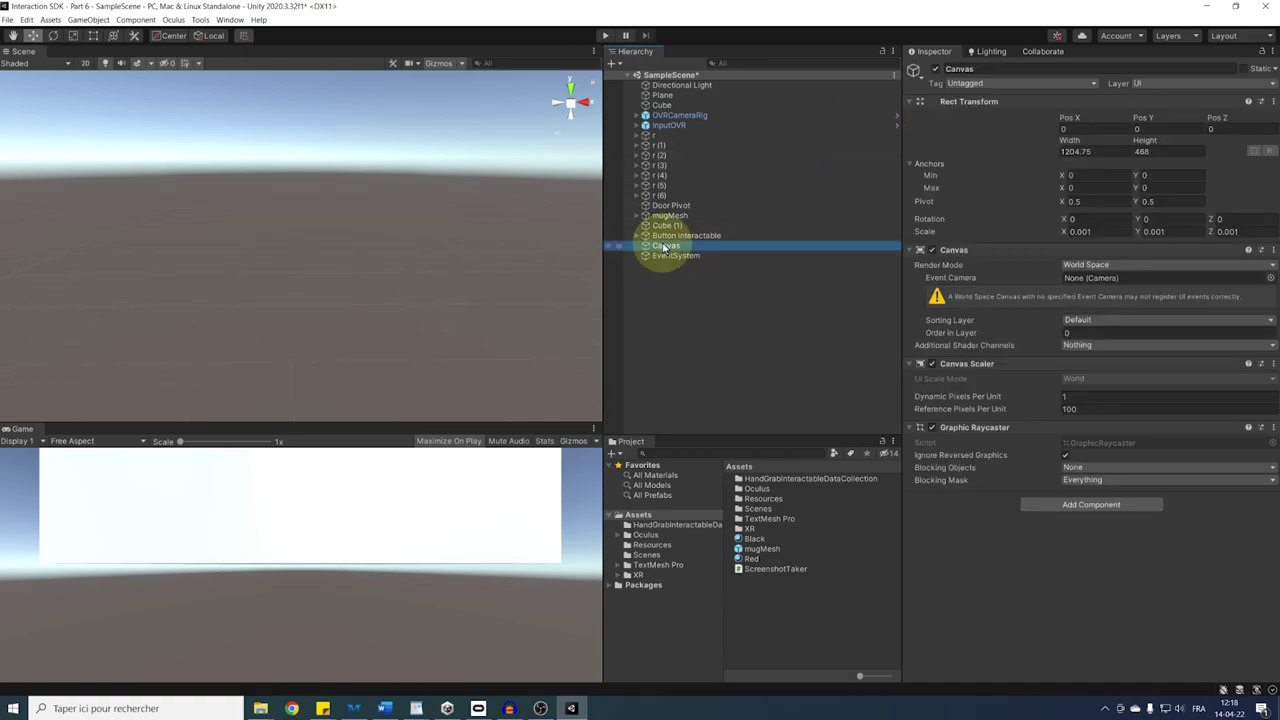
Raise the Canvas above the table height to about 1.49 on the Y axis.
double_click(664, 247)
scroll(300, 250, down, 3)
alt+drag(270, 245, 362, 261)
middle_drag(362, 261, 425, 284)
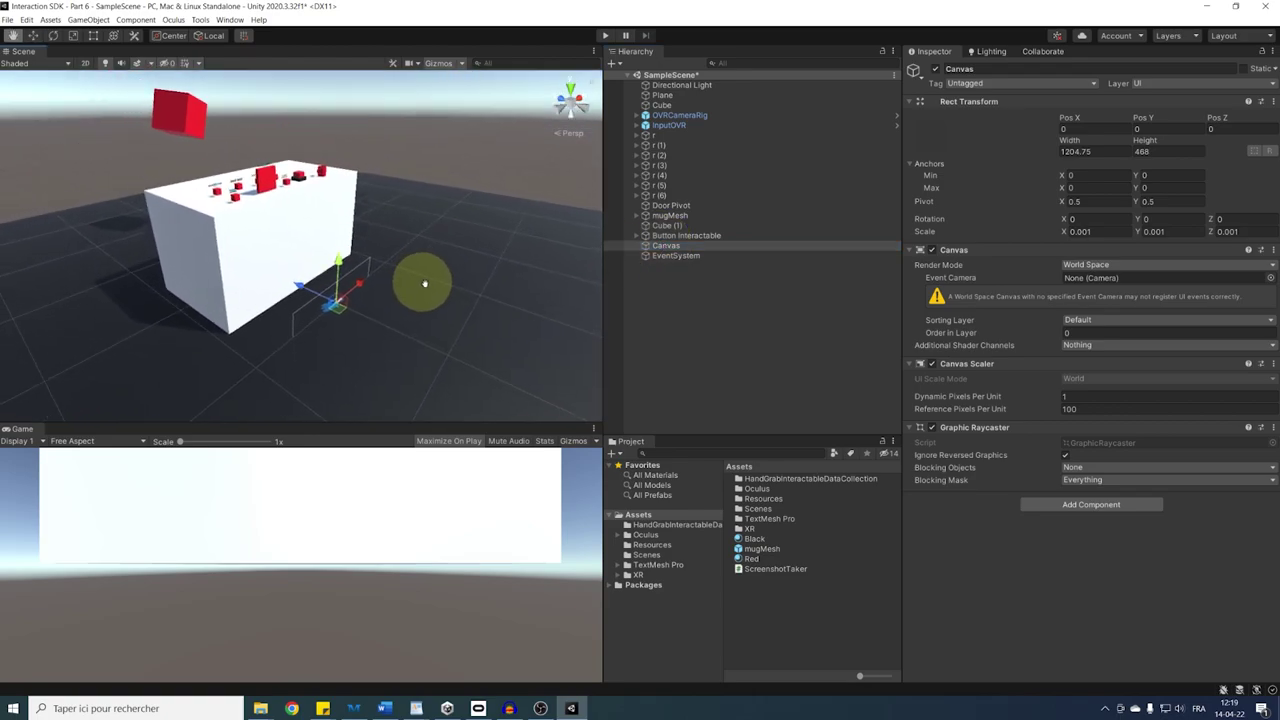
alt+drag(424, 284, 358, 271)
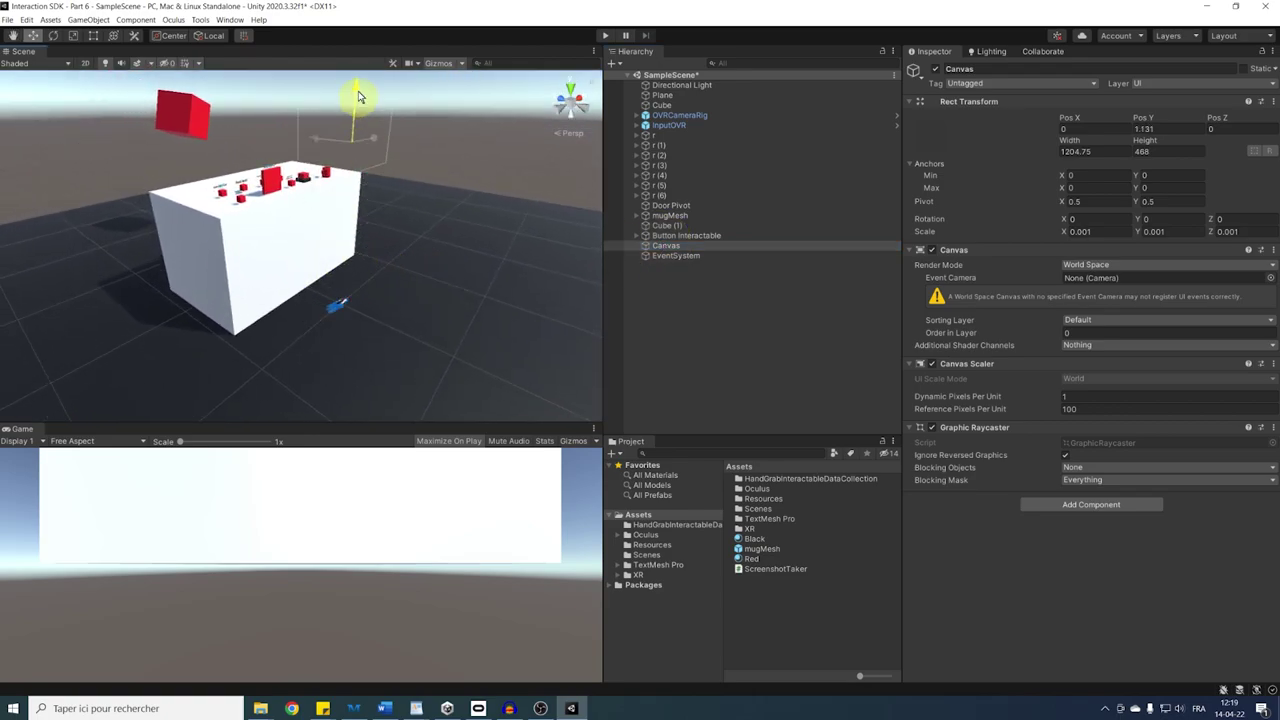
drag(361, 97, 361, 95)
Move the Canvas past the table and the large red cube to about 3.33 on the Z axis.
middle_drag(368, 188, 391, 260)
alt+drag(391, 258, 235, 255)
middle_drag(235, 257, 320, 287)
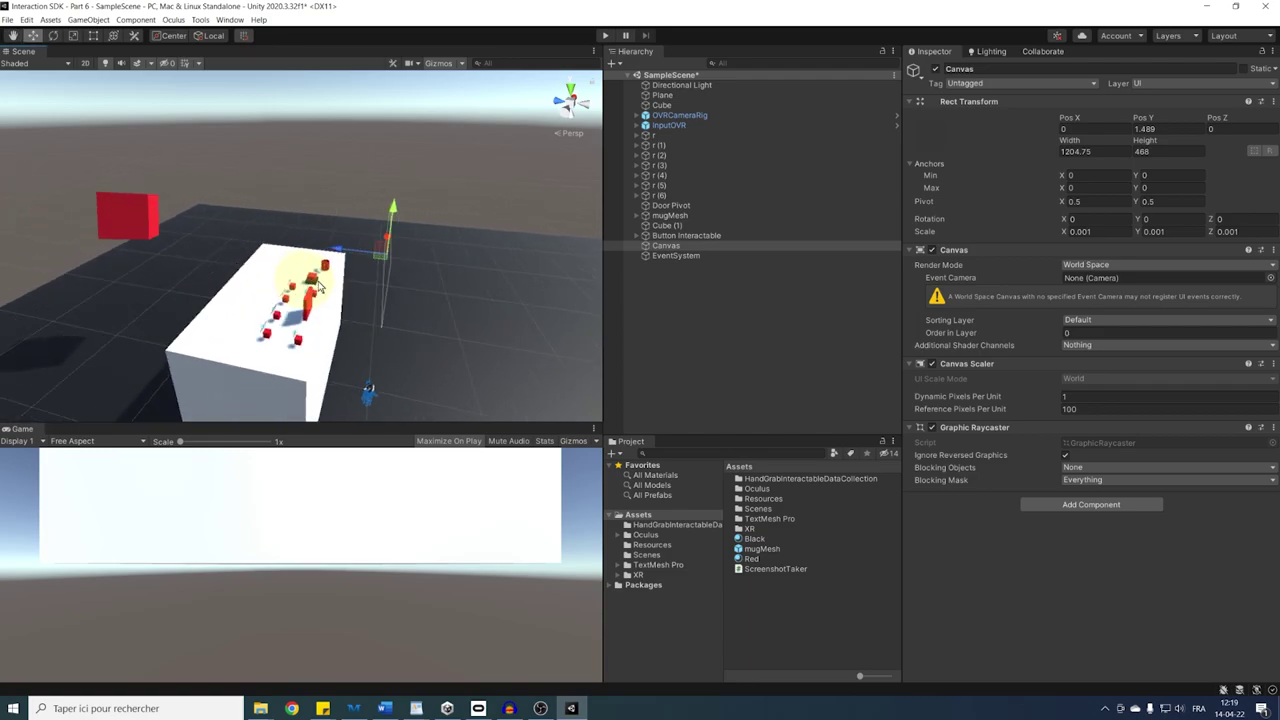
alt+drag(31, 222, 329, 251)
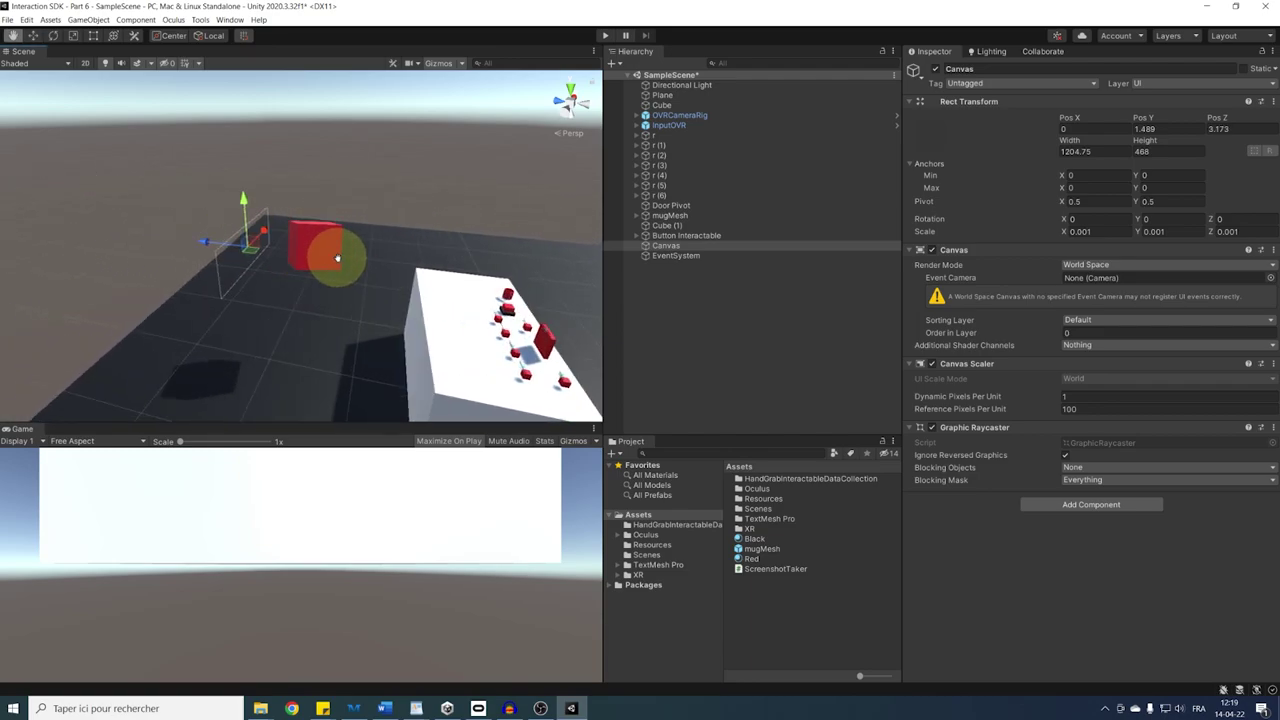
click(340, 245)
drag(364, 210, 190, 247)
Enlarge the Canvas with the Rect tool to about 2293 wide and 1488 high.
click(686, 246)
key(t)
middle_drag(356, 241, 103, 198)
alt+drag(103, 197, 318, 265)
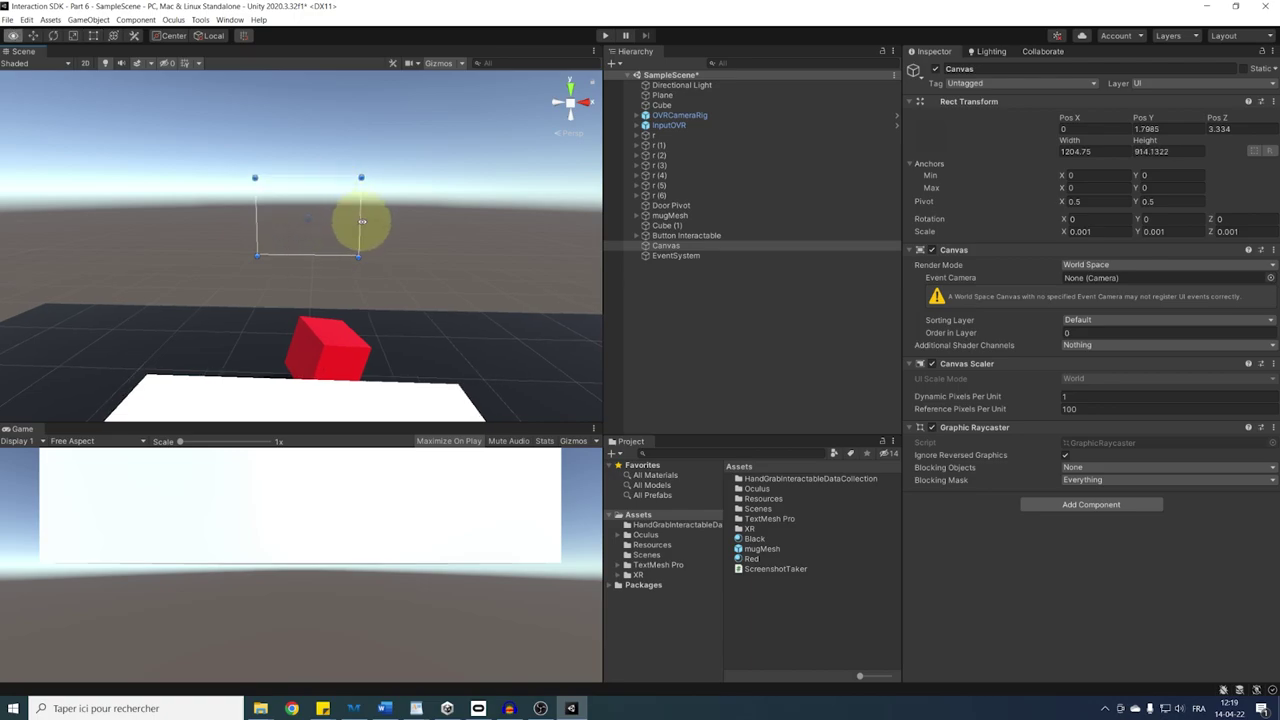
alt+drag(362, 221, 370, 224)
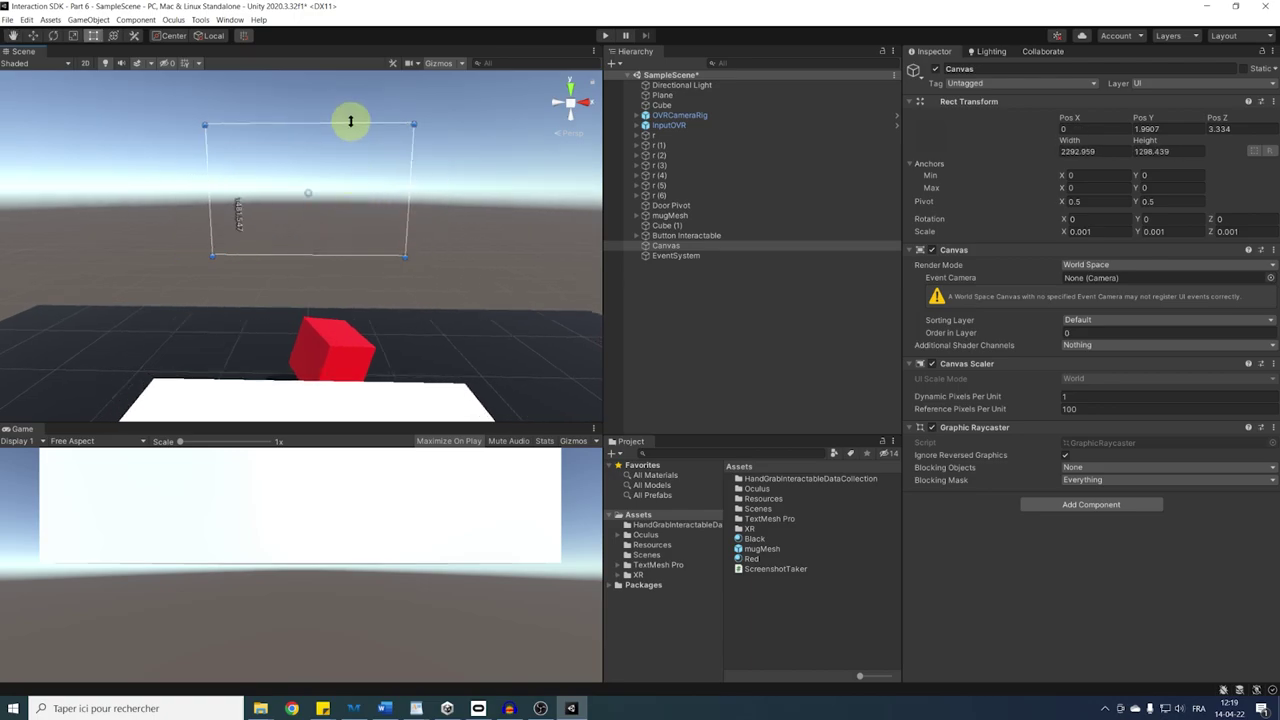
drag(350, 121, 350, 120)
Add a UI Panel as a child of the Canvas.
scroll(343, 226, down, 5)
middle_drag(351, 248, 375, 277)
scroll(384, 236, up, 3)
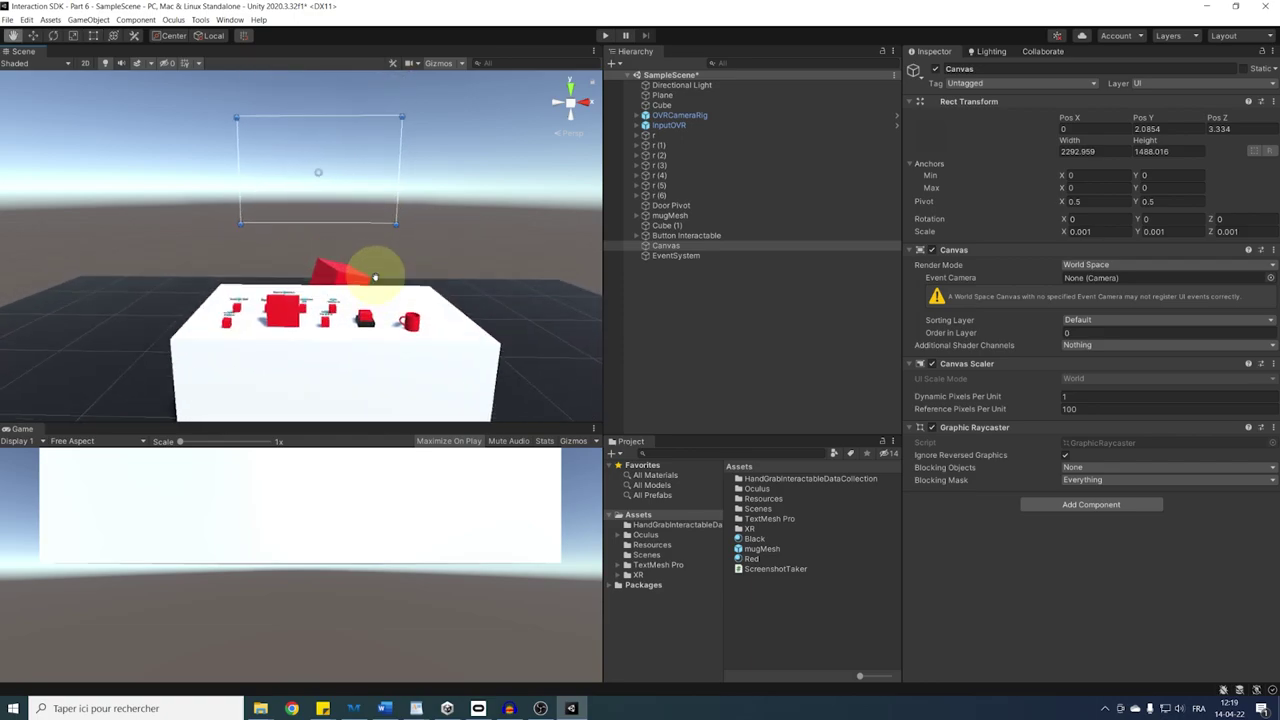
mouse_move(375, 277)
alt+mouse_down()
mouse_move(371, 309)
mouse_move(331, 266)
mouse_move(363, 266)
mouse_move(368, 290)
alt+mouse_up()
click(666, 246)
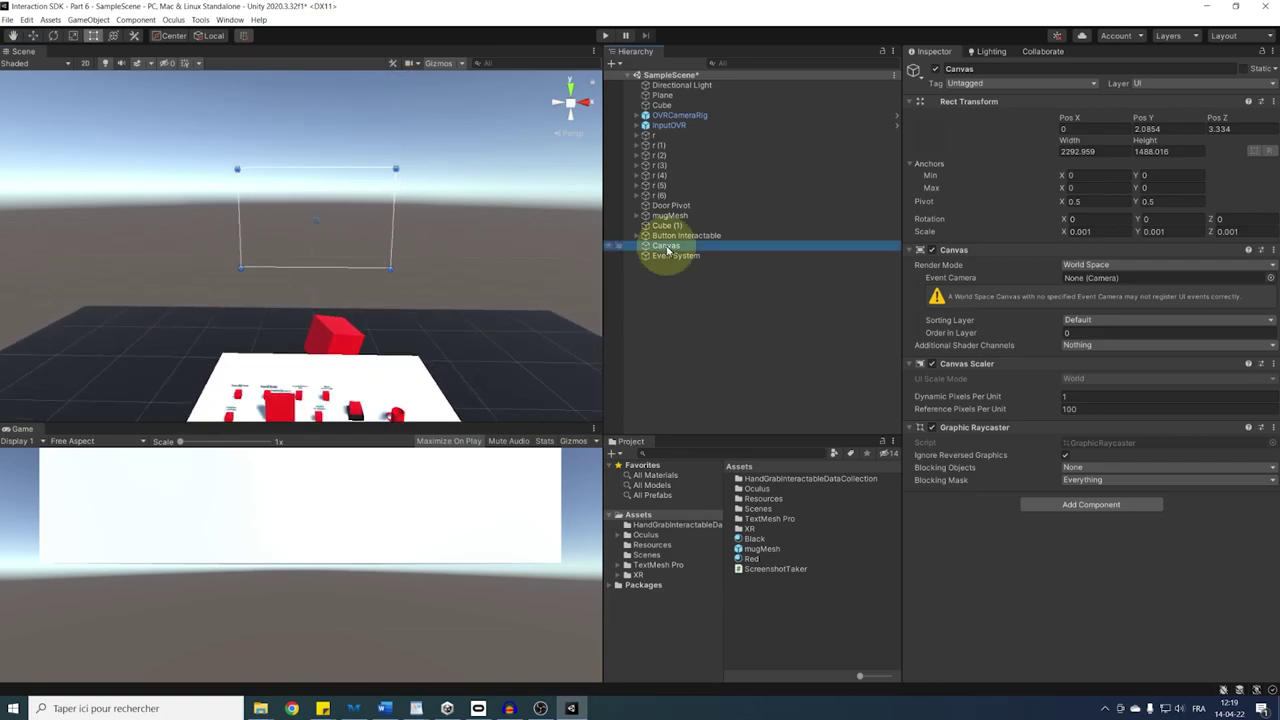
right_click(668, 248)
mouse_move(757, 460)
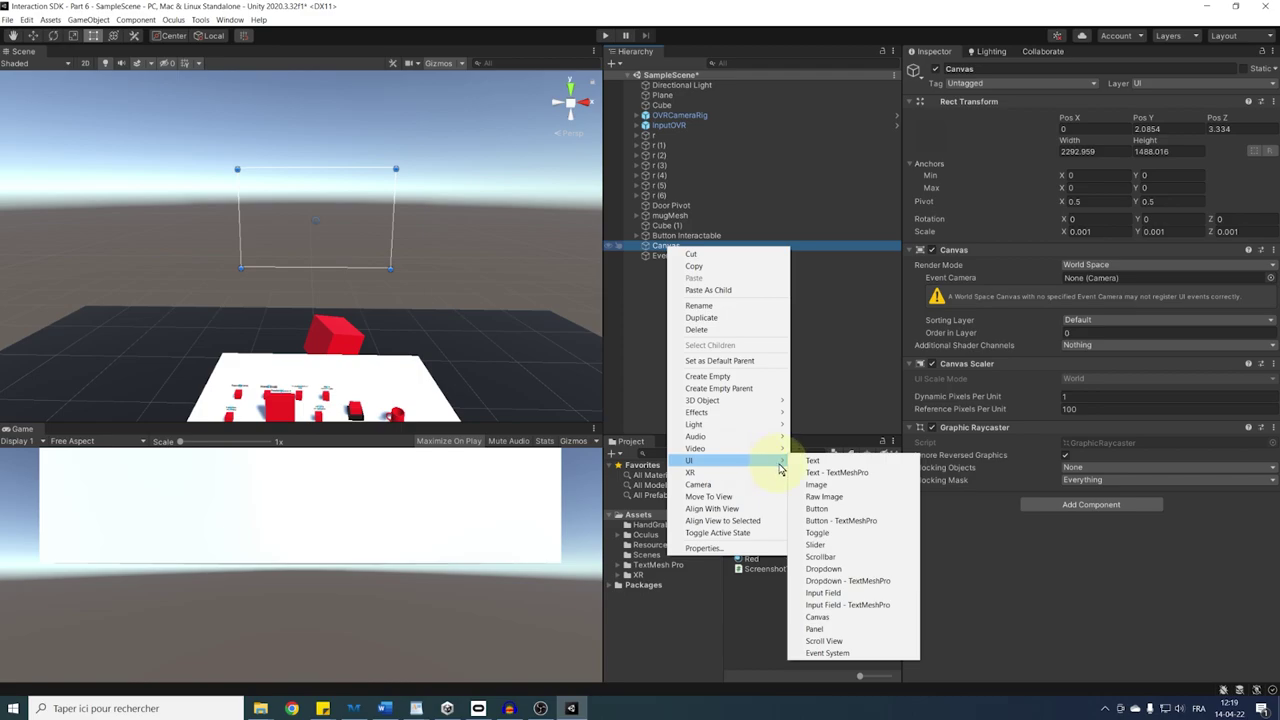
click(815, 628)
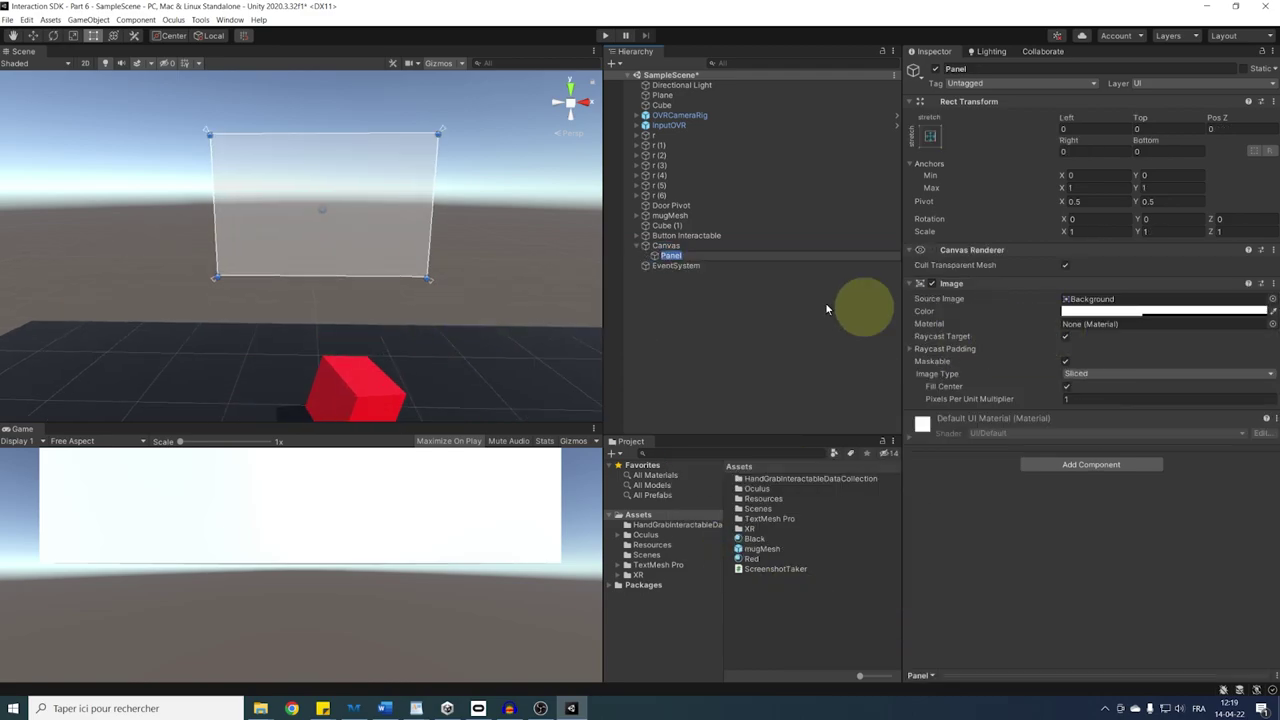
Set the Panel's image color to black (000000), keeping it semi-transparent with an alpha of 100.
click(1088, 316)
drag(1150, 395, 1203, 469)
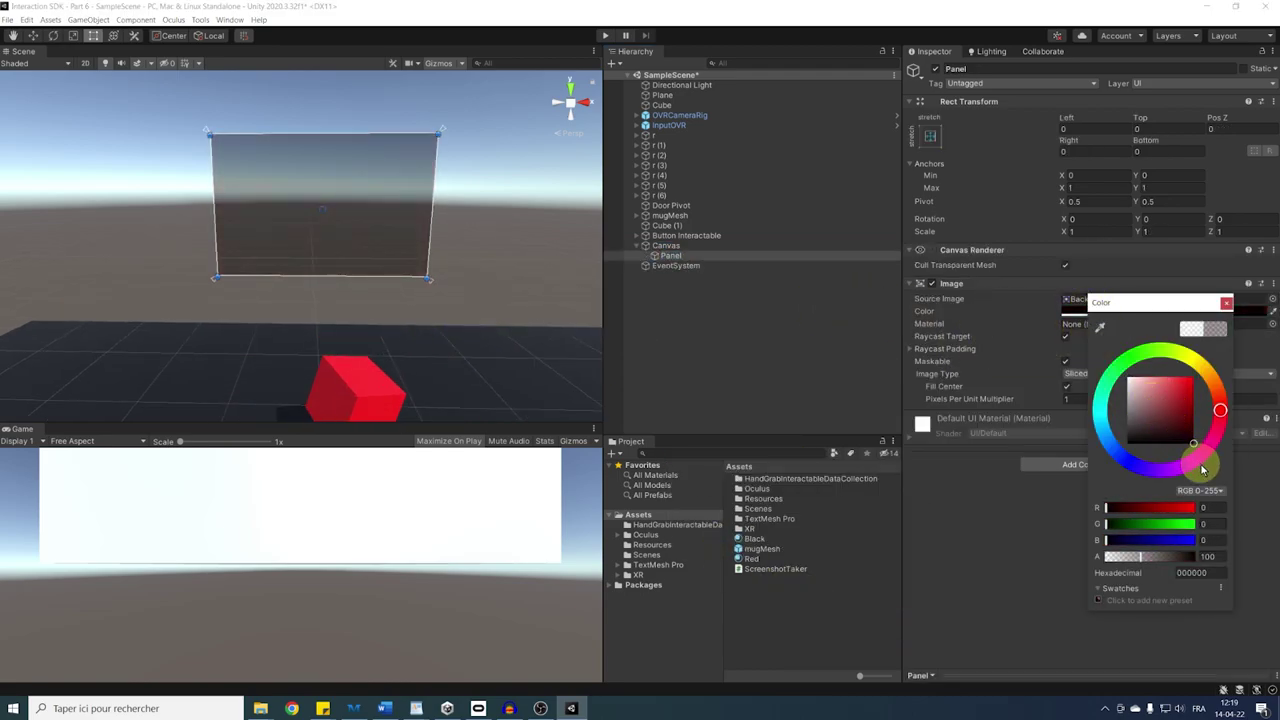
click(1225, 305)
Examine the Panel in the scene from several distances and angles, and save the scene.
scroll(360, 254, down, 5)
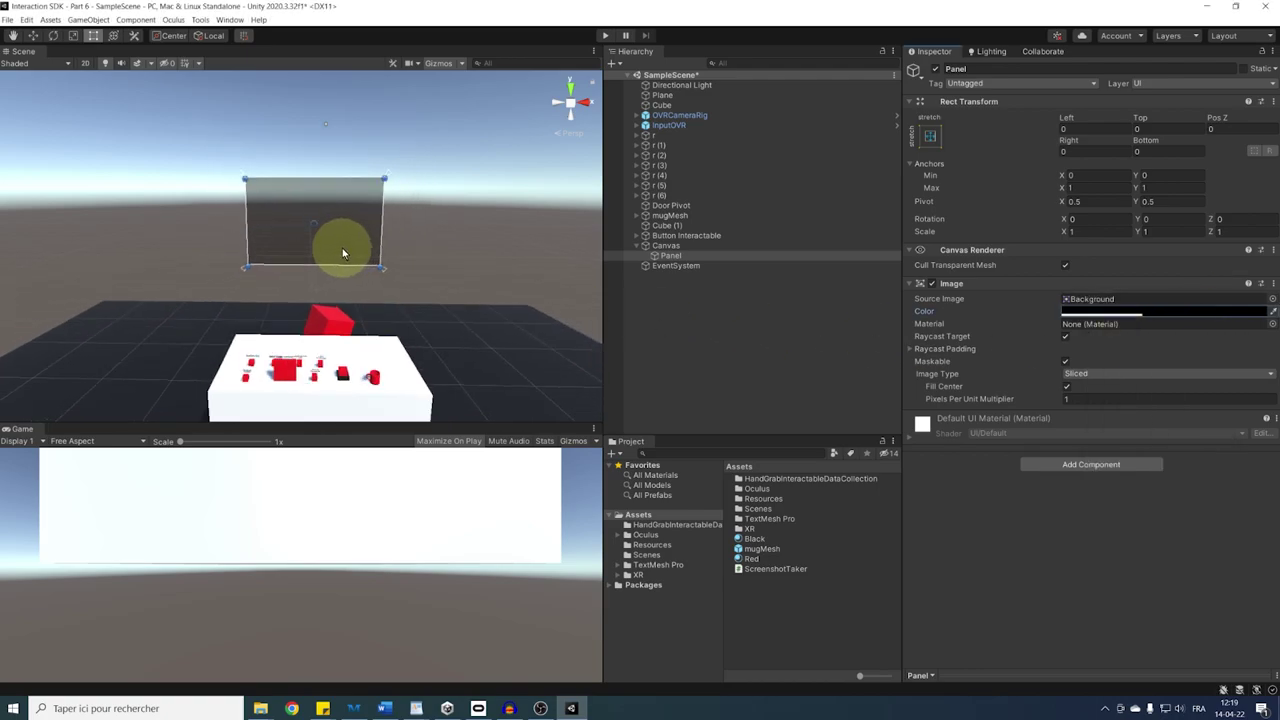
scroll(340, 252, up, 6)
right_drag(322, 255, 425, 212)
middle_drag(425, 212, 570, 215)
scroll(483, 232, up, 2)
right_drag(483, 232, 483, 247)
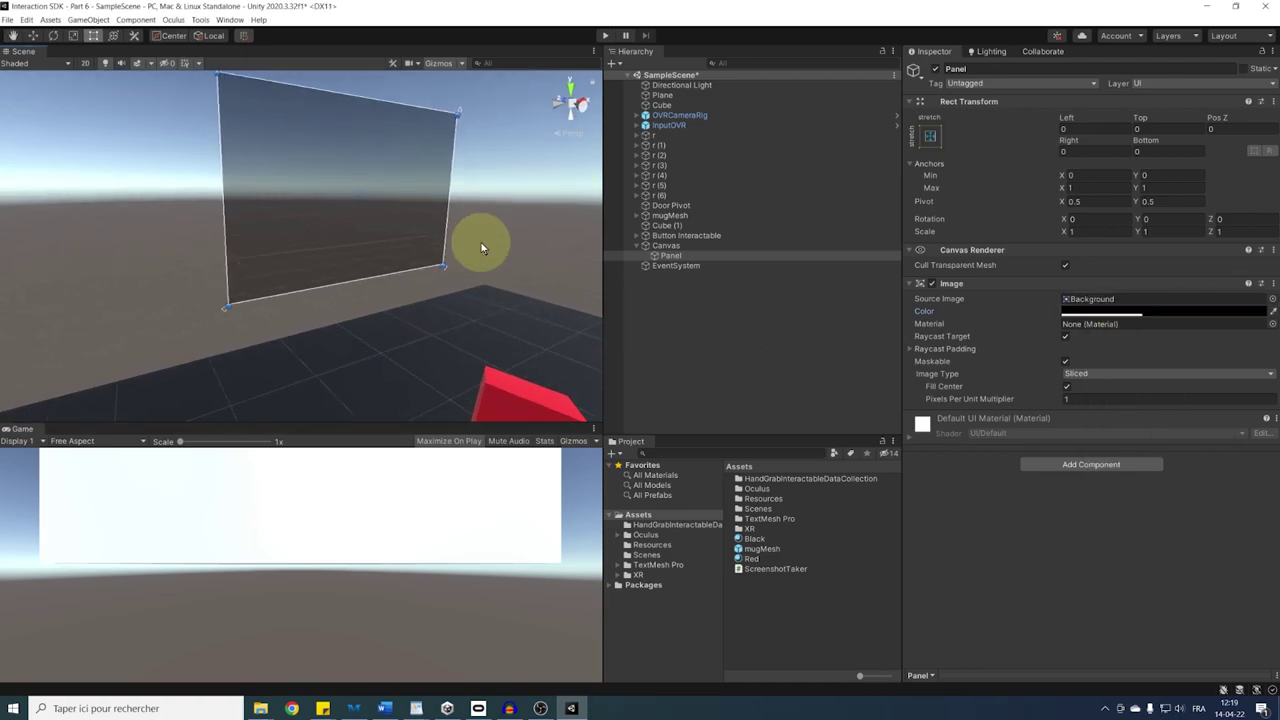
middle_drag(473, 203, 463, 229)
scroll(462, 223, up, 2)
scroll(462, 224, up, 2)
scroll(462, 224, down, 3)
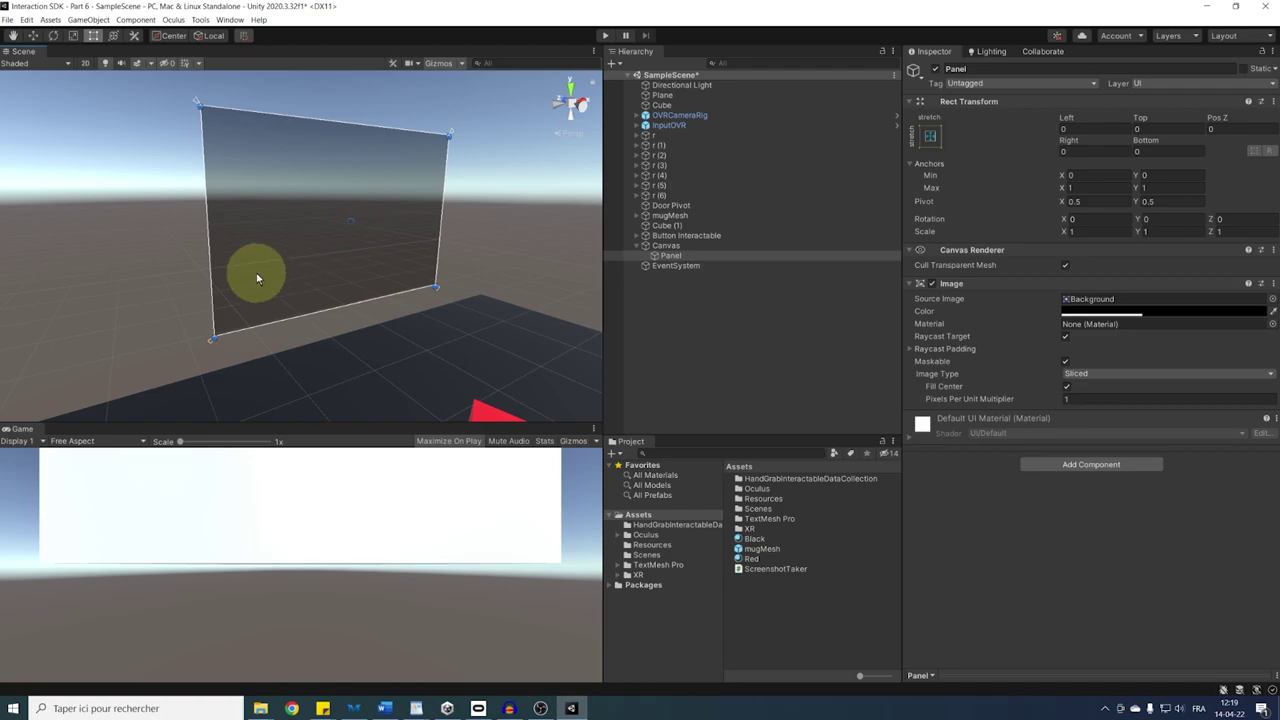
alt+drag(266, 279, 304, 266)
key(ctrl+s)
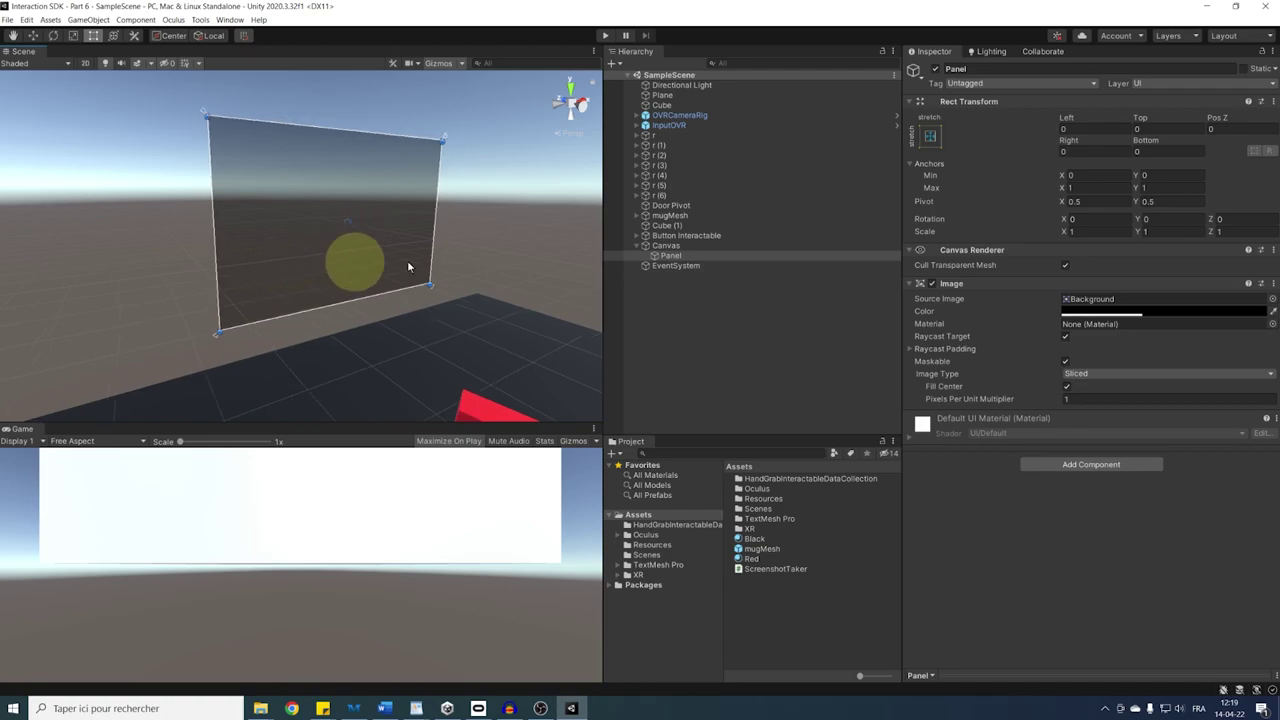
Add a Button and a Slider as children of the Canvas, scaled up and stacked in the panel's upper half.
click(667, 245)
right_click(669, 247)
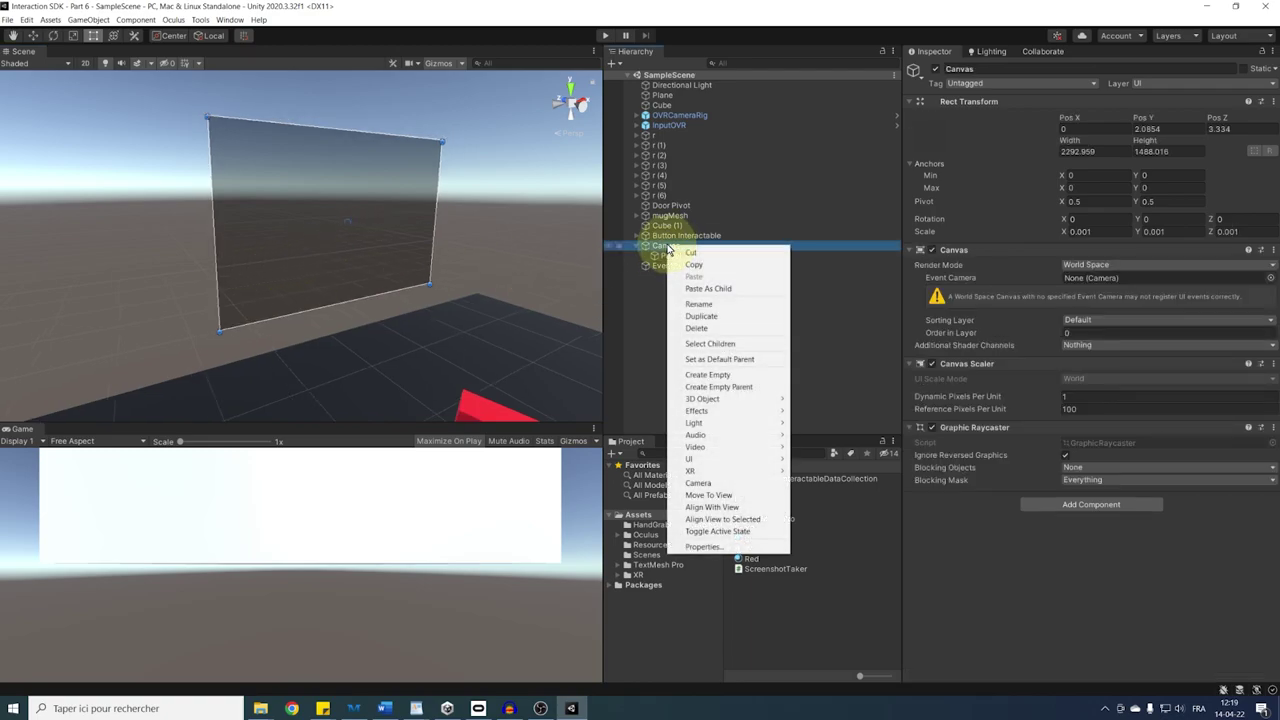
mouse_move(735, 458)
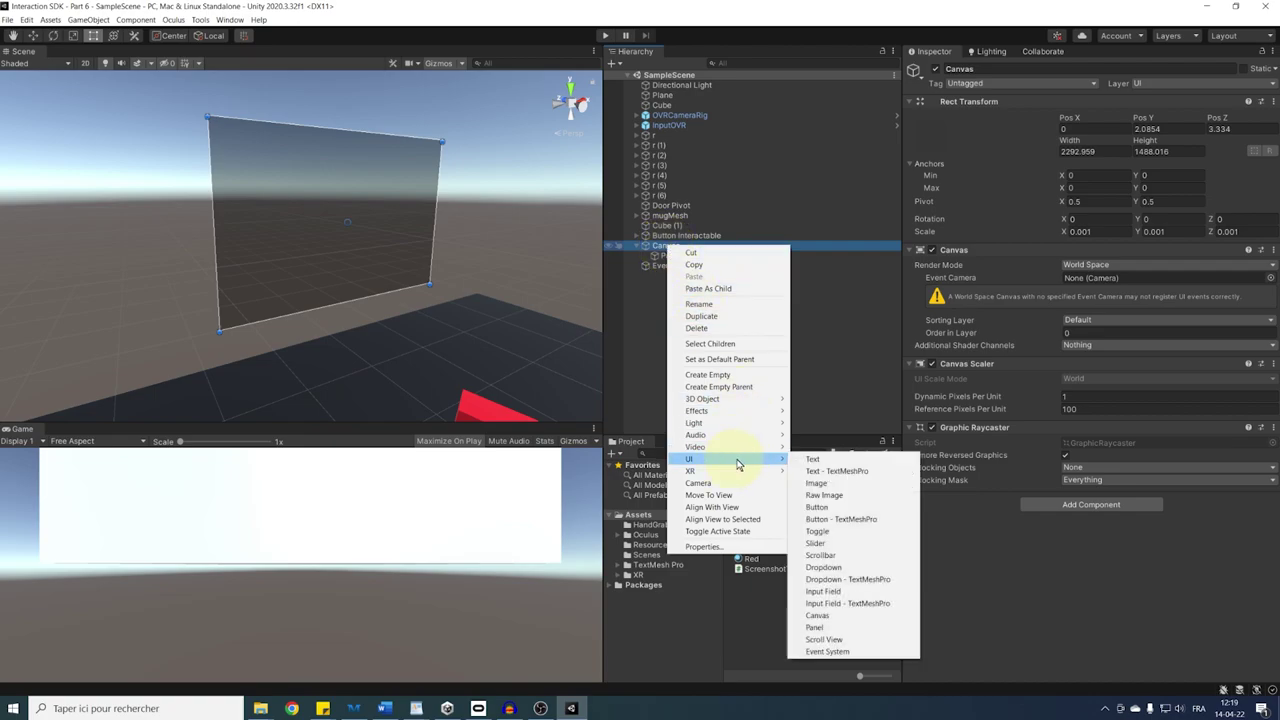
click(829, 514)
right_click(665, 246)
click(820, 543)
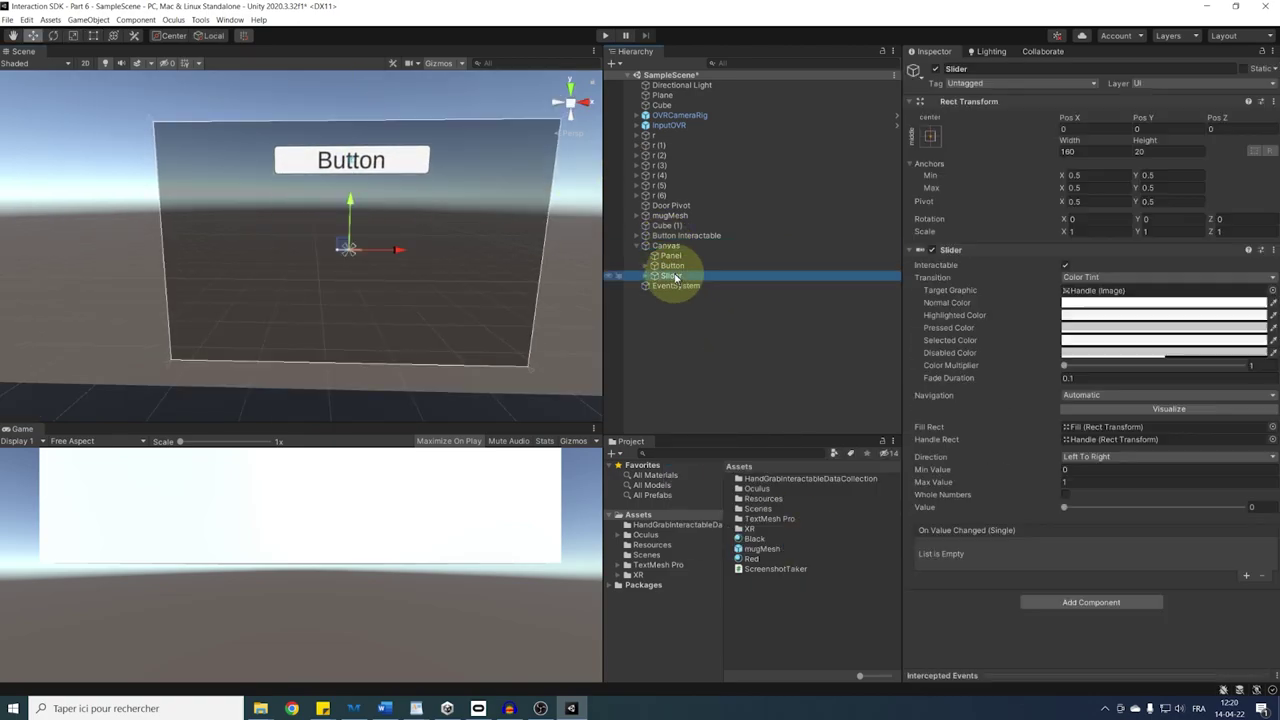
Add a TextMeshPro Dropdown as a child of the Canvas.
click(668, 255)
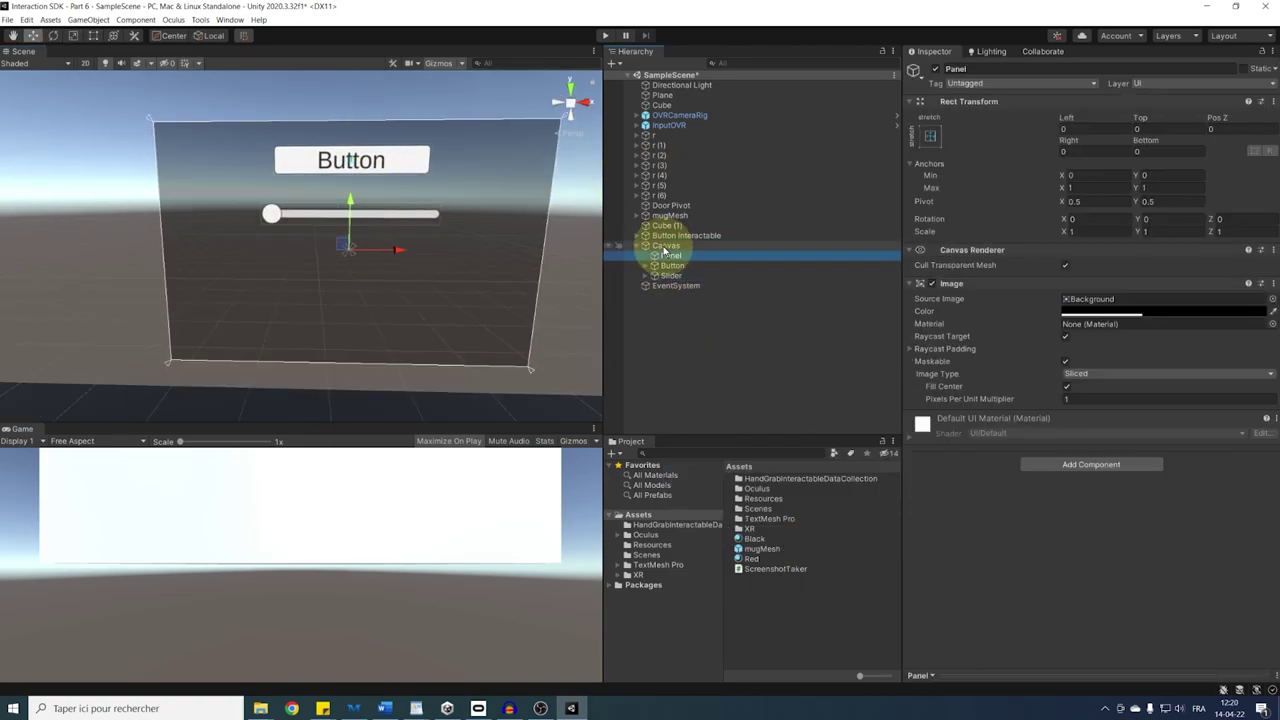
click(664, 247)
right_click(664, 247)
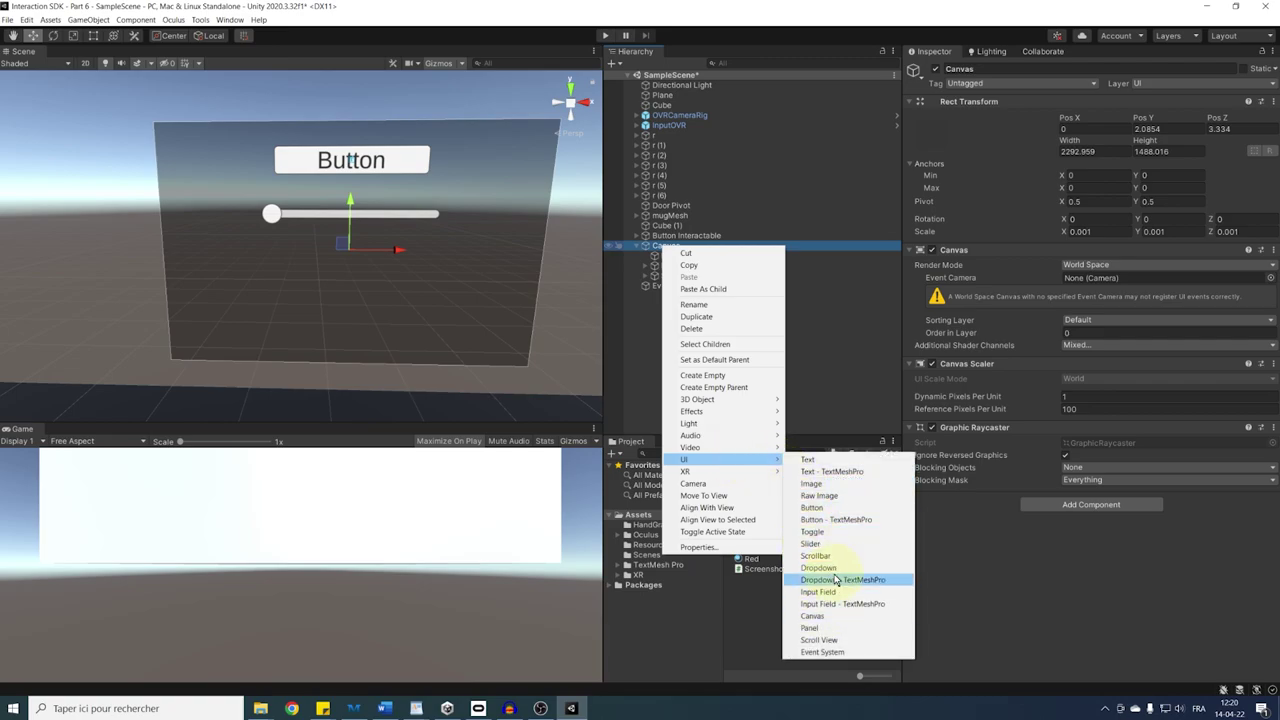
click(836, 580)
click(686, 318)
click(673, 276)
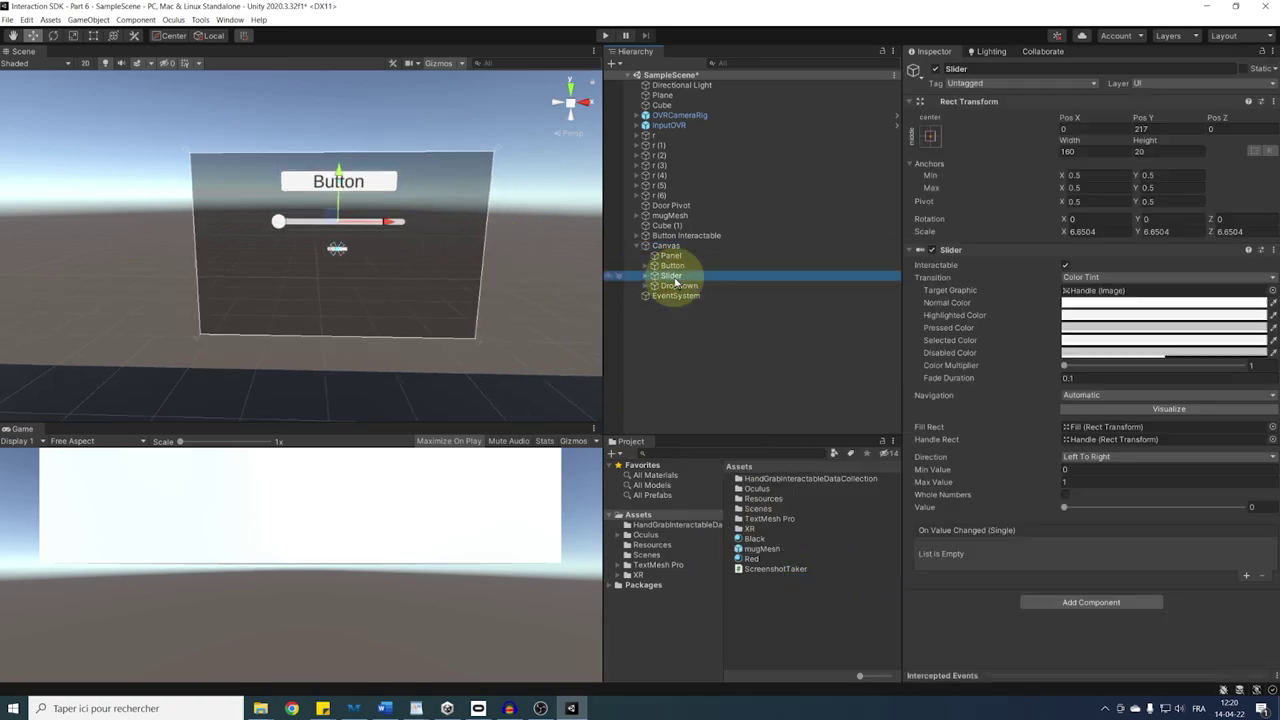
Scale the Dropdown up to about 5.83 and move it below the Slider to a Y position of about -144.
click(679, 285)
key(t)
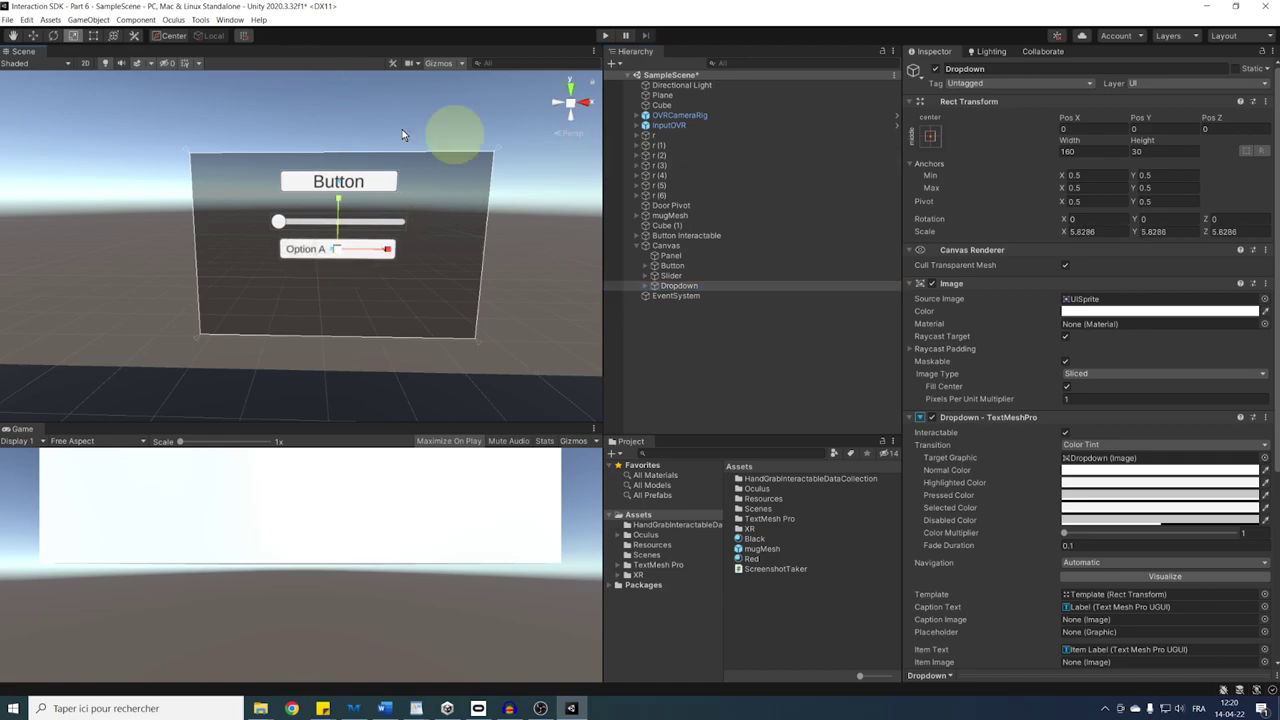
key(w)
drag(340, 204, 343, 218)
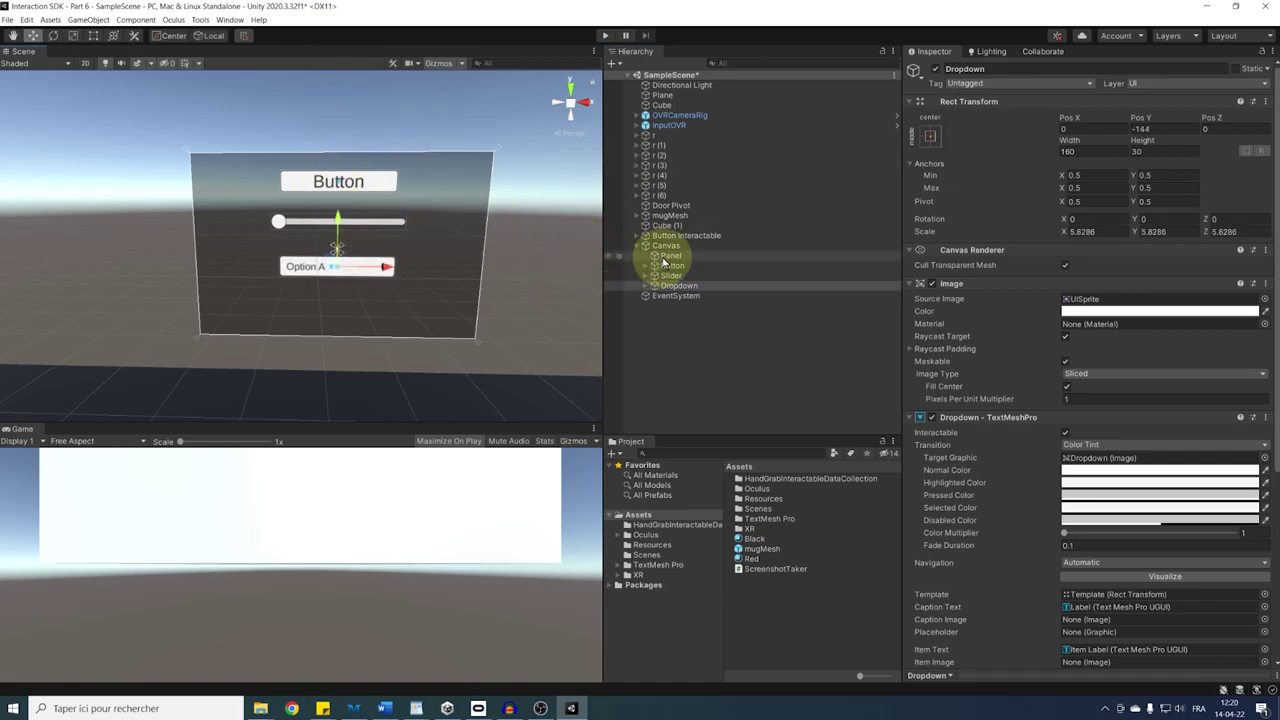
Add a Canvas Render Texture component to the Canvas.
click(667, 256)
scroll(495, 279, down, 5)
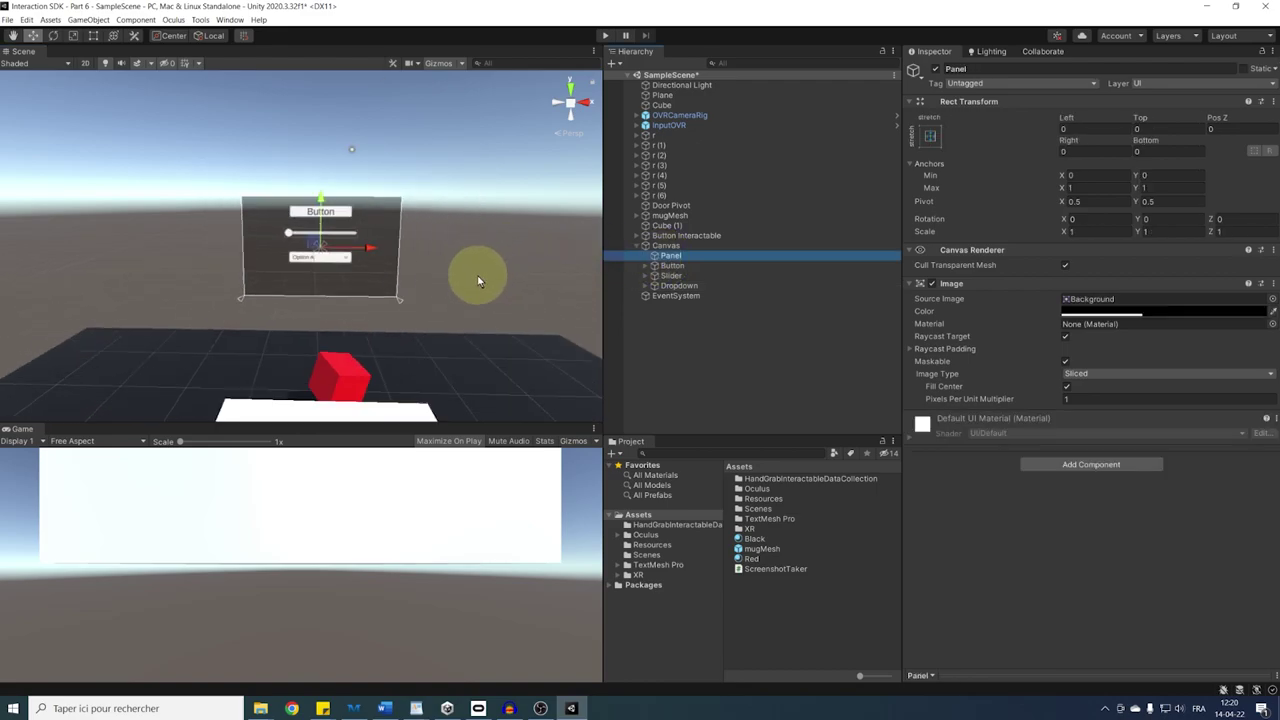
middle_drag(470, 258, 494, 230)
scroll(368, 267, down, 2)
mouse_move(368, 267)
right_down()
mouse_move(435, 265)
mouse_move(449, 249)
mouse_move(386, 266)
right_up()
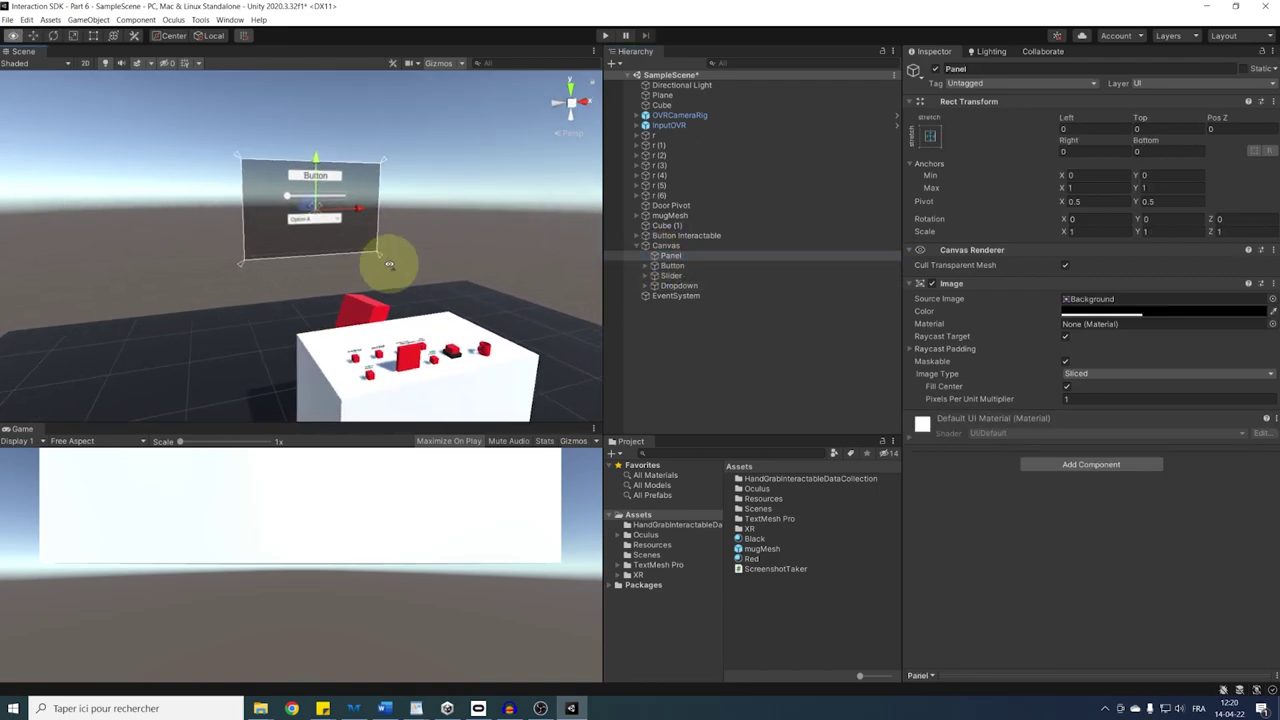
click(668, 246)
click(1083, 506)
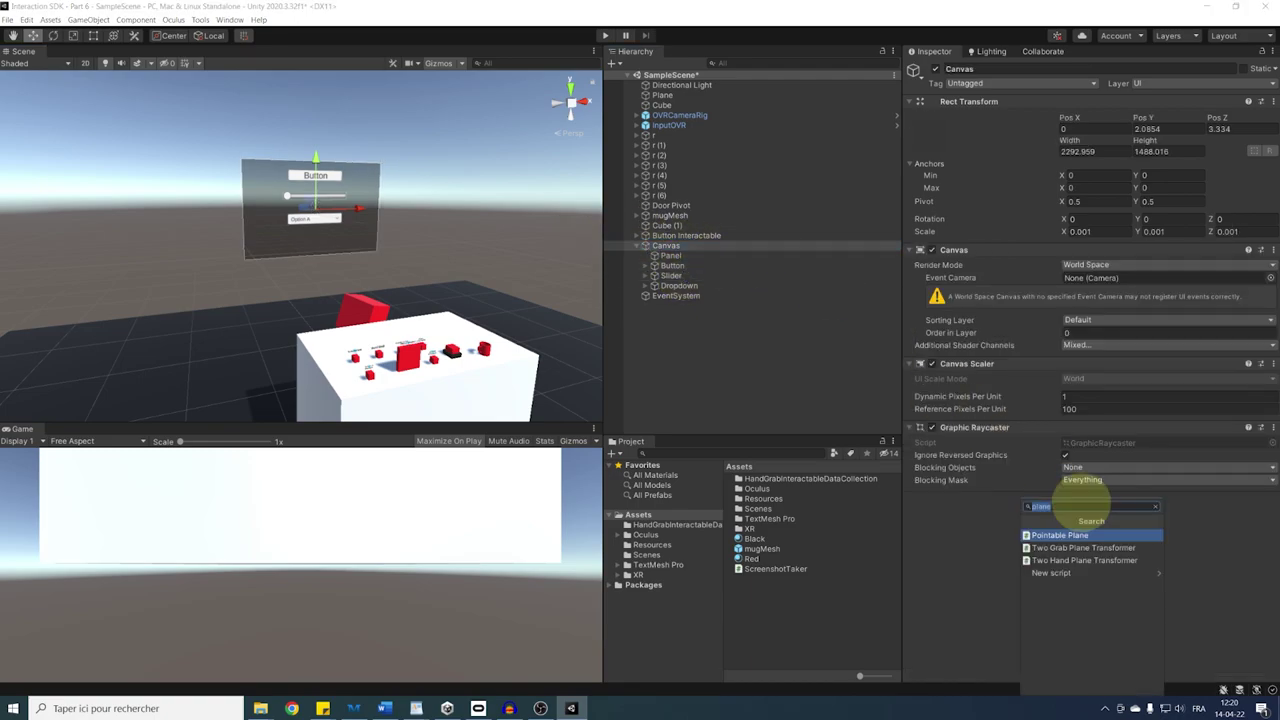
text(canvas rend)
key(Return)
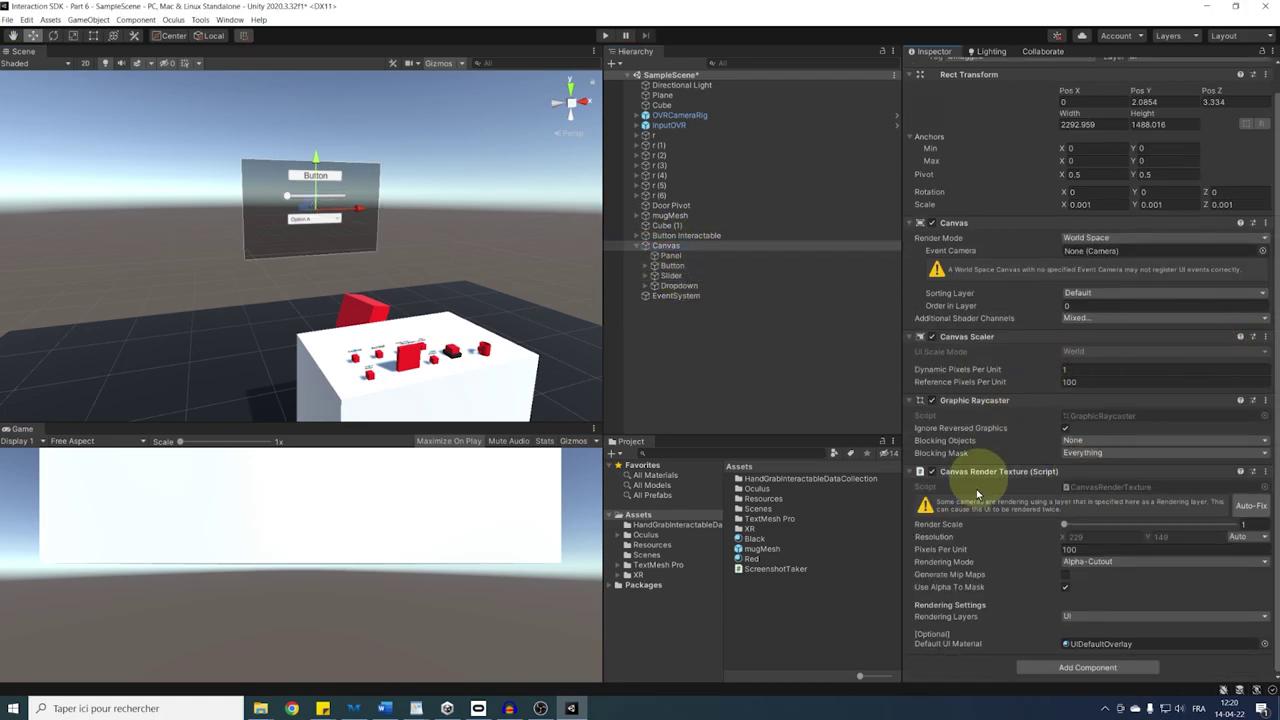
Collapse the Canvas, Canvas Scaler and Graphic Raycaster components, and auto-fix the Canvas Render Texture's camera layer warning.
click(915, 224)
click(909, 264)
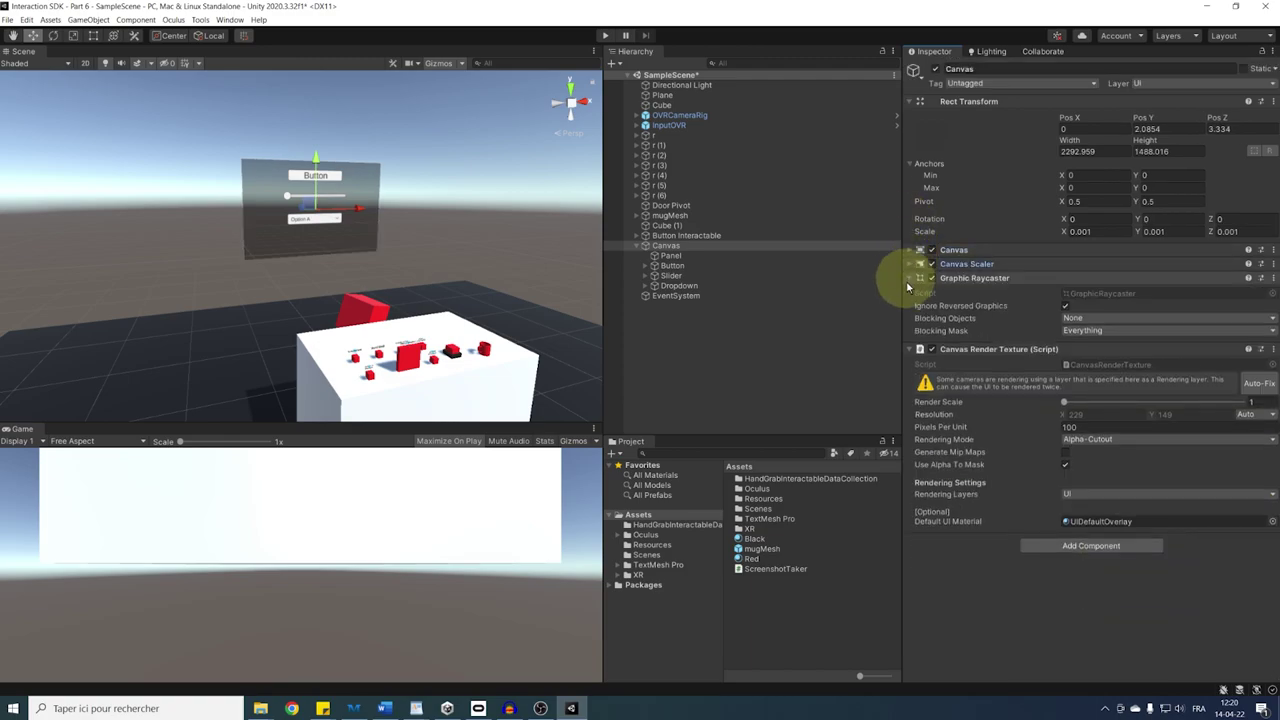
click(910, 278)
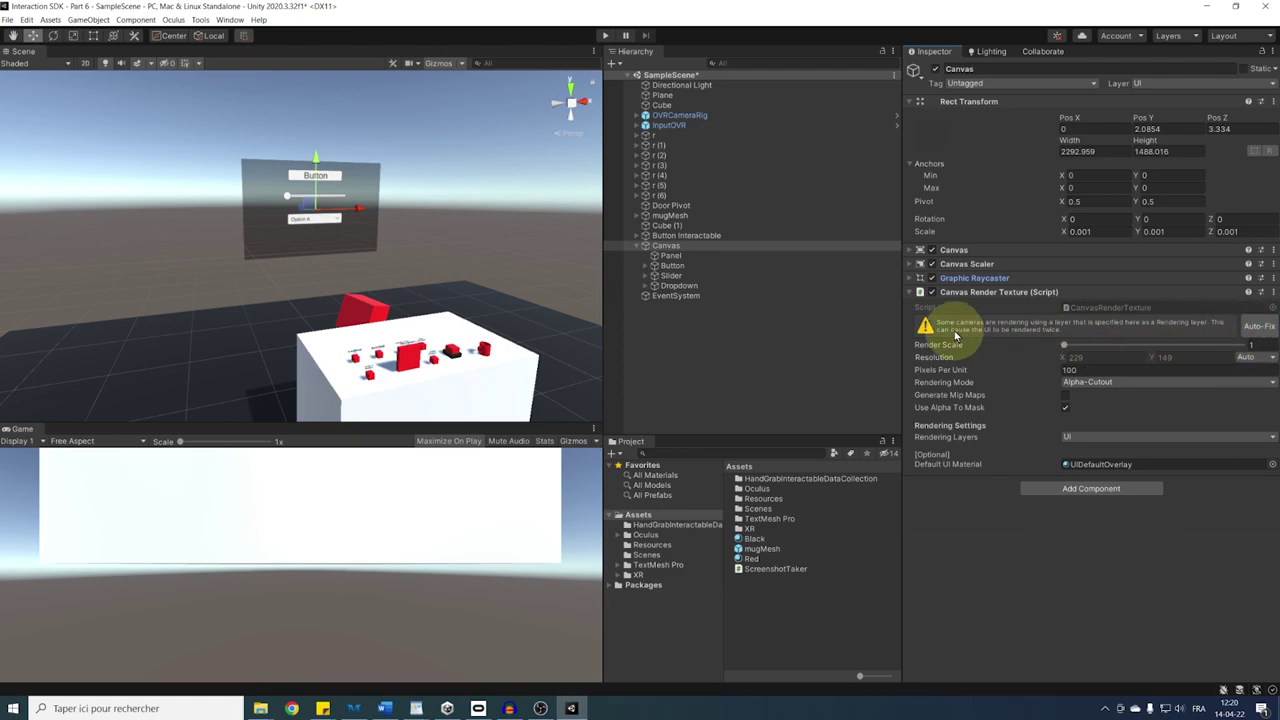
click(1256, 328)
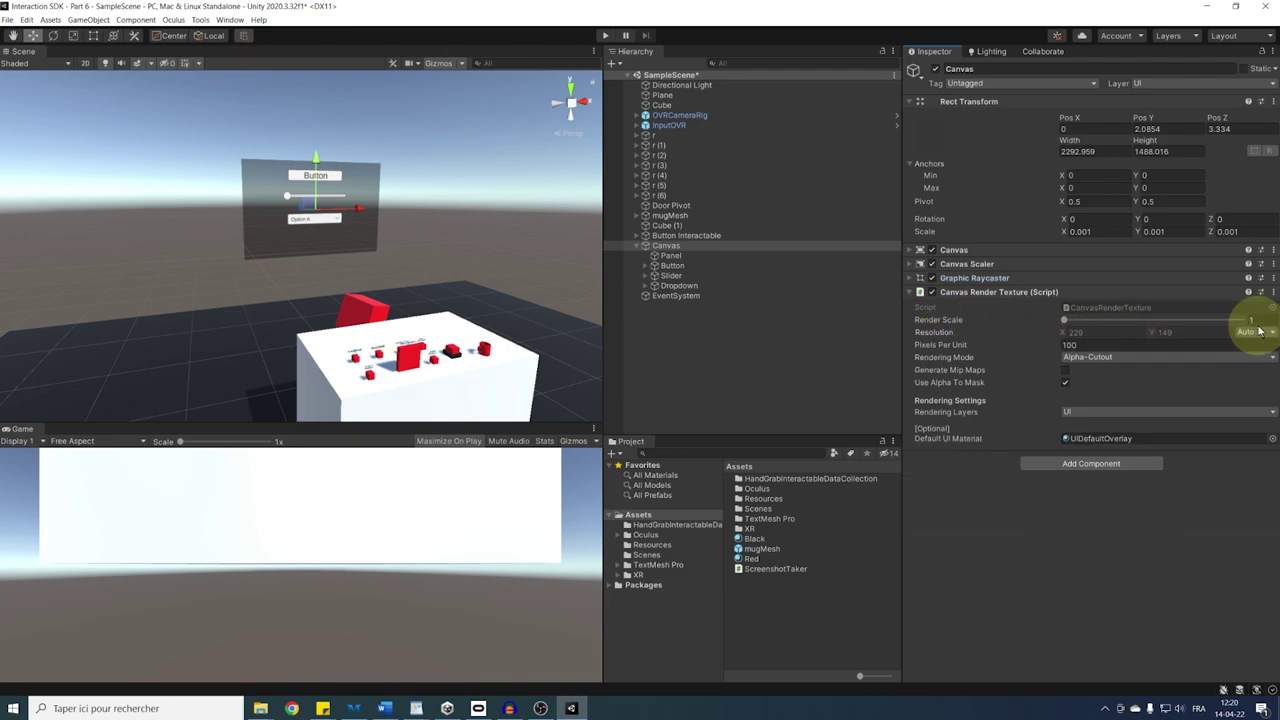
Check which layers the CenterEyeAnchor camera's culling mask includes.
click(637, 117)
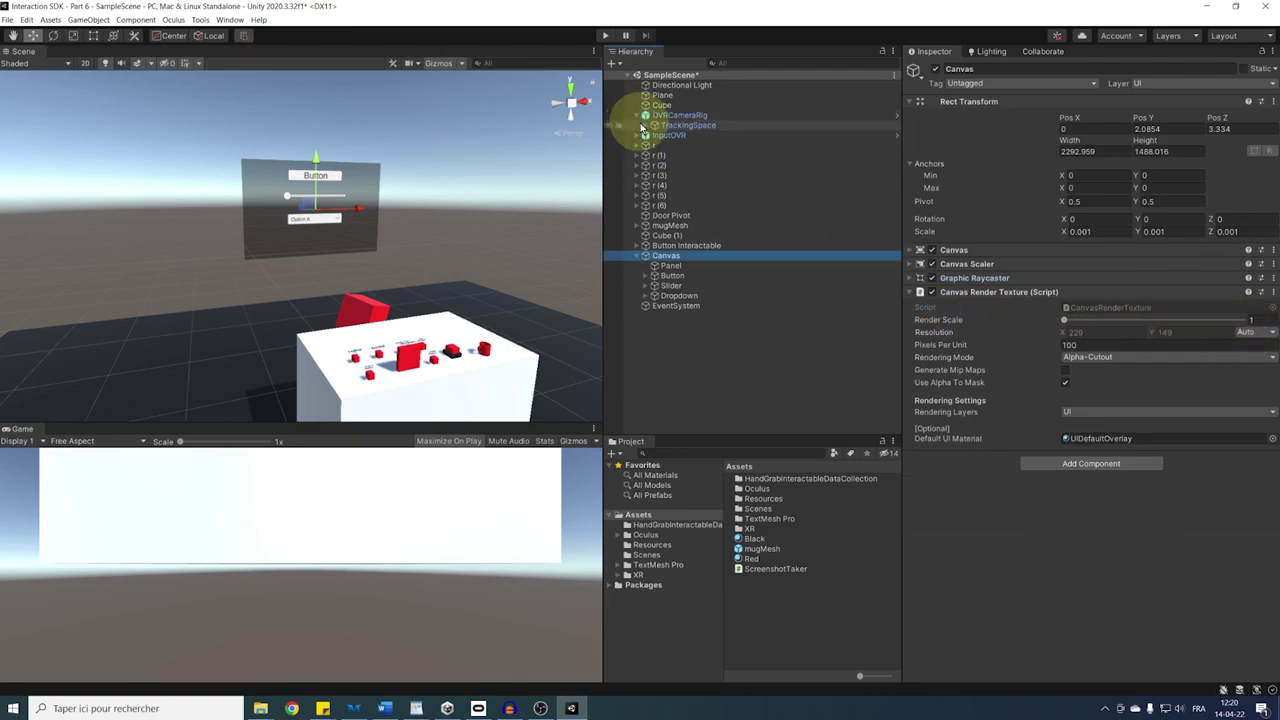
click(647, 125)
click(673, 147)
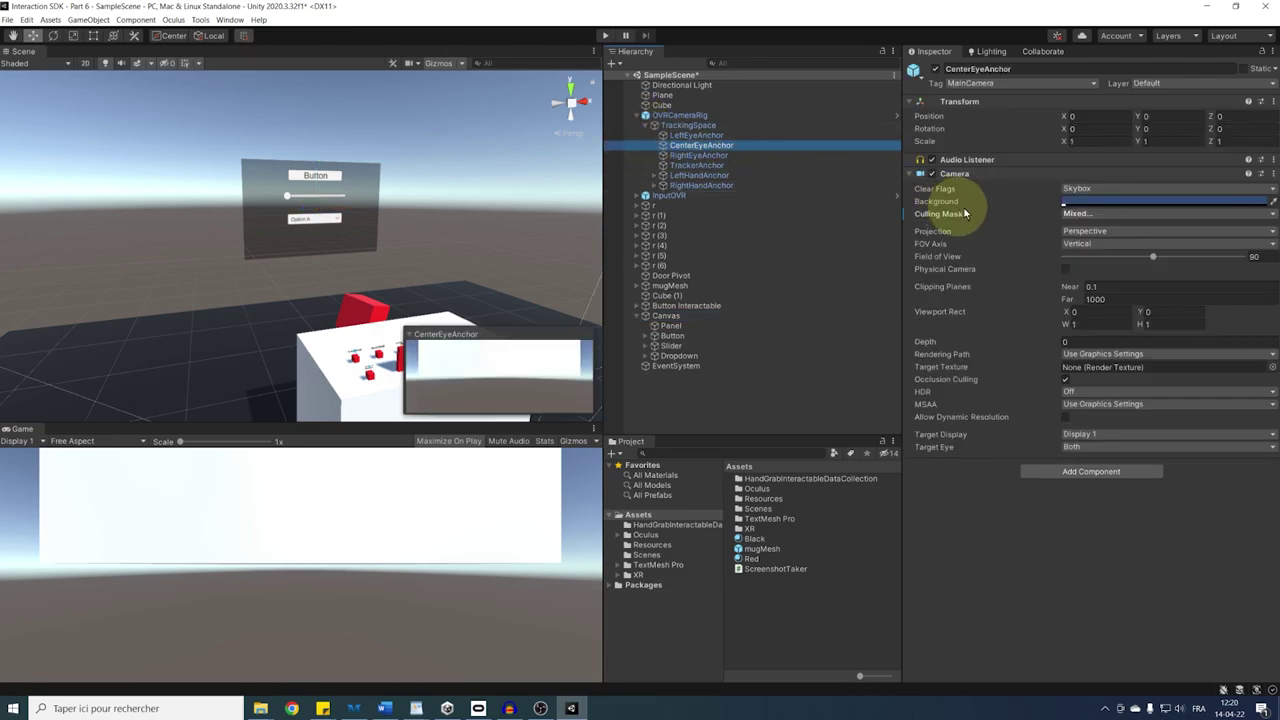
click(1075, 213)
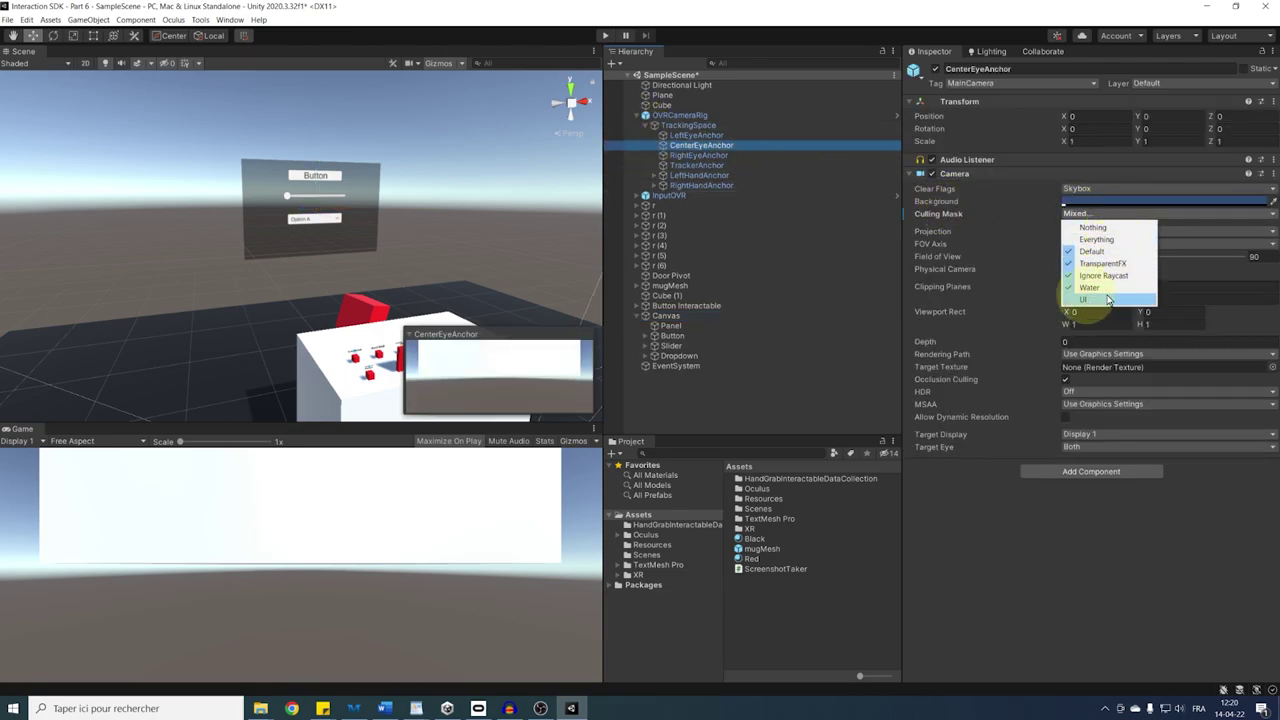
click(982, 470)
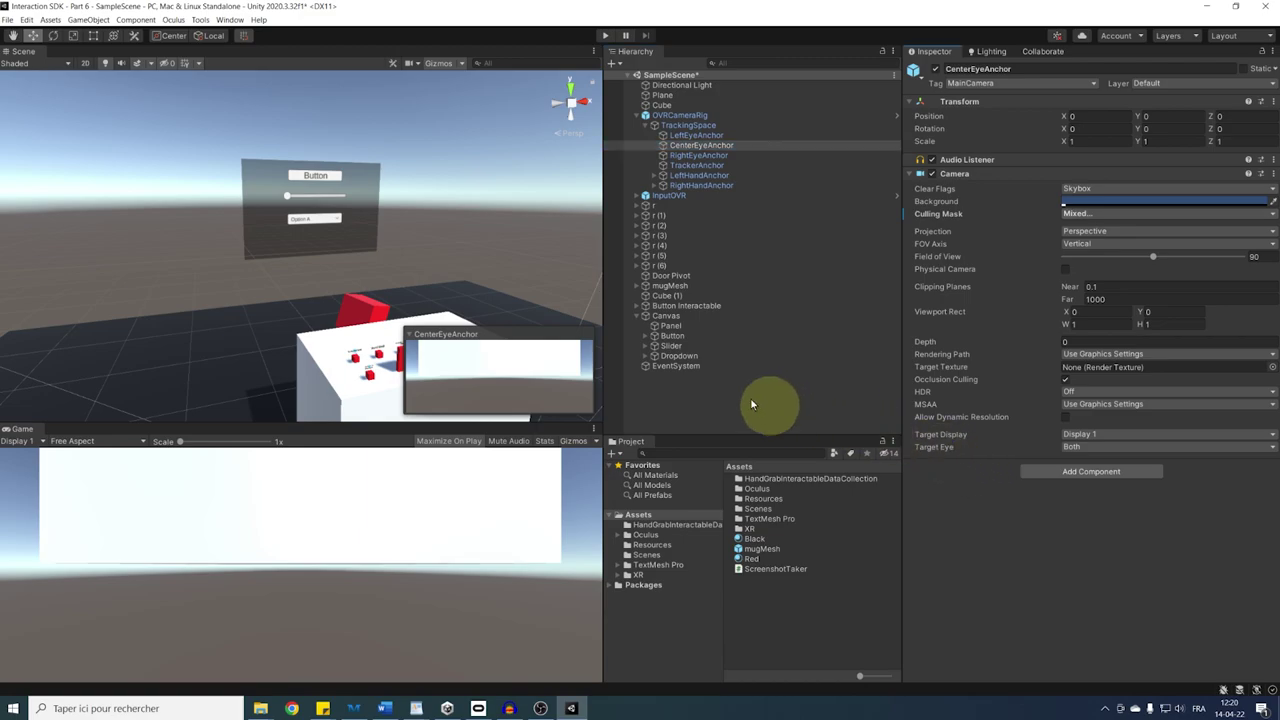
Examine the Canvas in the scene from several angles and review the rendering mode options of its Canvas Render Texture.
click(665, 316)
key(f)
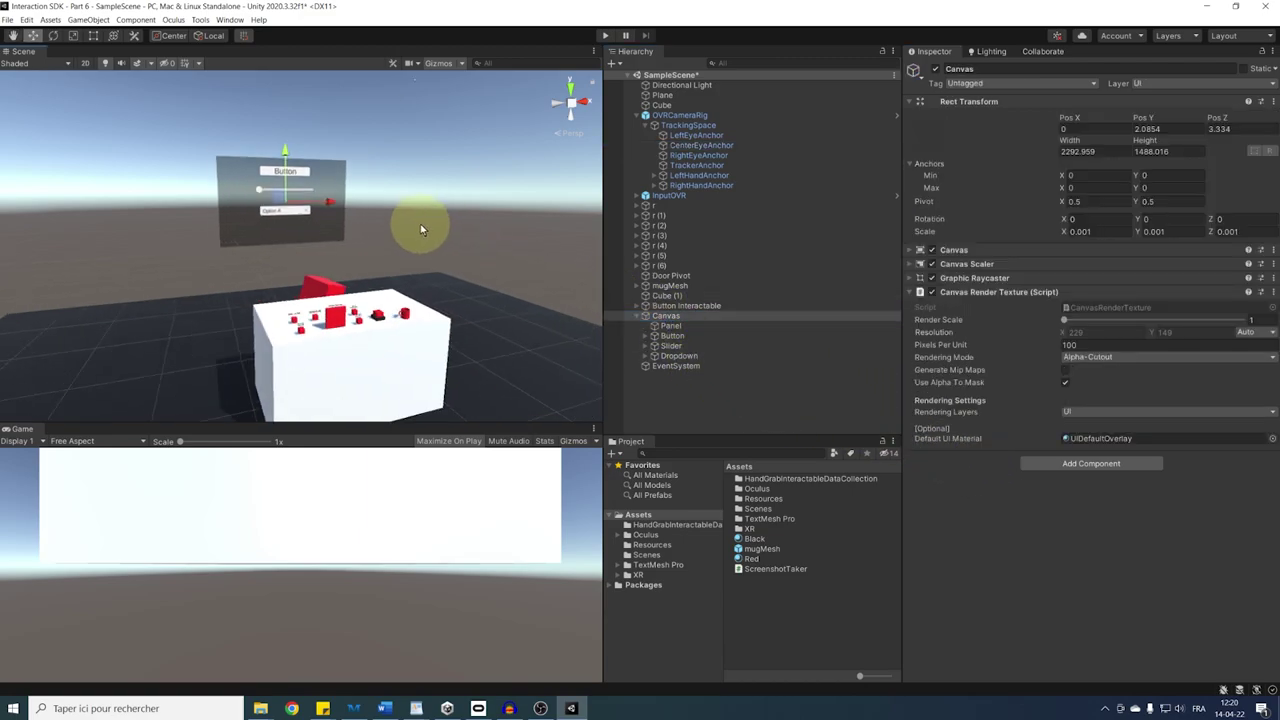
scroll(405, 230, up, 2)
middle_drag(394, 234, 335, 200)
alt+drag(335, 200, 418, 232)
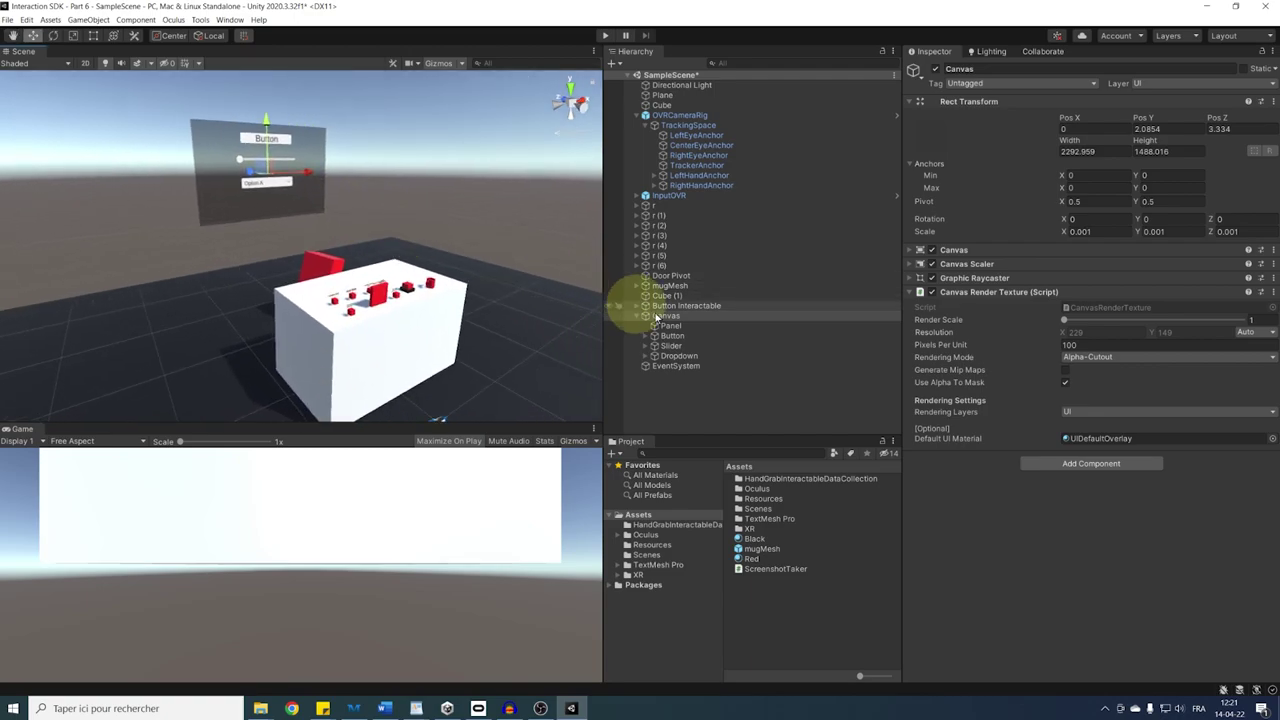
click(1098, 357)
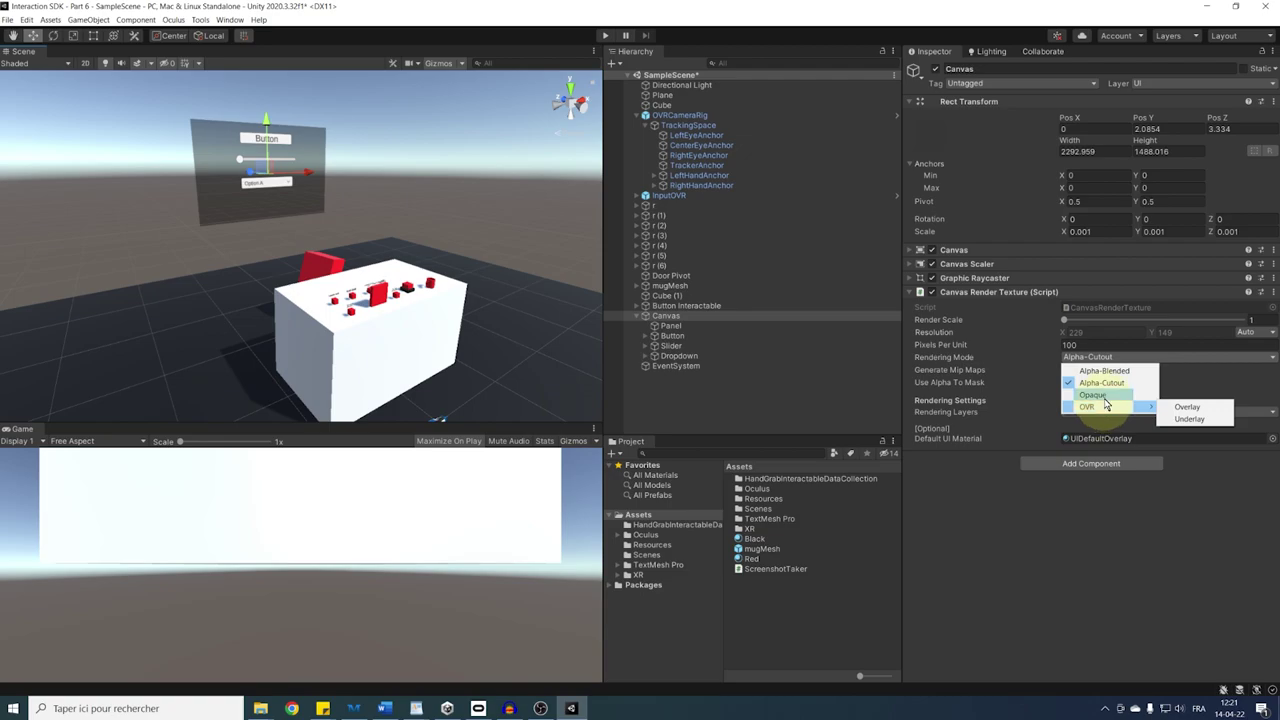
click(986, 512)
middle_drag(387, 259, 421, 325)
scroll(420, 326, up, 3)
alt+drag(424, 325, 425, 324)
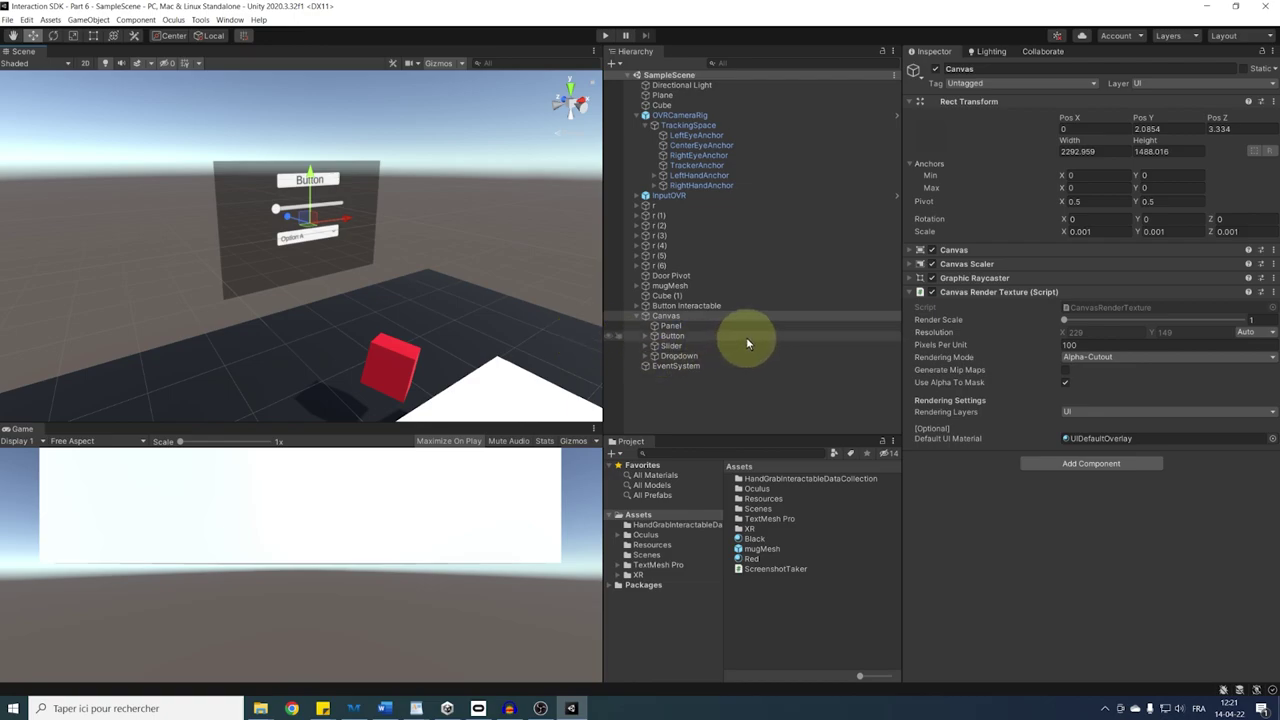
Create an empty child object named Cylinder under the Canvas, and collapse the OVRCameraRig hierarchy.
click(1052, 463)
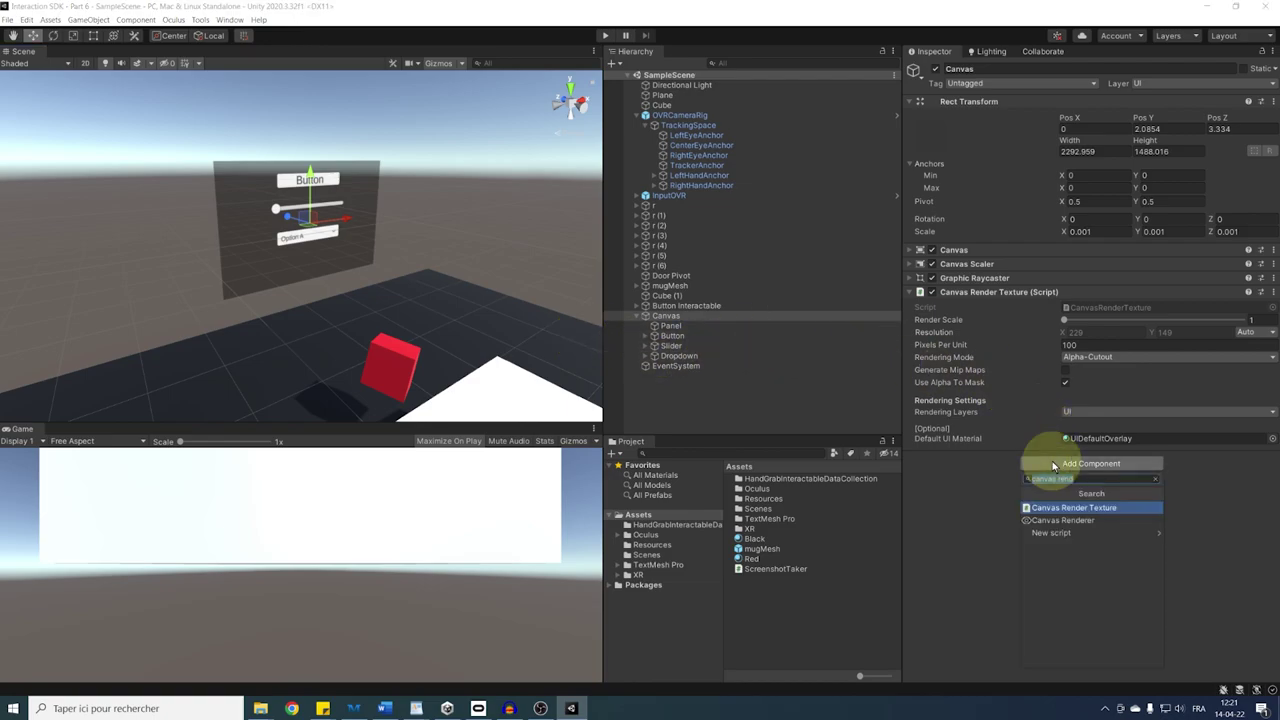
click(963, 480)
right_click(667, 316)
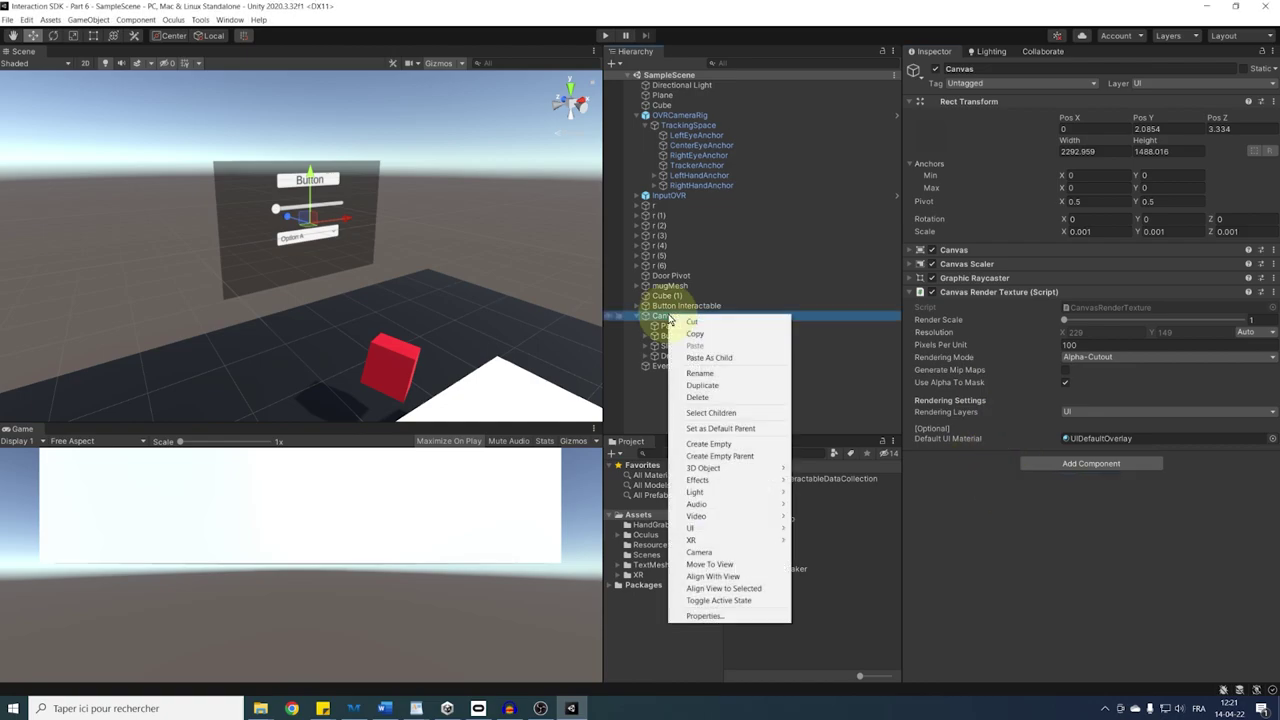
click(731, 444)
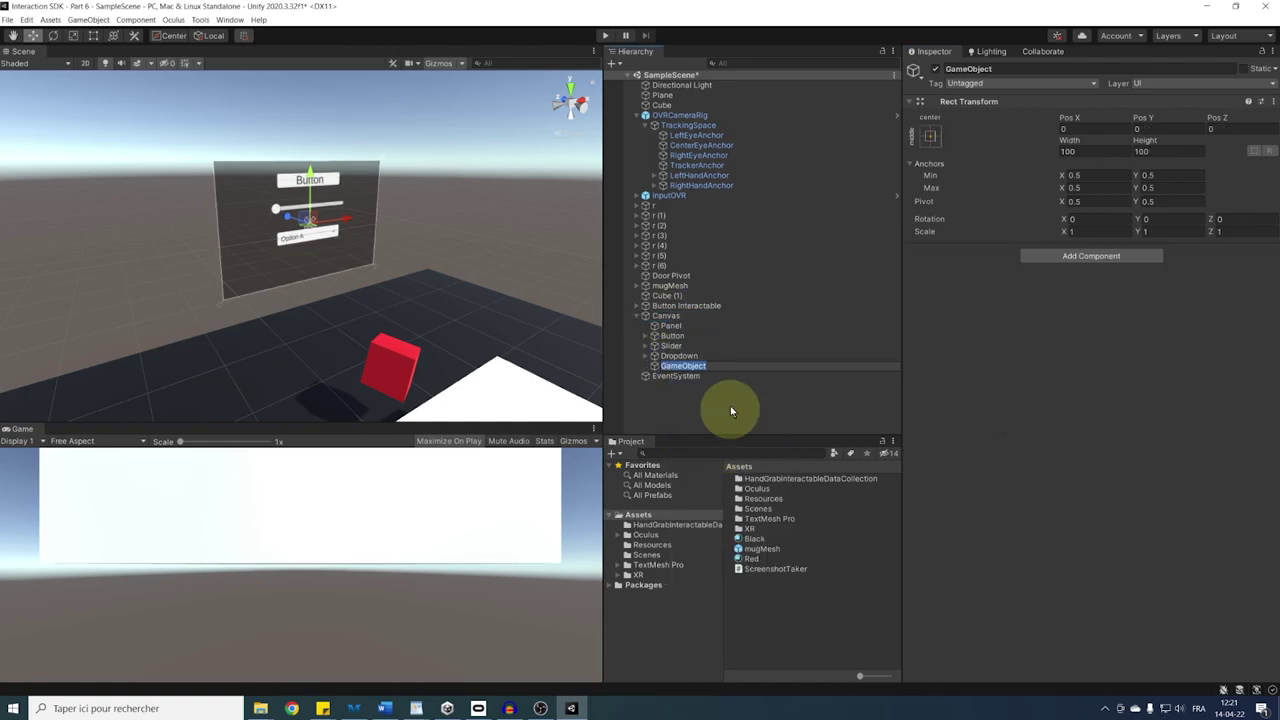
text(Cylinder)
key(Return)
click(636, 115)
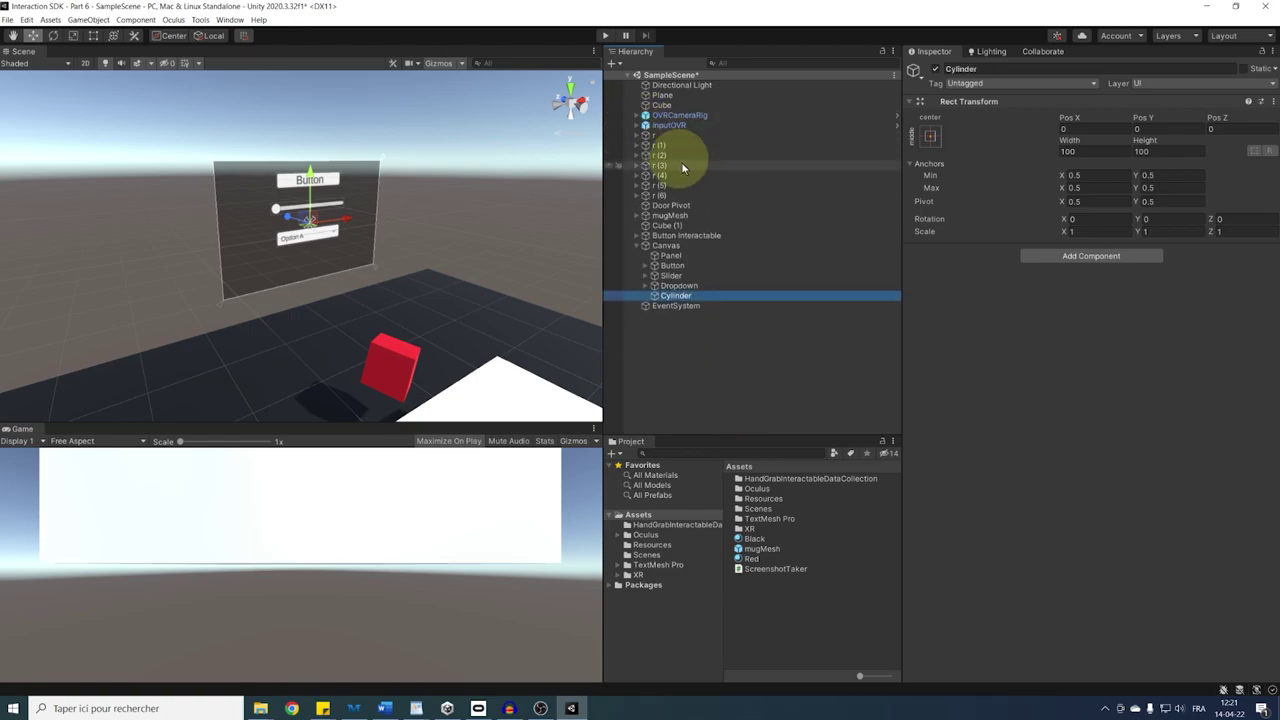
Add a Canvas Cylinder component to the Cylinder object, with the Canvas as its Canvas Render Texture.
click(1130, 257)
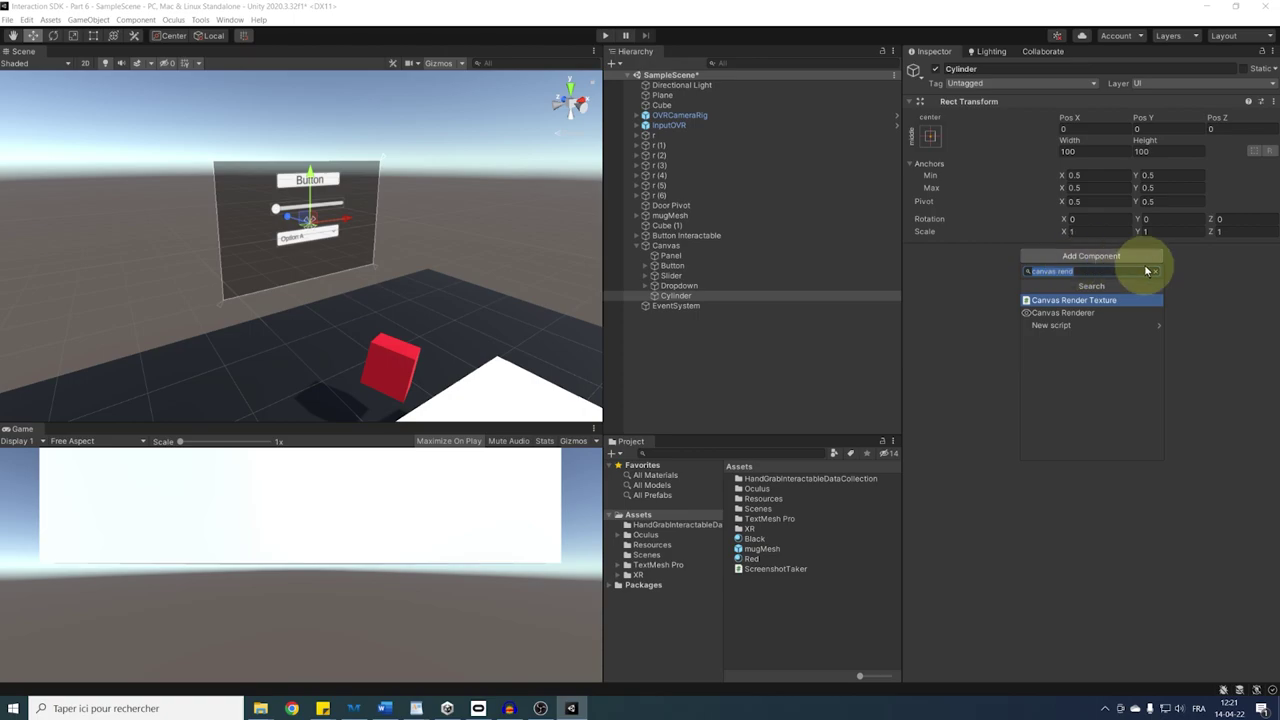
text(canvas cy)
key(Return)
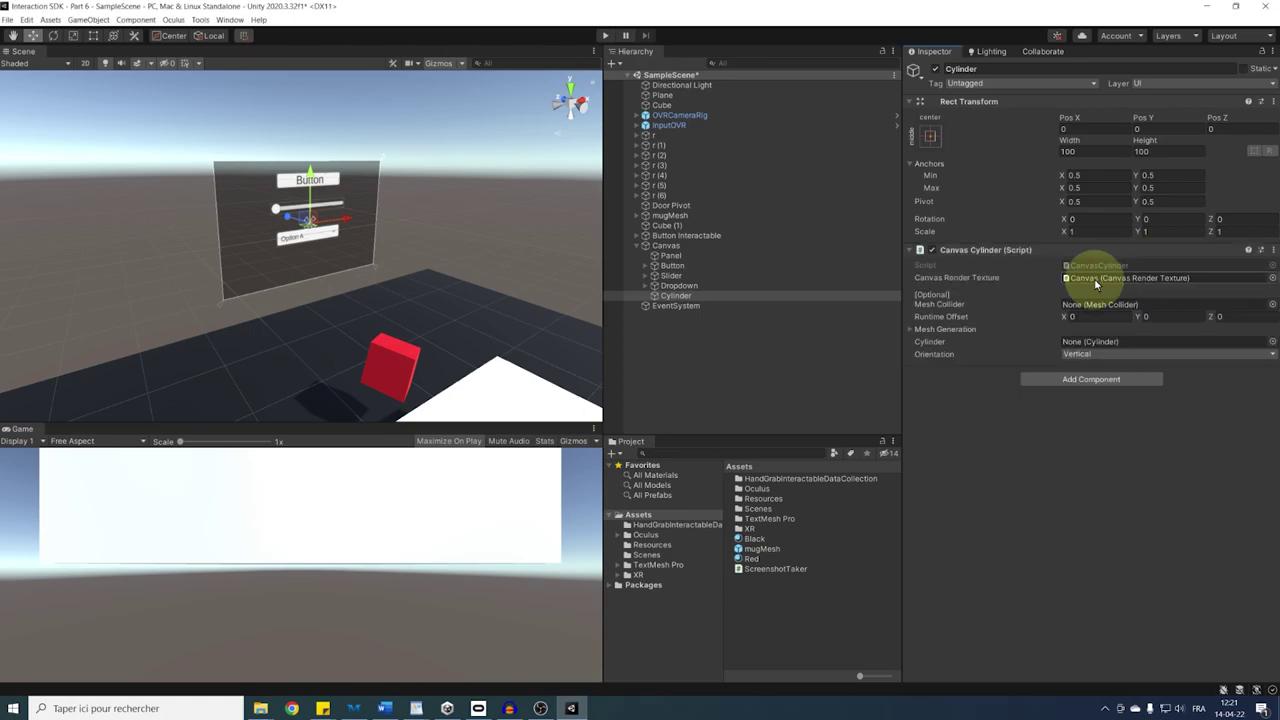
drag(666, 247, 991, 285)
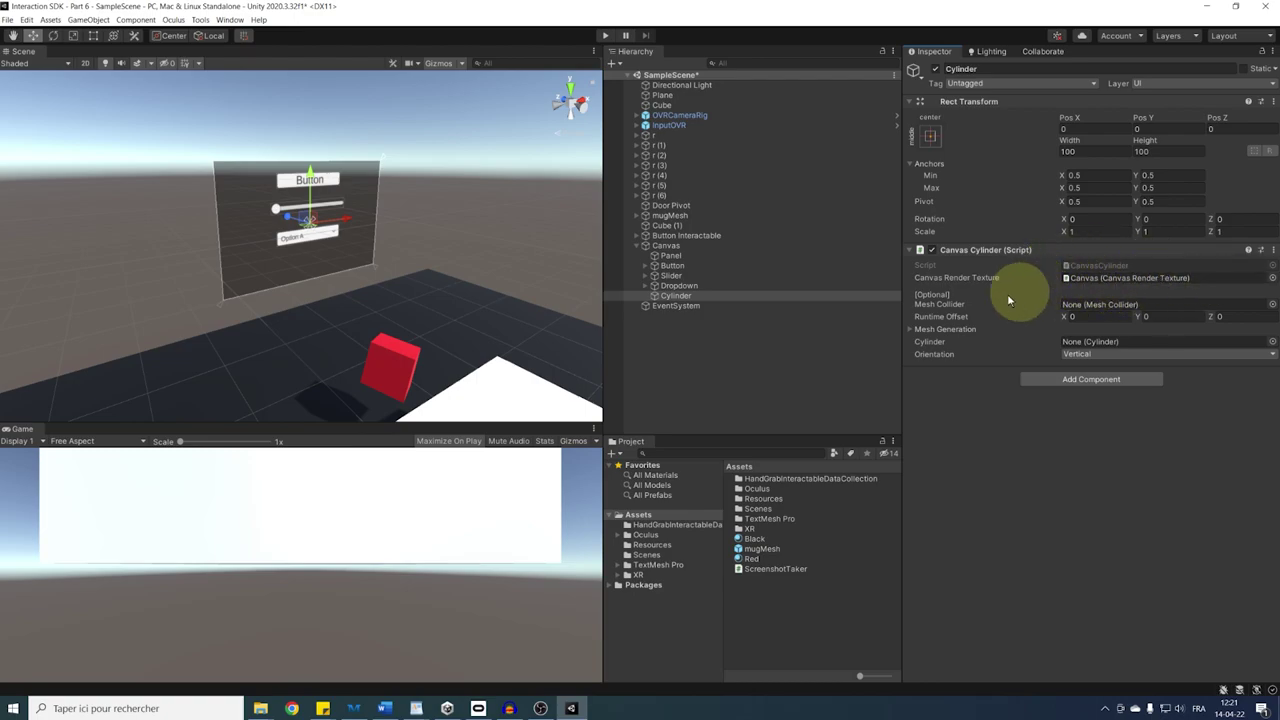
Add the Cylinder and Pointable Cylinder components to the Cylinder object.
click(1051, 388)
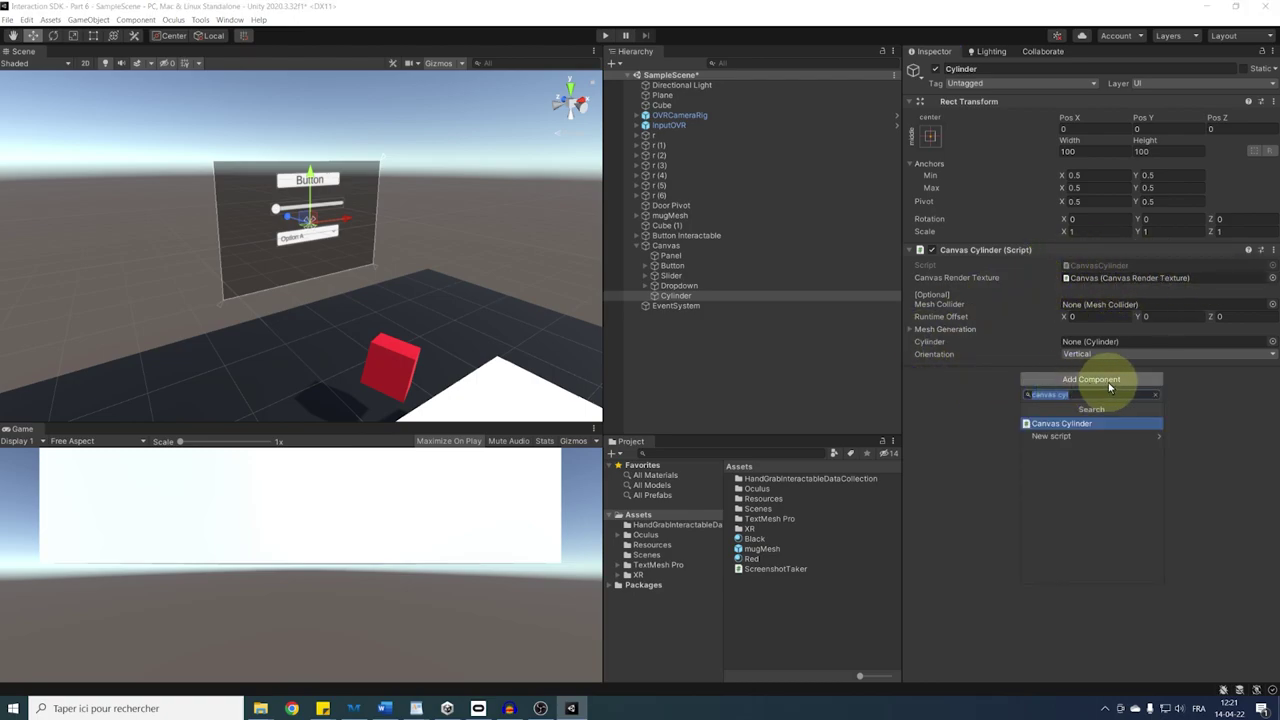
text(cylinder)
key(Return)
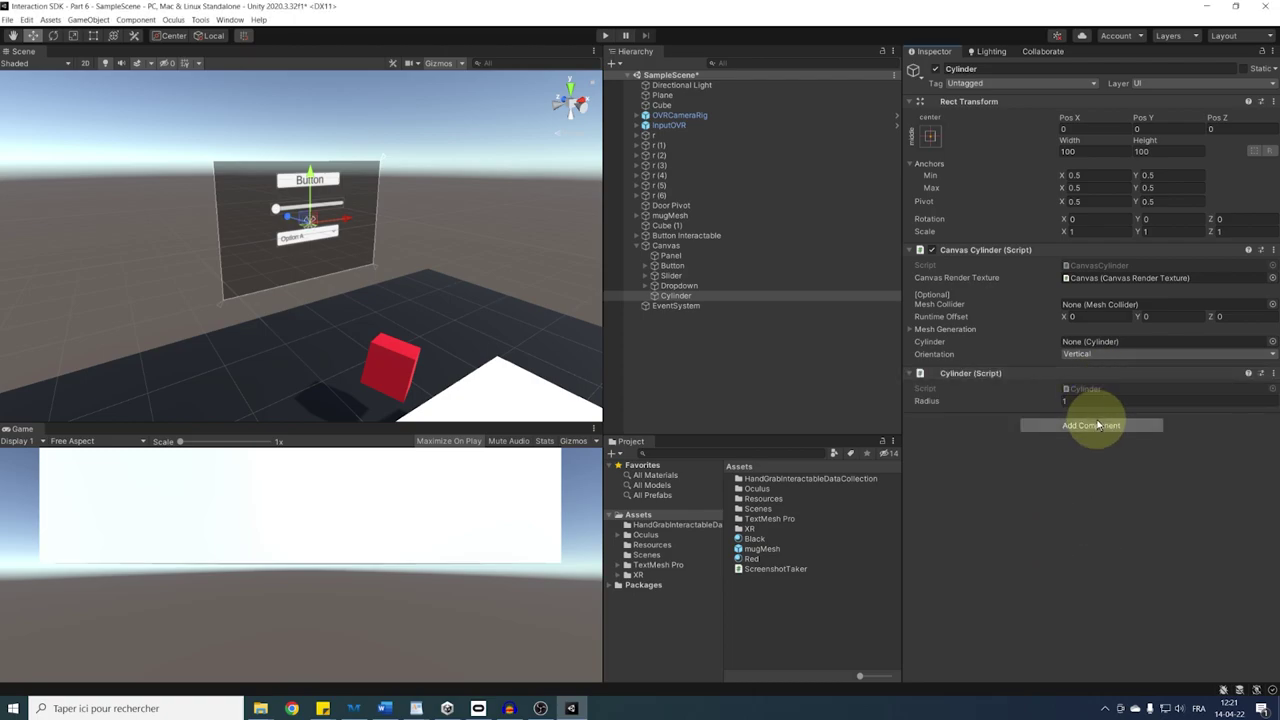
click(1097, 424)
text(Pointable cy)
key(Return)
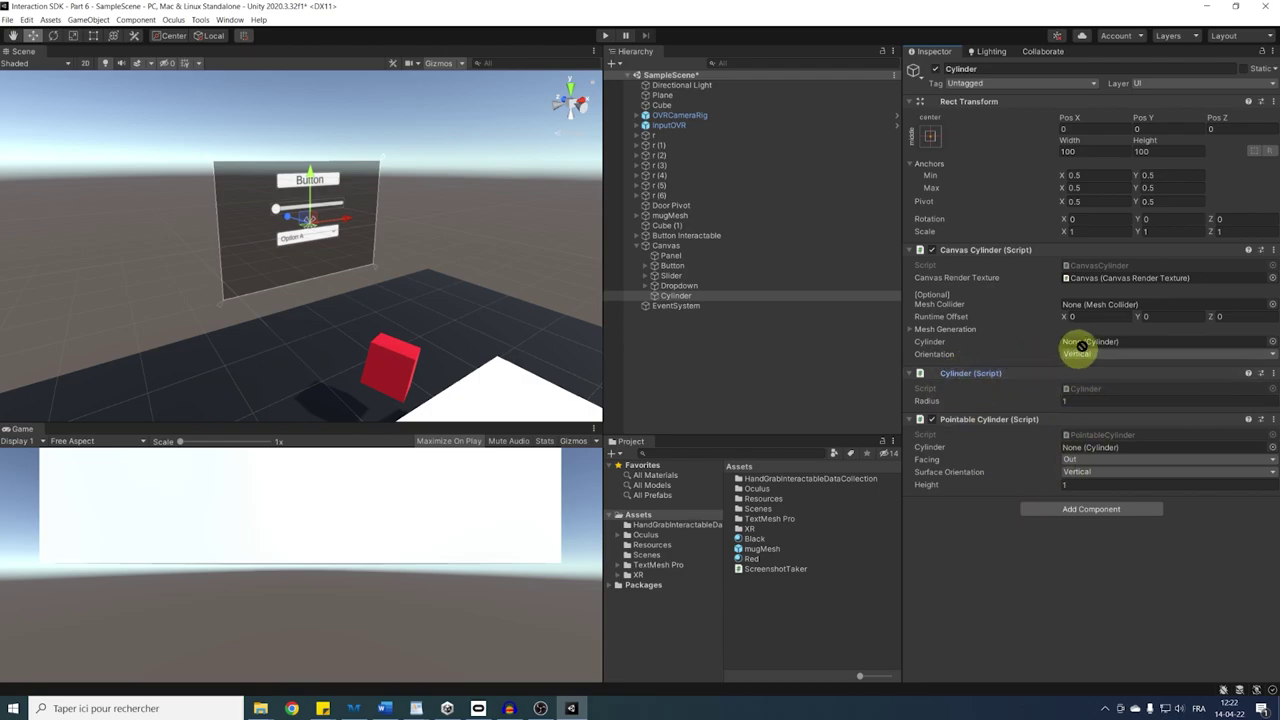
Try assigning the Cylinder component to the Canvas Cylinder's Cylinder reference, and remove the Canvas Cylinder component.
drag(1082, 345, 1080, 342)
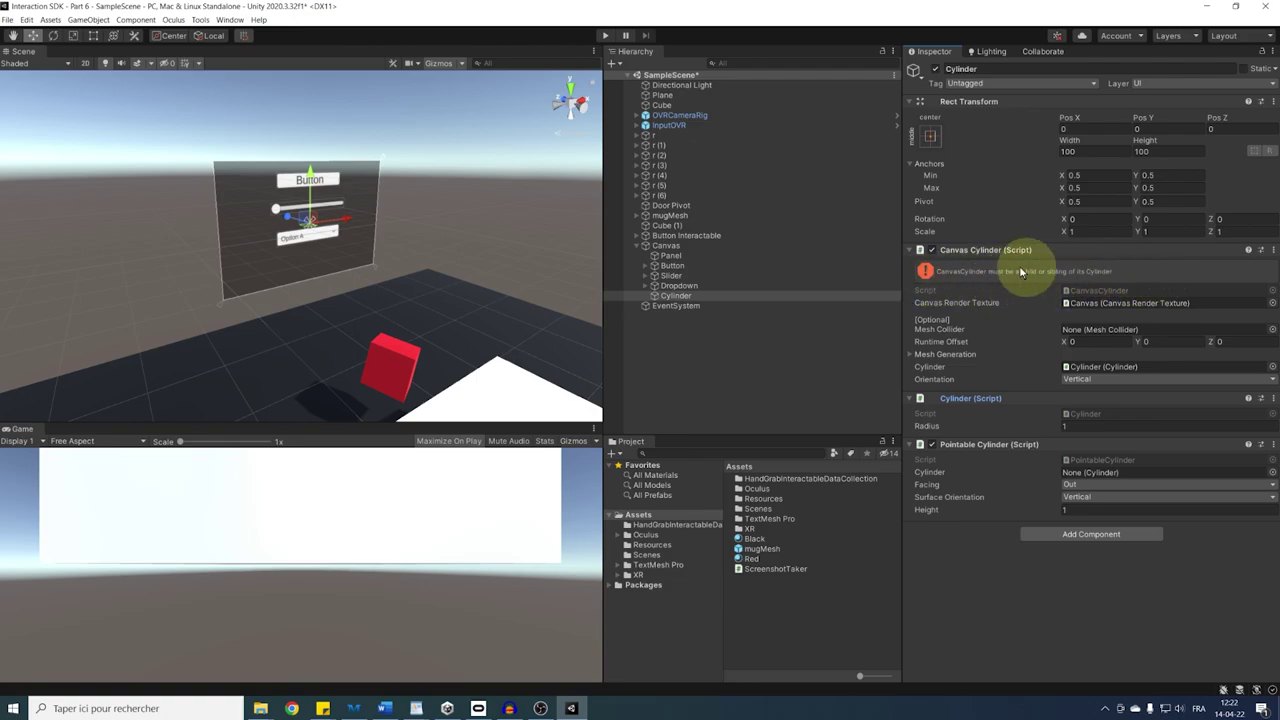
right_click(970, 250)
click(990, 273)
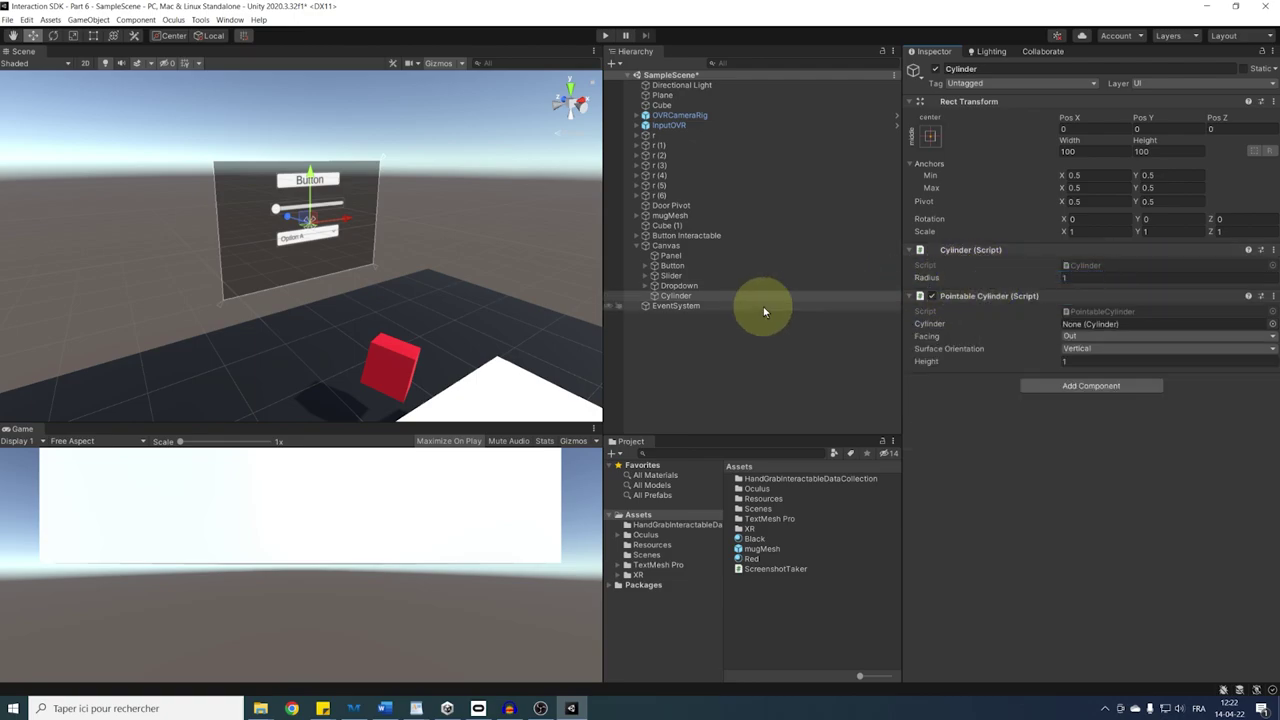
Create an empty child object named Canvas Cylinder under Cylinder, and add a Canvas Cylinder component to it.
right_click(685, 300)
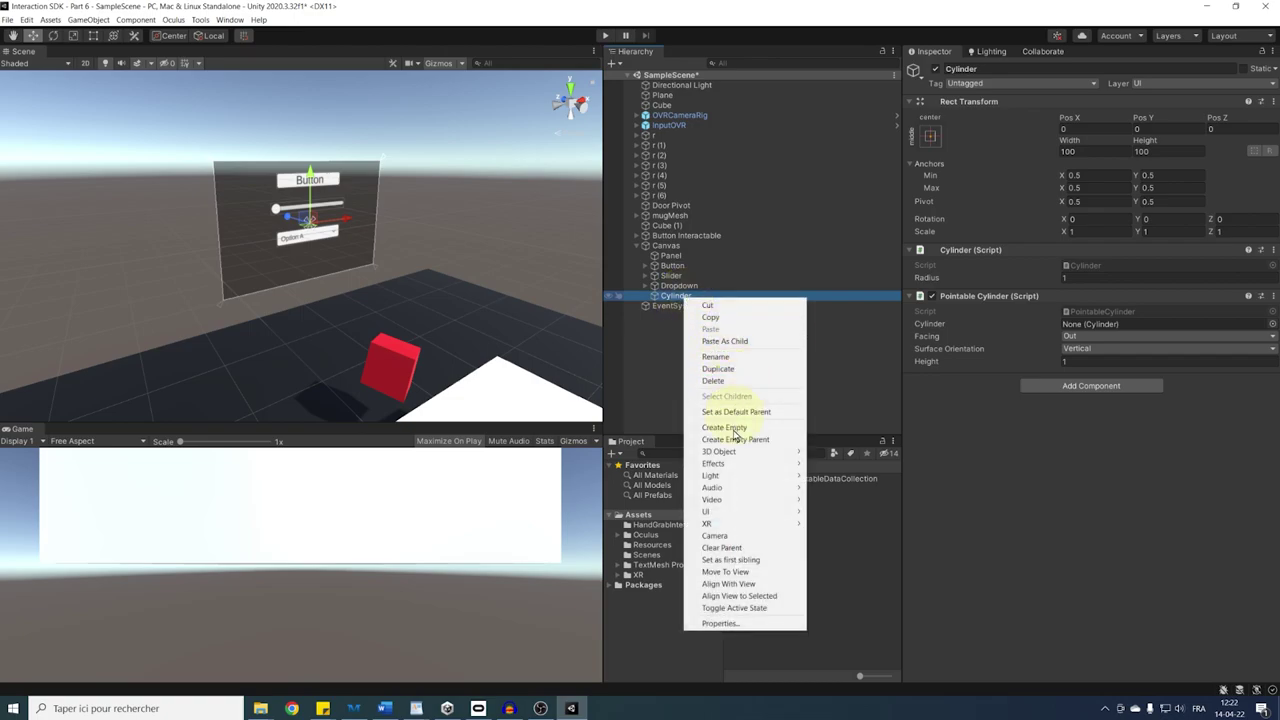
click(729, 430)
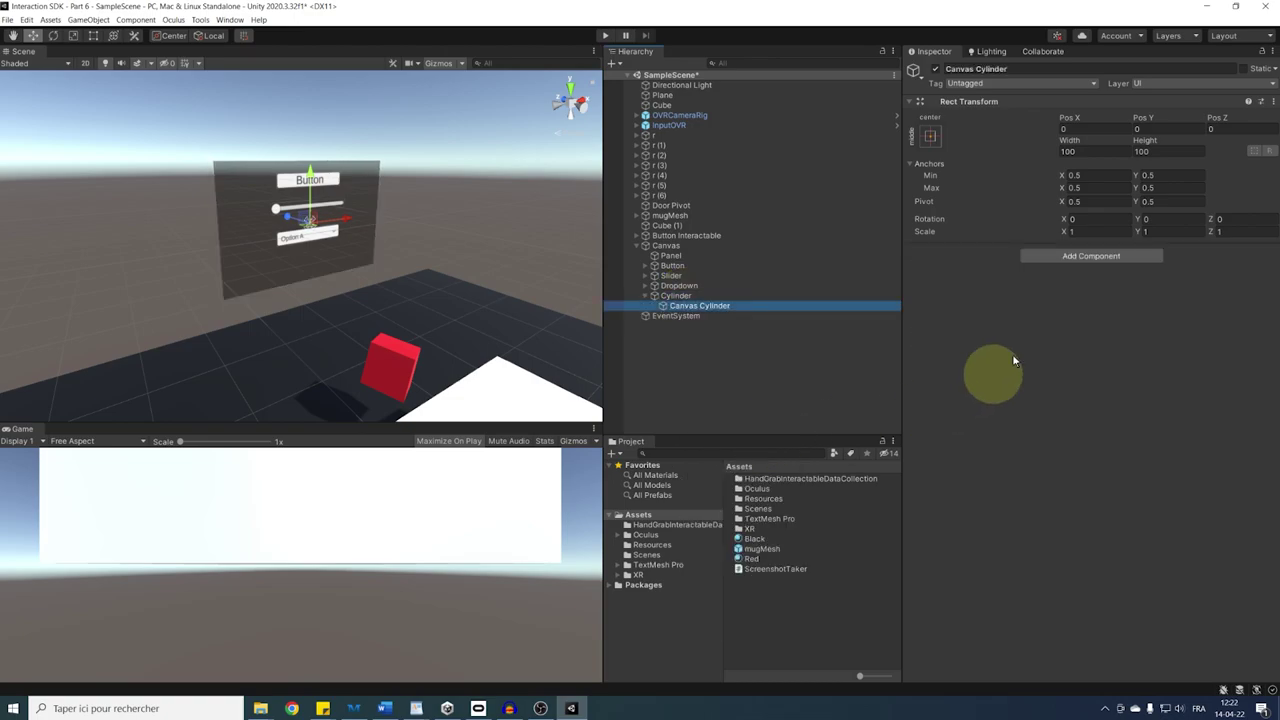
click(1100, 257)
text(canvas cyli)
key(Return)
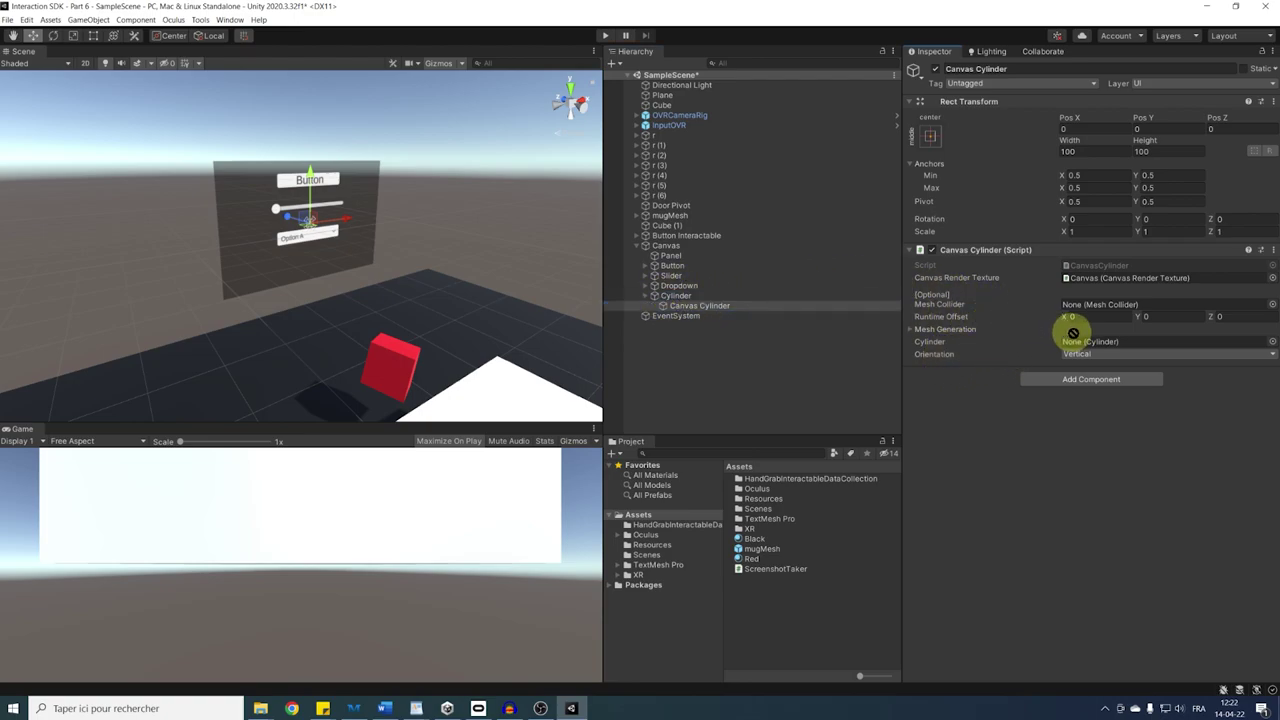
Assign the Cylinder component to the Pointable Cylinder's Cylinder reference, and save the scene.
click(675, 297)
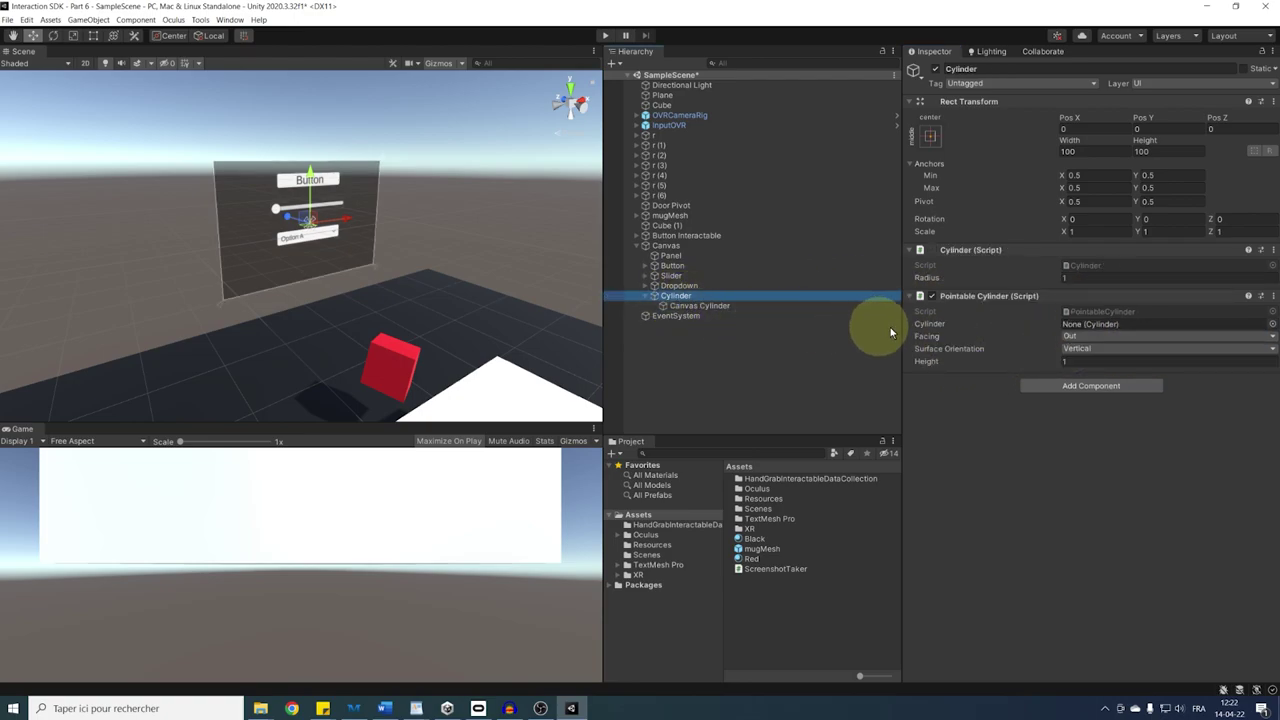
drag(965, 254, 1073, 325)
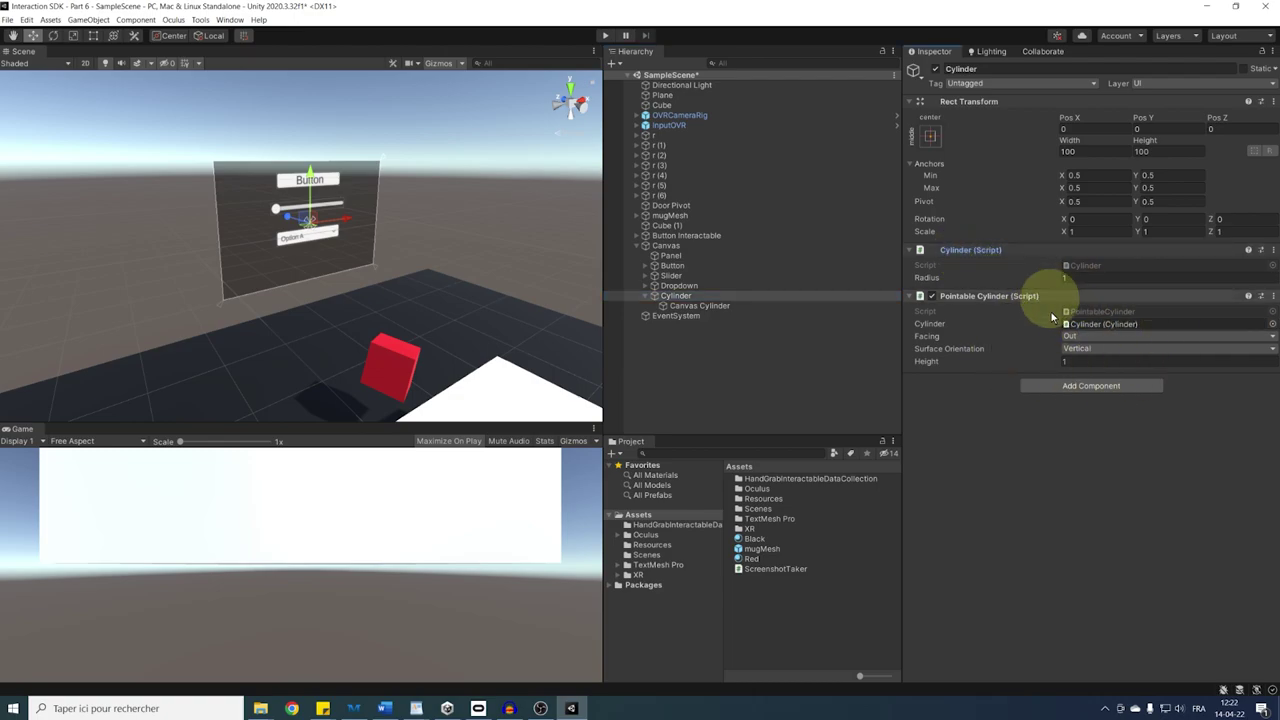
scroll(306, 324, down, 4)
right_drag(287, 313, 340, 313)
middle_drag(340, 313, 420, 319)
key(ctrl+s)
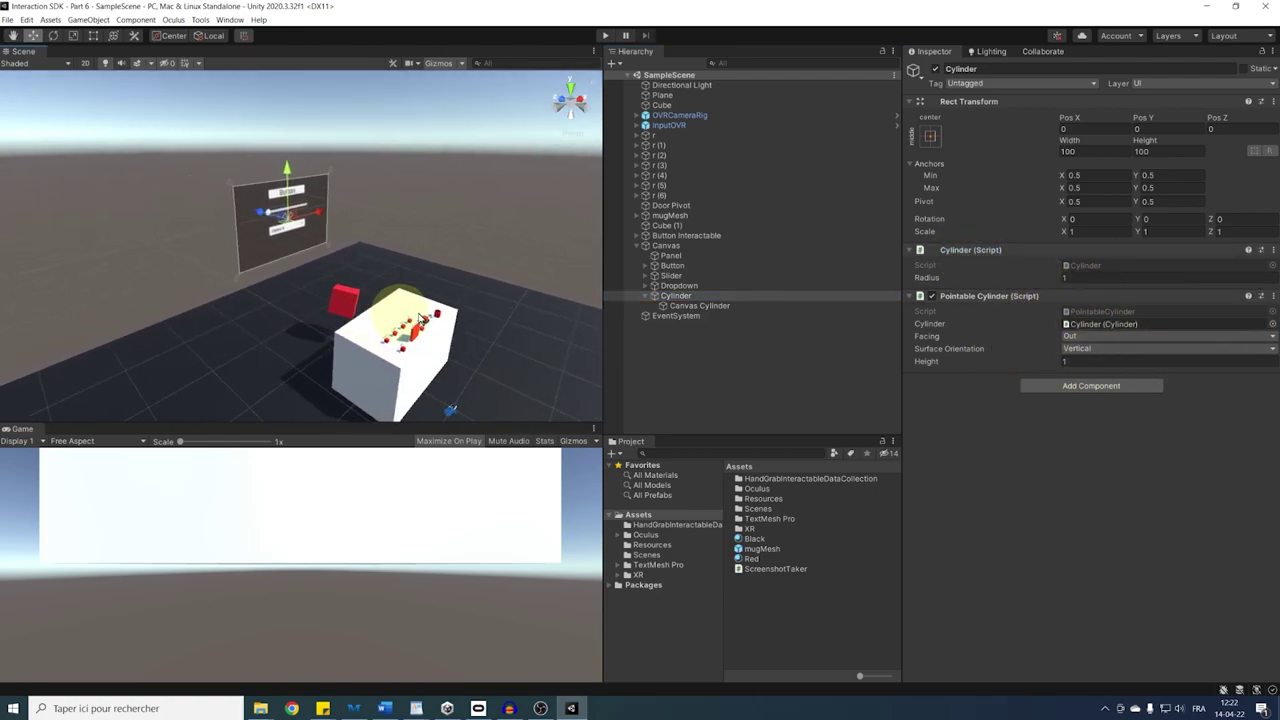
Scale the Cylinder object uniformly to about 3264, with a radius of 1.16 and a Pointable Cylinder height of 1.5.
alt+drag(467, 298, 420, 271)
click(675, 296)
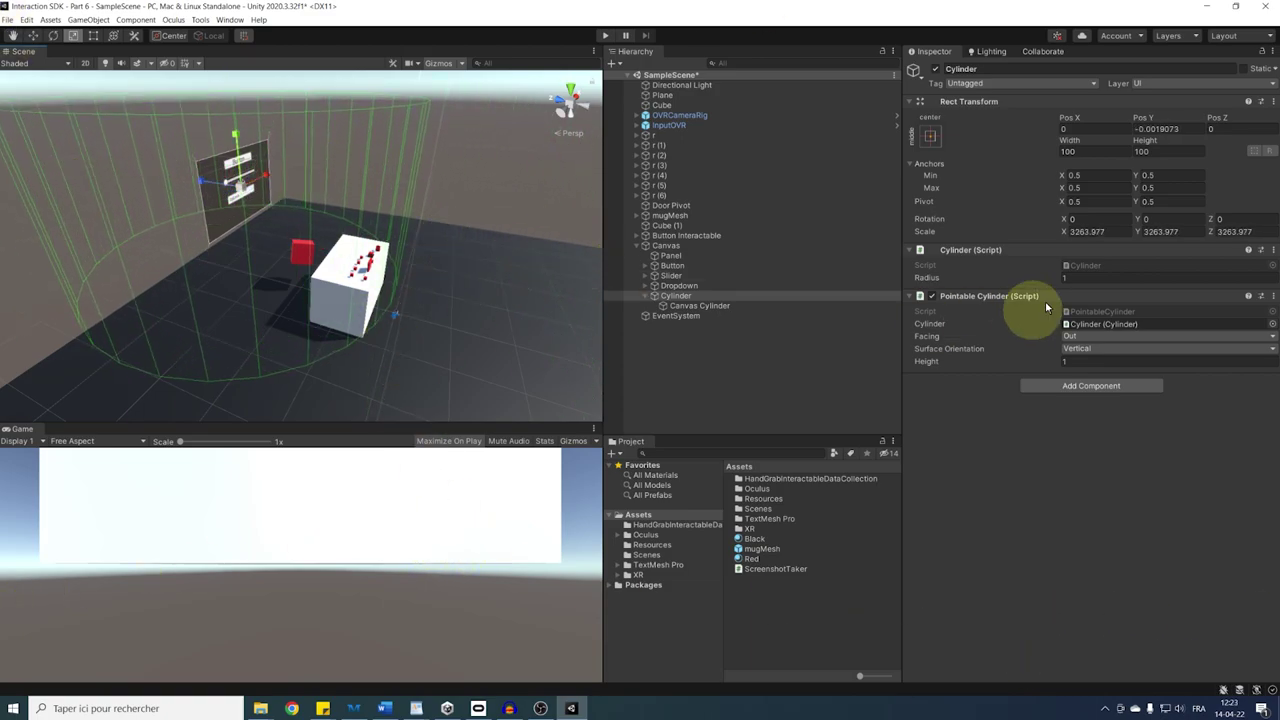
drag(1027, 281, 1031, 285)
drag(1022, 361, 1034, 361)
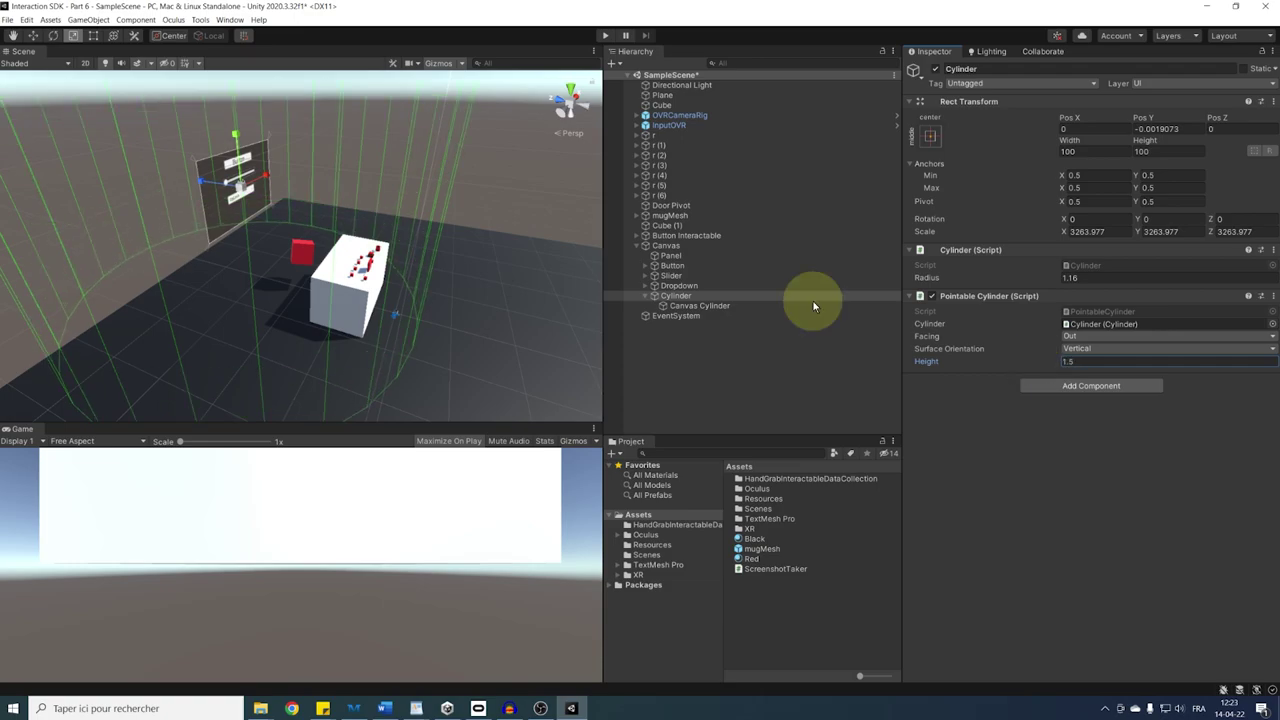
Move the Cylinder object along Z to about -3317 and adjust its radius to 0.98.
key(w)
drag(203, 181, 454, 279)
middle_drag(454, 279, 454, 373)
alt+drag(320, 178, 450, 309)
click(704, 355)
alt+drag(305, 275, 448, 227)
Enter Play mode and move the Cylinder object along Z to about -135, bringing the curved canvas close to the original canvas.
key(ctrl+p)
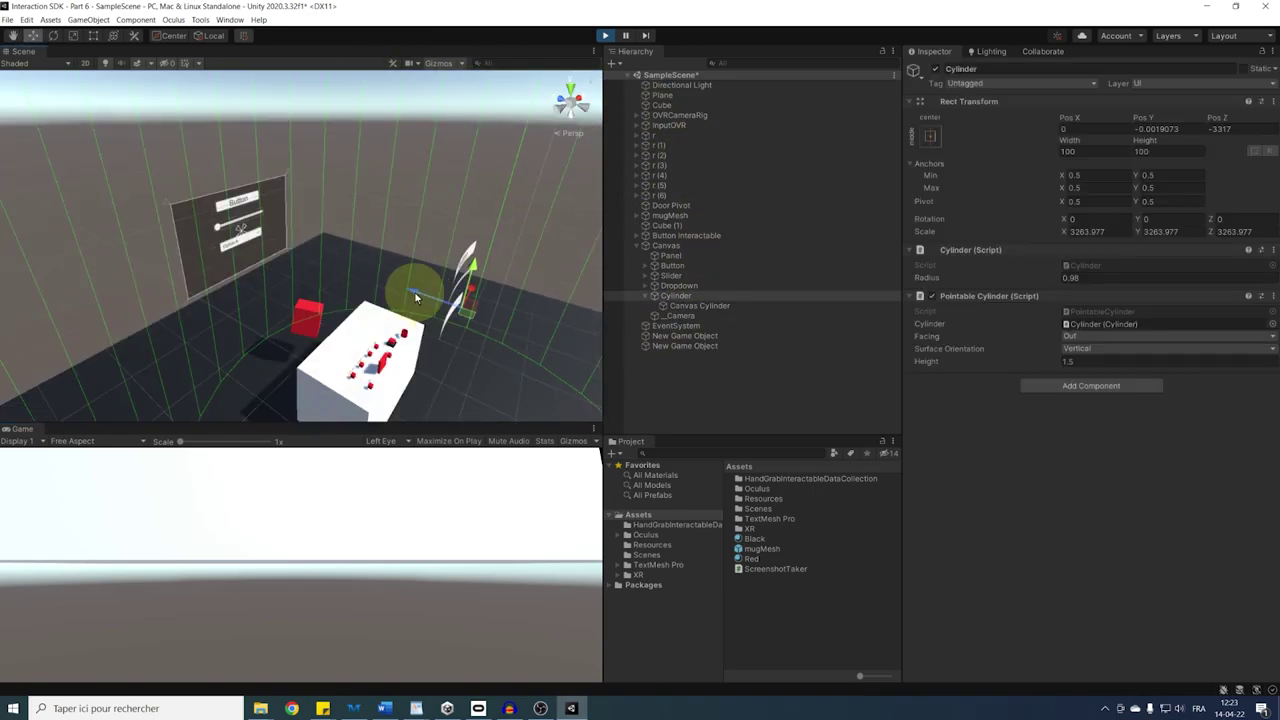
drag(417, 297, 272, 252)
alt+drag(272, 252, 418, 307)
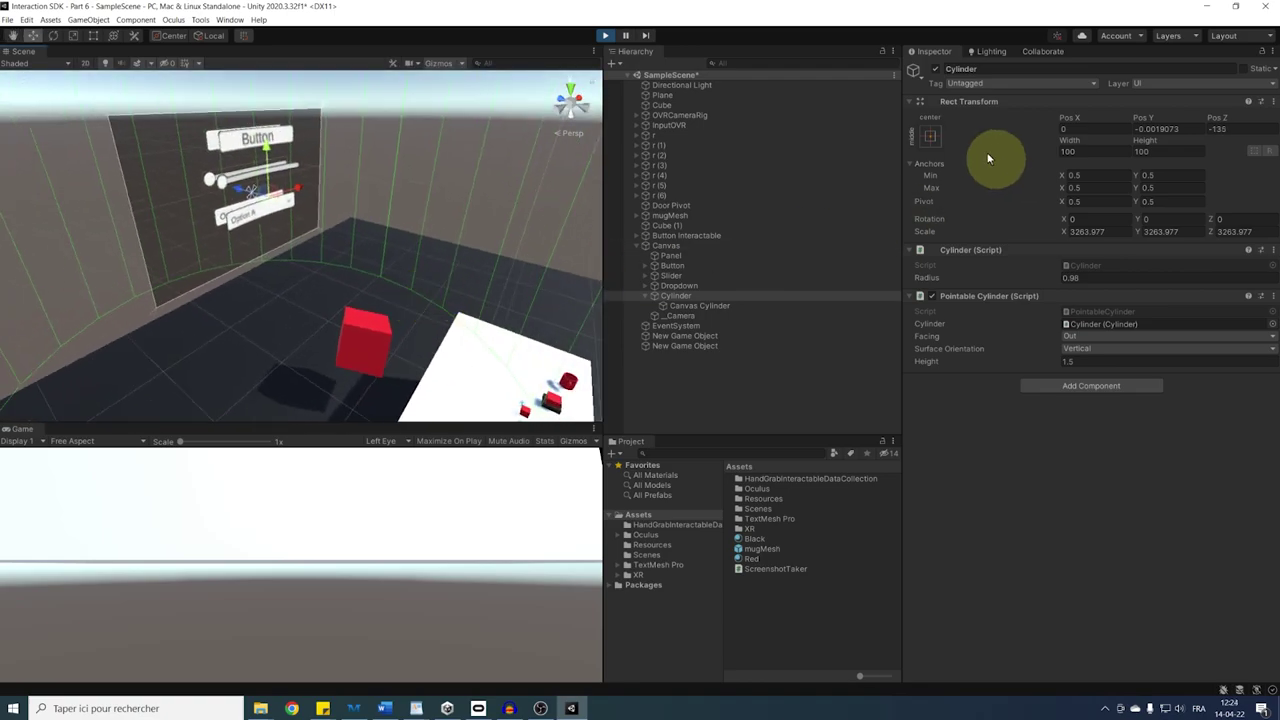
Copy the Cylinder's Rect Transform, stop Play mode, and paste the component values back onto it.
right_click(965, 115)
click(1012, 163)
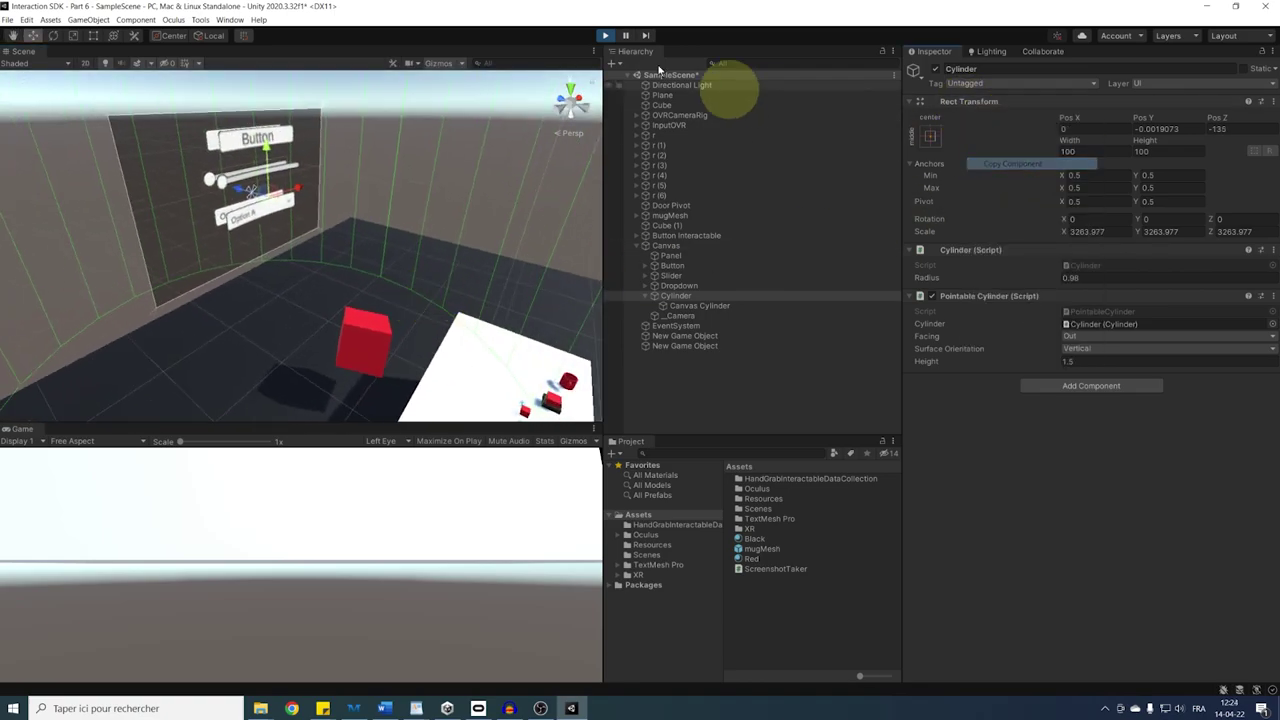
click(606, 37)
right_click(967, 106)
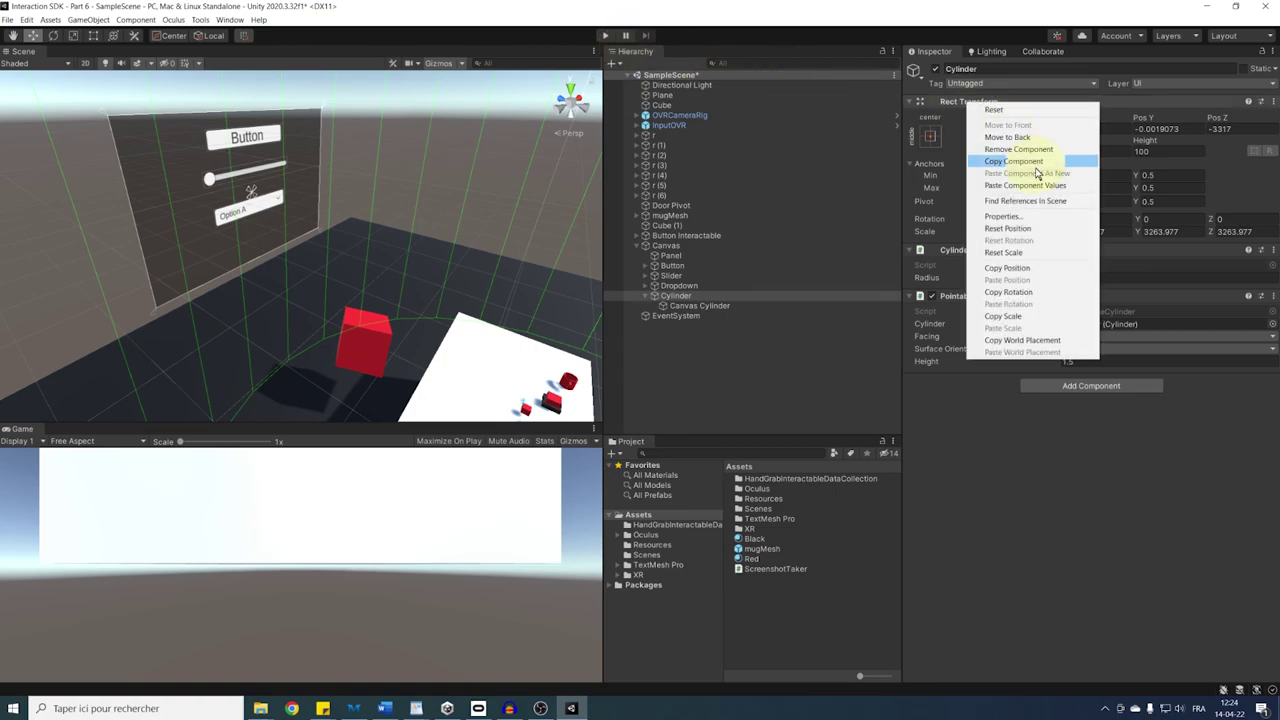
click(1037, 185)
Play the scene to examine the curved canvas from several angles, and stop Play mode.
scroll(347, 210, down, 4)
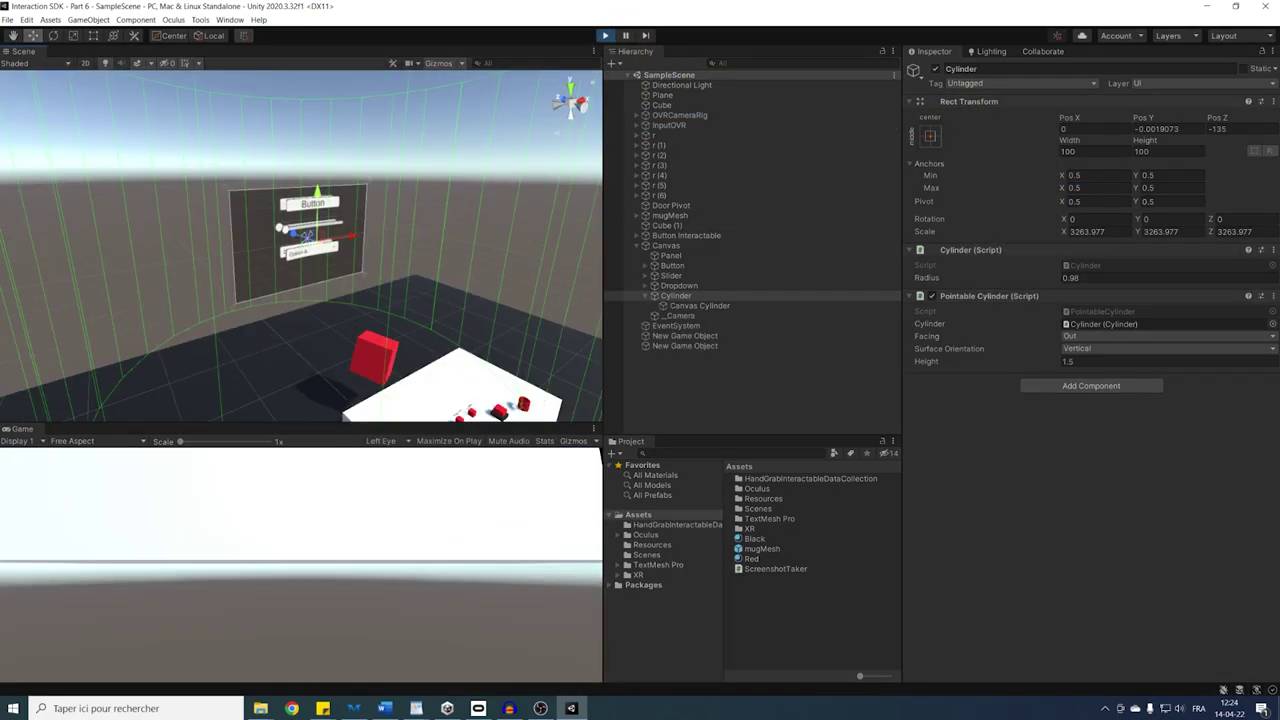
right_drag(310, 300, 253, 281)
middle_drag(253, 281, 363, 316)
alt+drag(363, 317, 362, 343)
scroll(364, 342, down, 3)
click(604, 35)
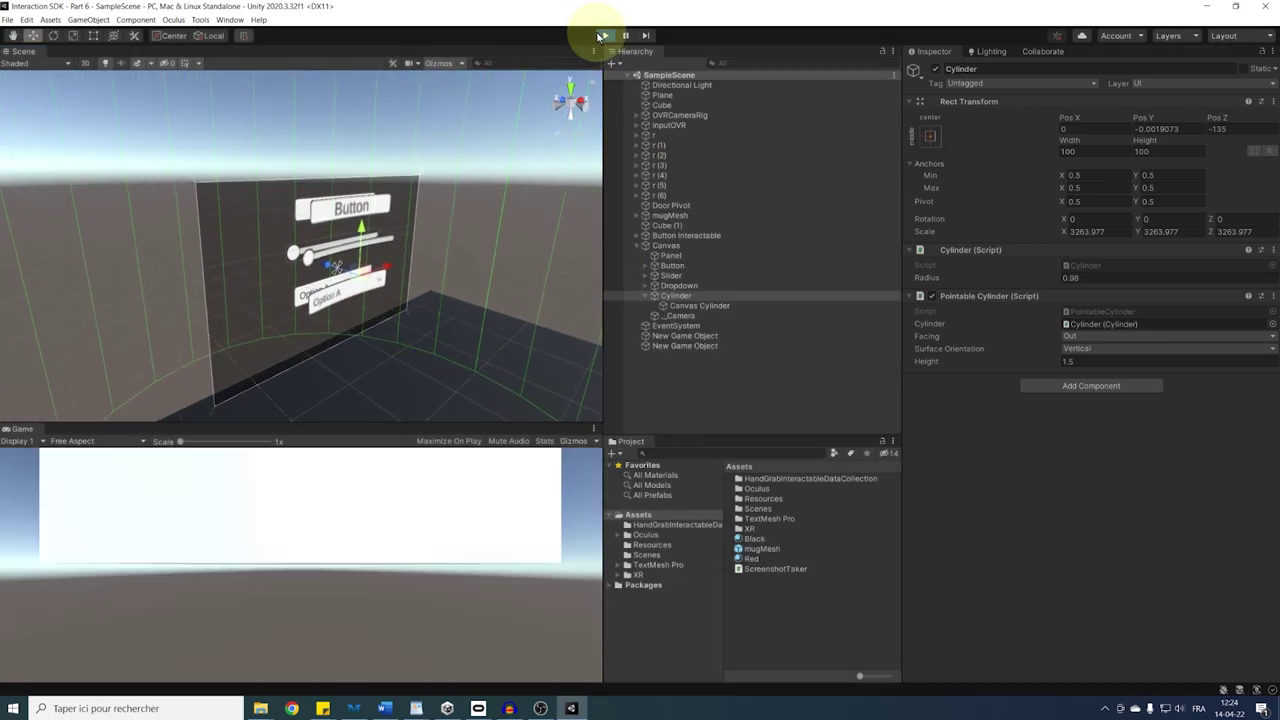
Set the Canvas Render Texture's rendering mode to Alpha-Blended and its render scale to 3, and play the scene.
click(665, 245)
alt+drag(440, 303, 452, 290)
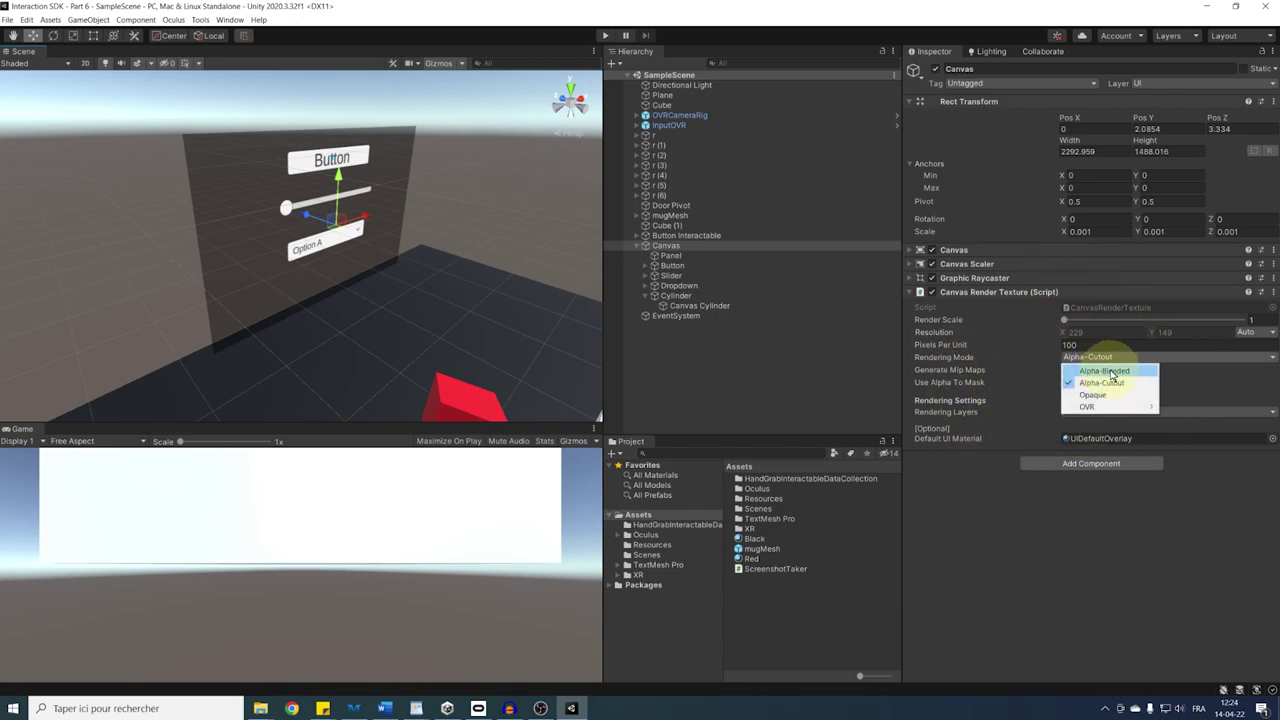
click(1108, 371)
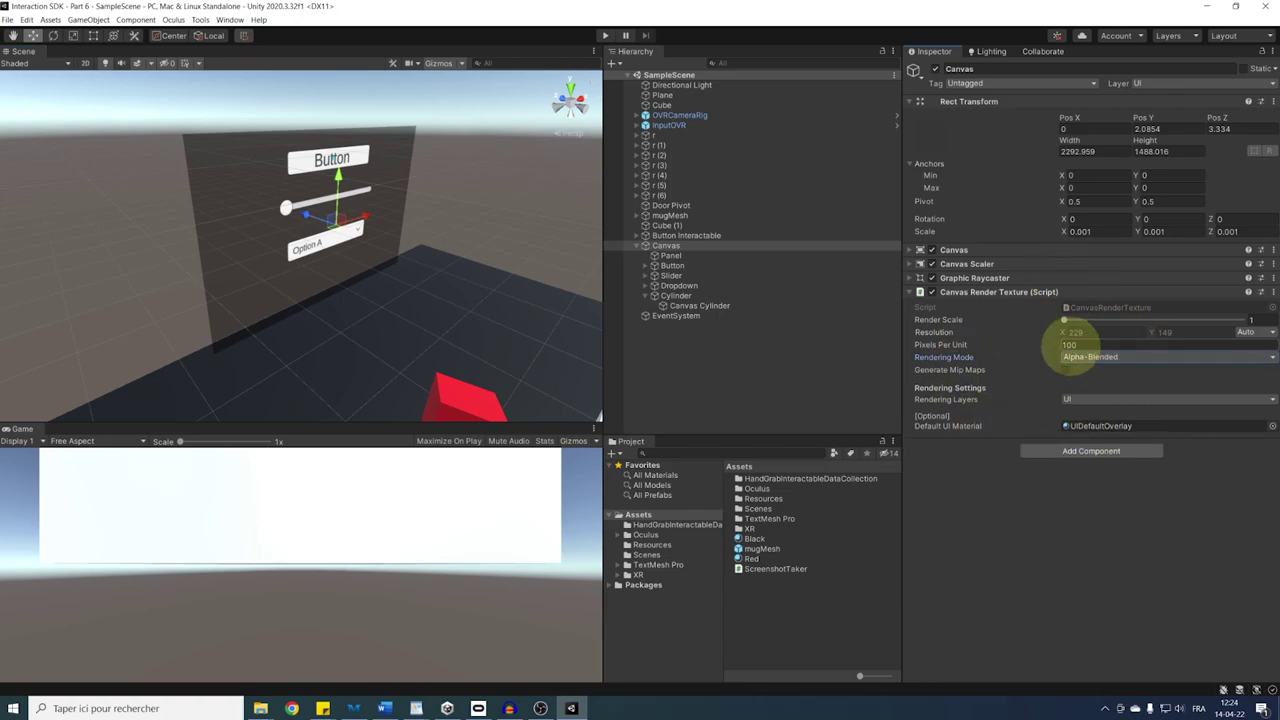
click(605, 37)
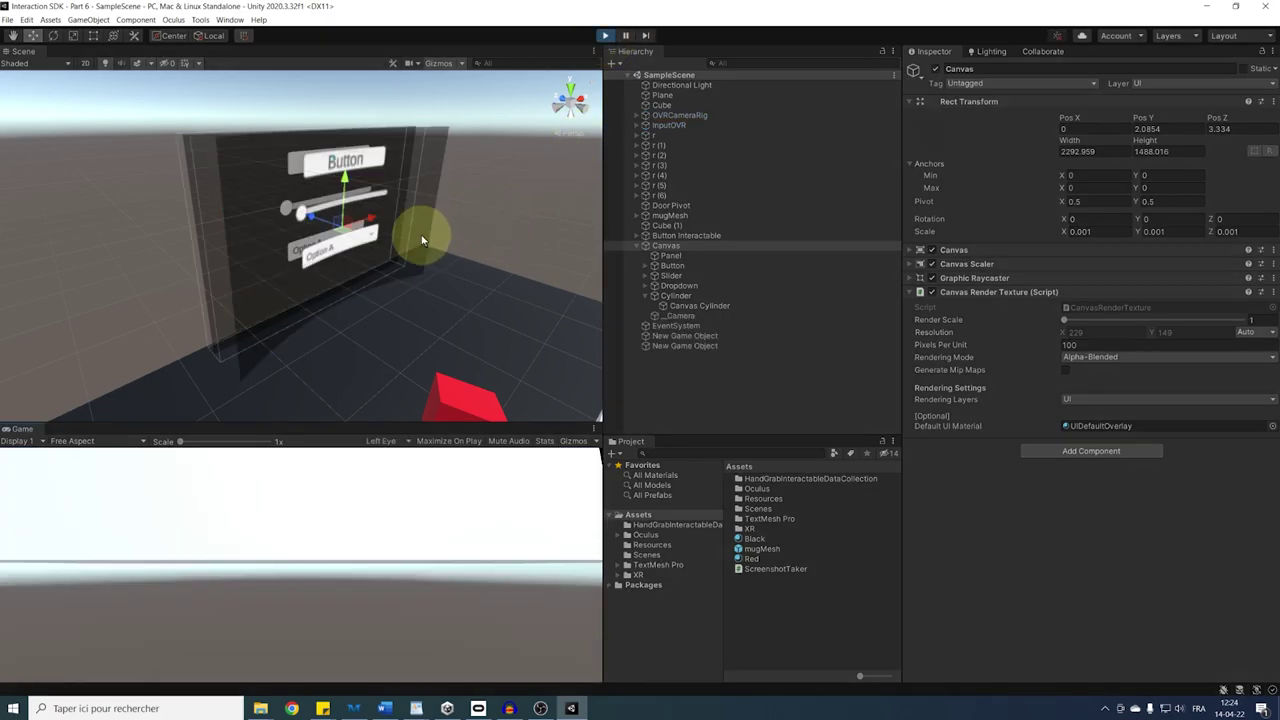
alt+drag(429, 241, 400, 255)
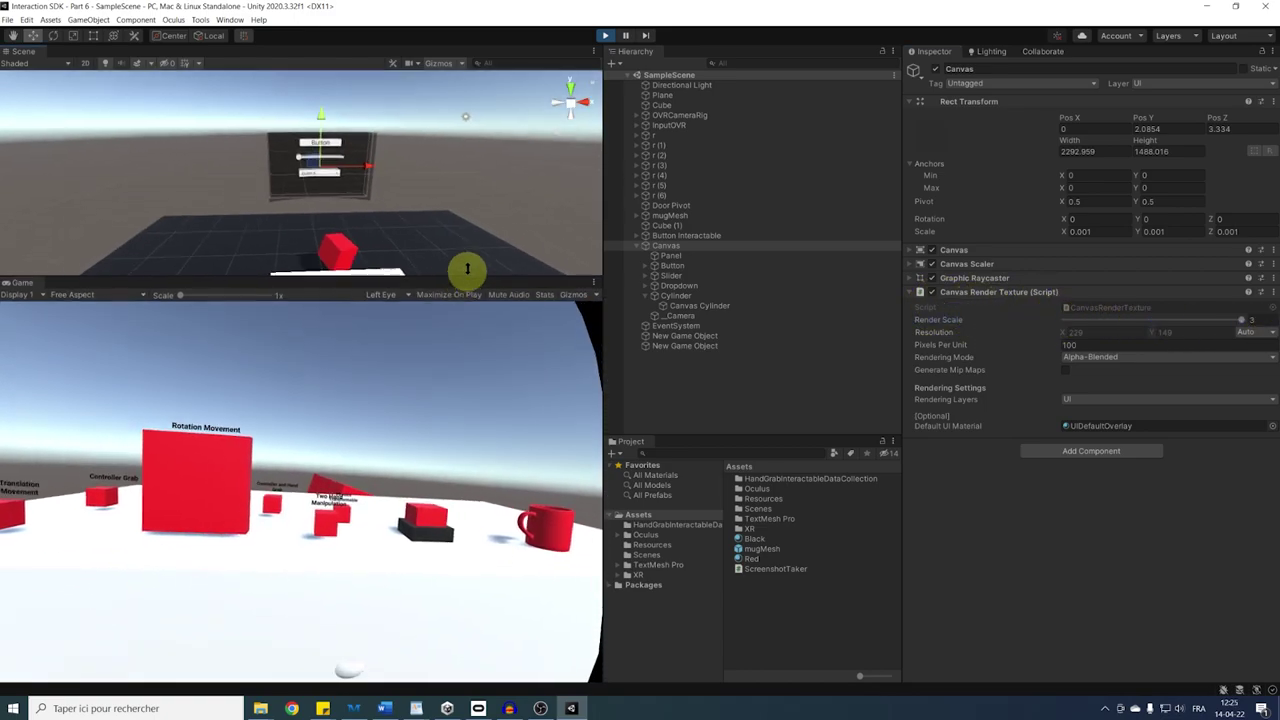
Enlarge the Scene view and compare the running scene's curved canvas with what the Game view renders.
drag(467, 262, 467, 386)
scroll(343, 268, down, 5)
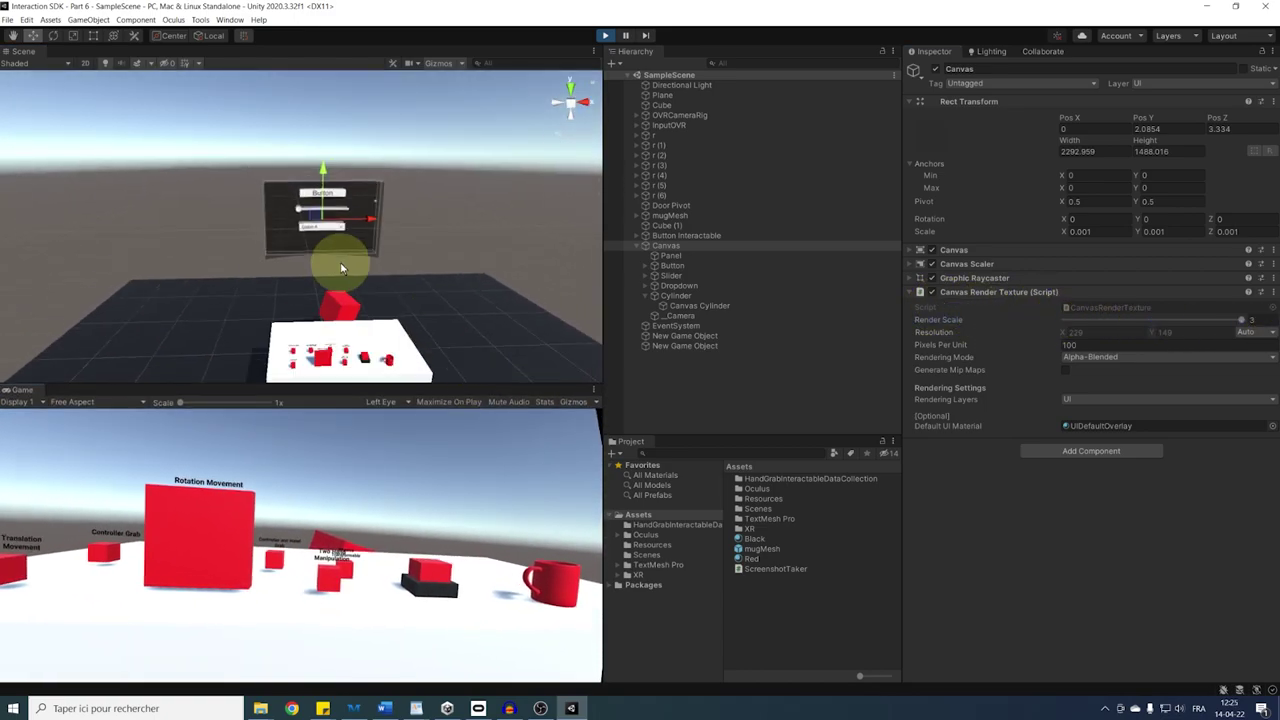
alt+drag(343, 268, 260, 257)
scroll(291, 208, down, 4)
middle_drag(291, 208, 272, 253)
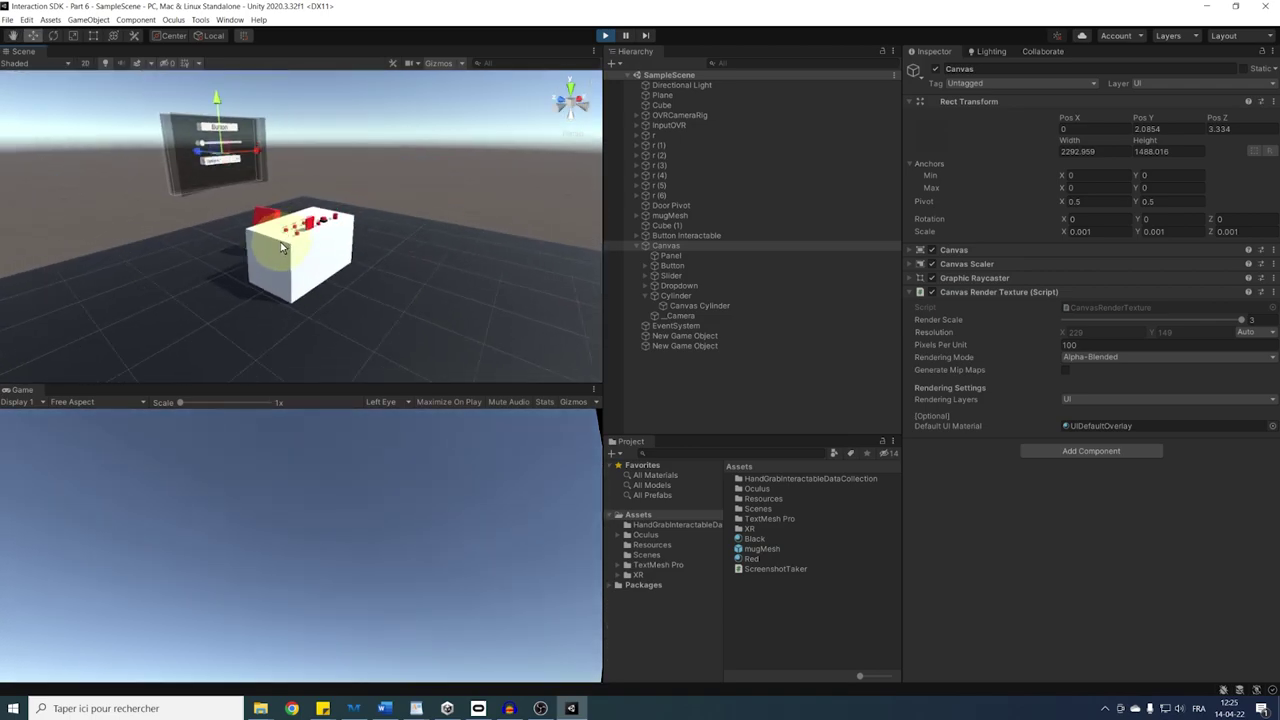
mouse_move(291, 194)
middle_down()
mouse_move(321, 247)
mouse_move(285, 202)
middle_up()
scroll(321, 247, up, 2)
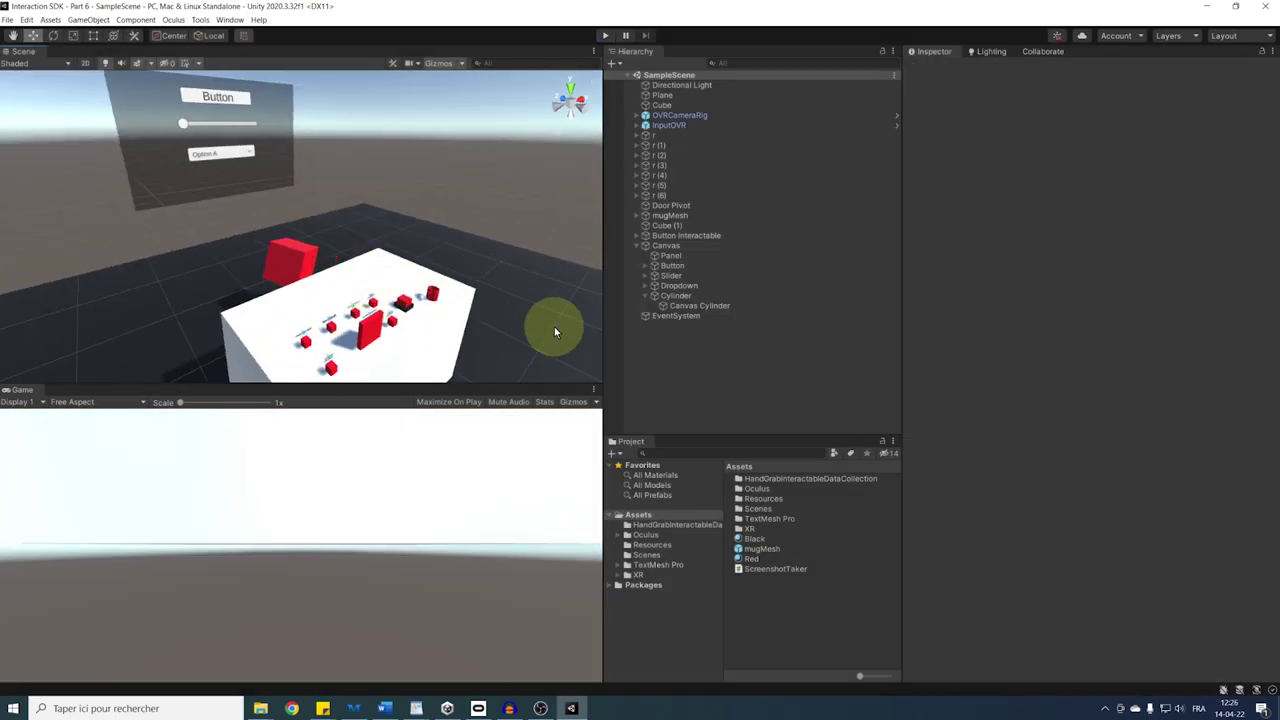
Set the layer of the Cylinder object and its children to Default, and play the scene to check the curved canvas.
right_drag(555, 328, 570, 263)
click(673, 296)
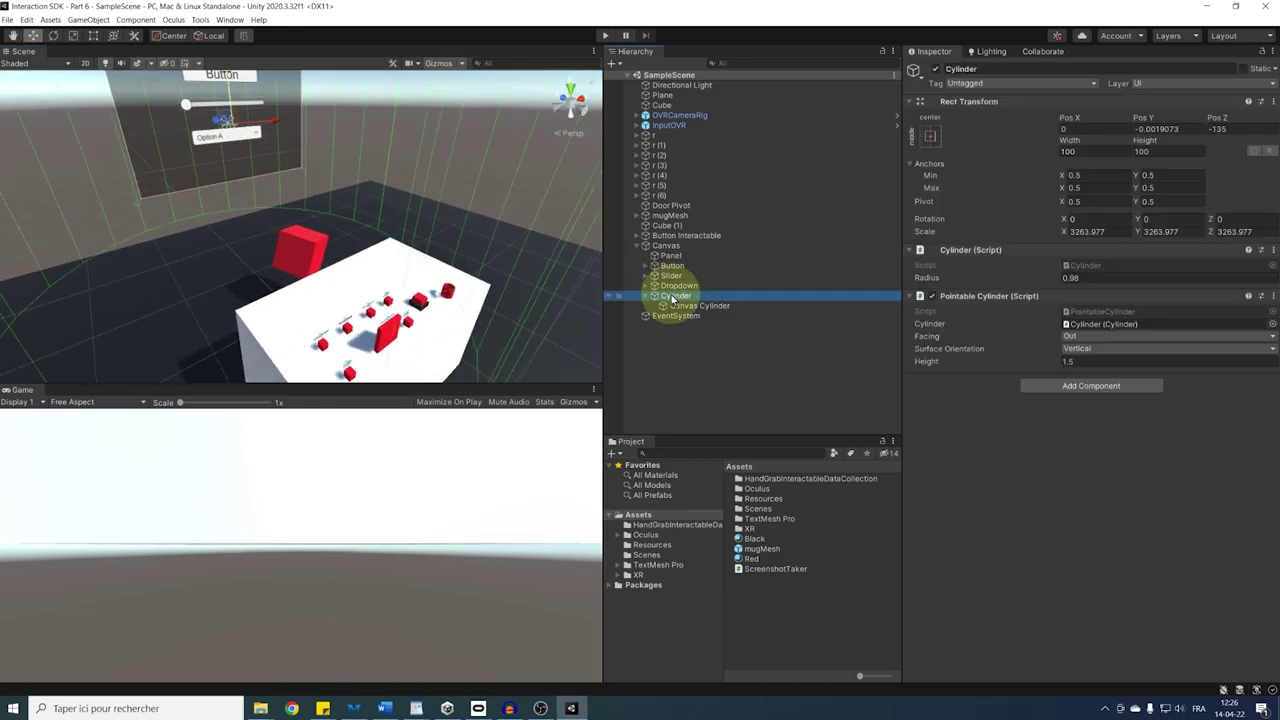
click(1142, 86)
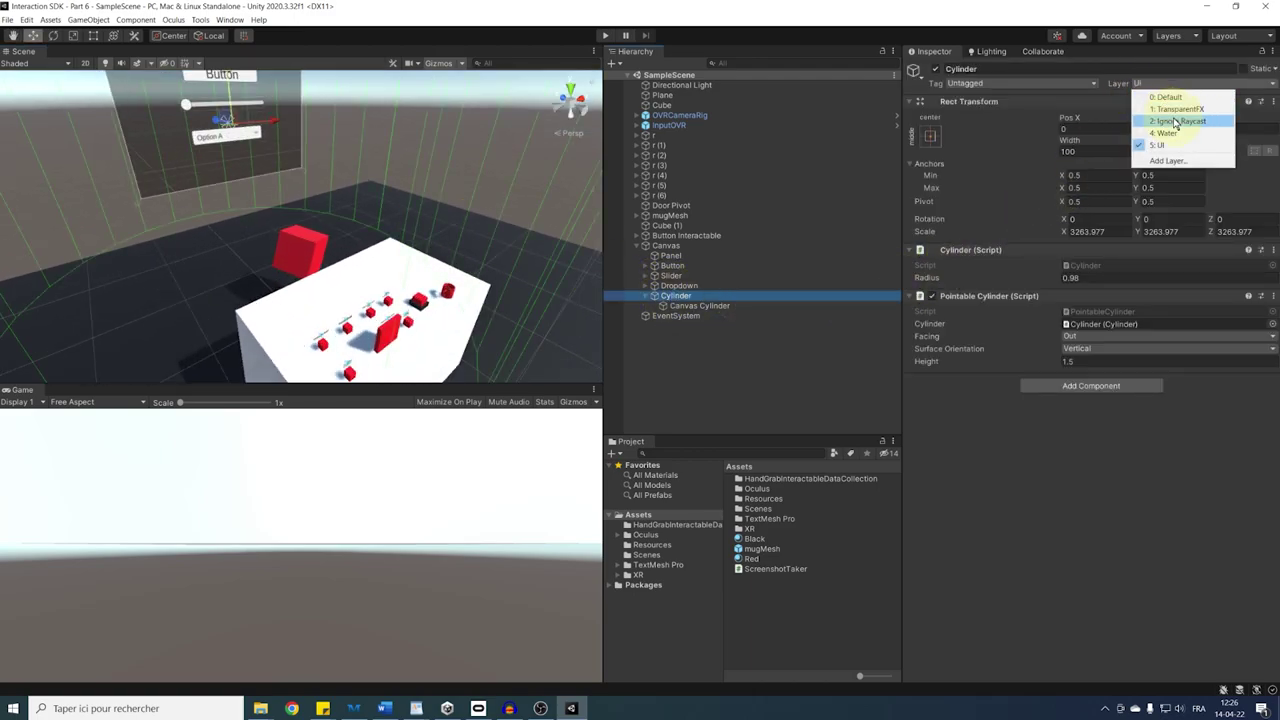
click(1168, 97)
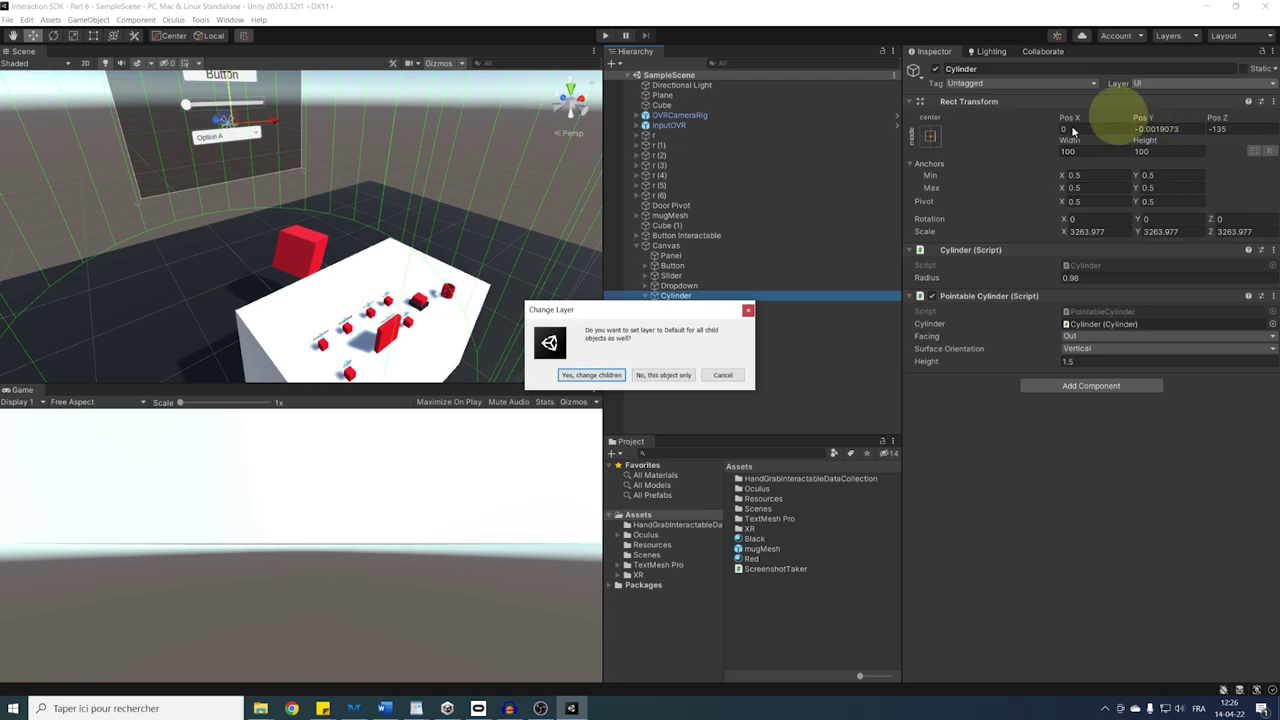
click(599, 375)
click(604, 36)
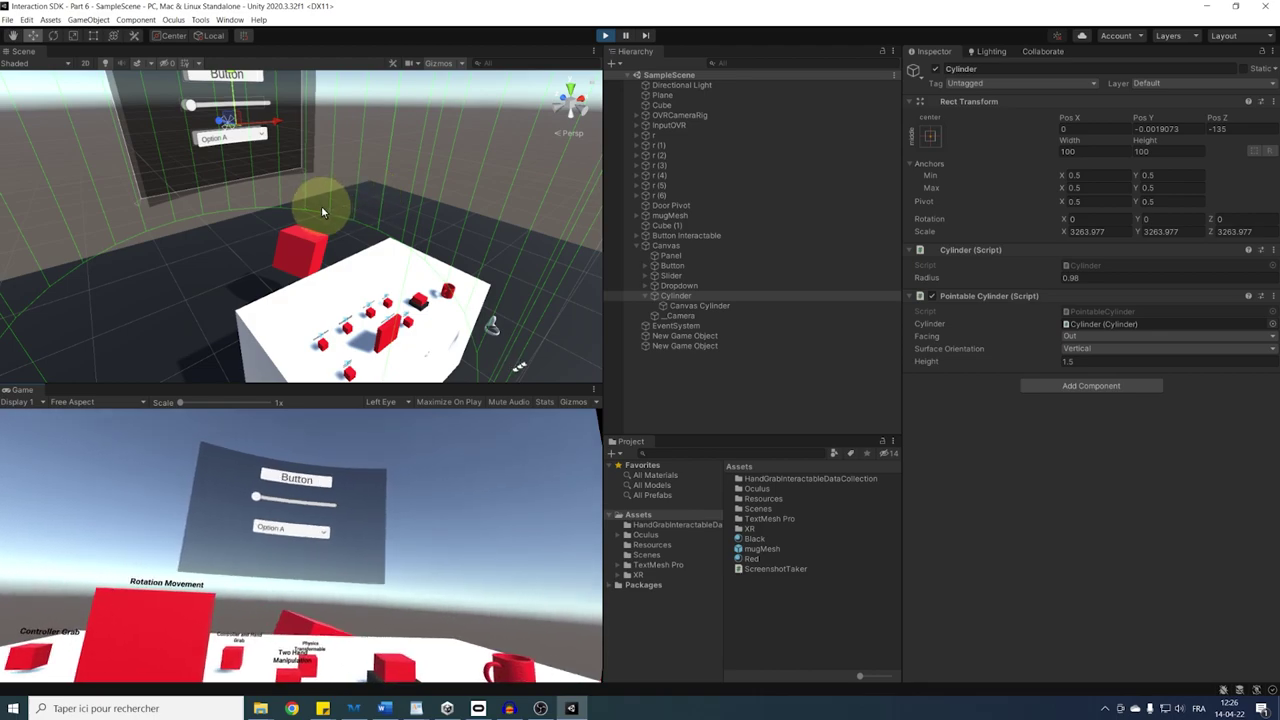
middle_drag(188, 94, 302, 197)
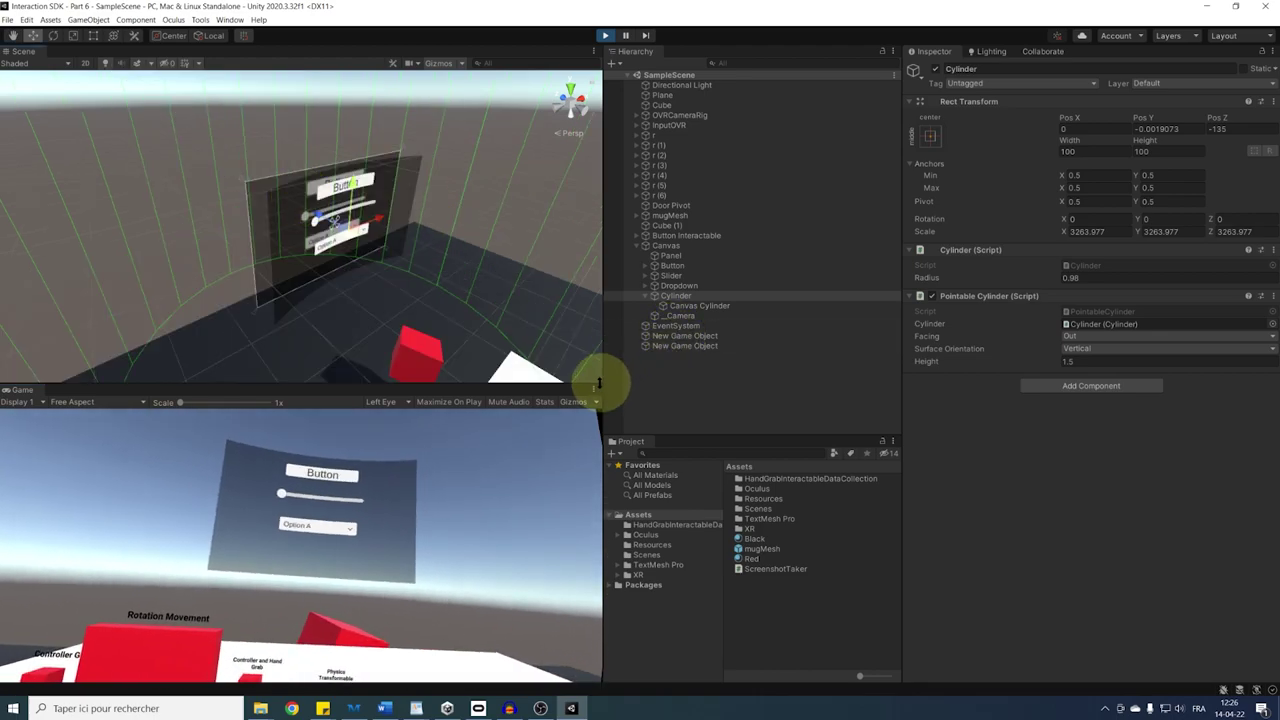
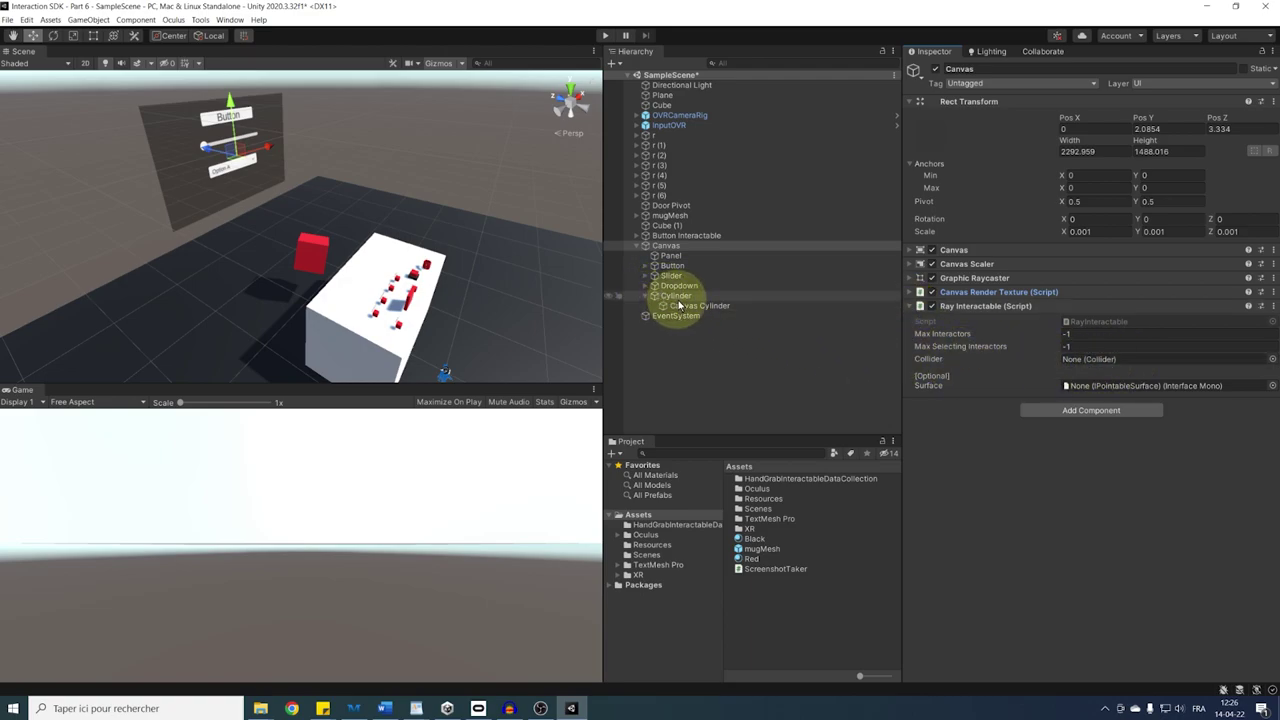
Add a Mesh Collider component to the Canvas Cylinder object.
click(682, 306)
click(1064, 380)
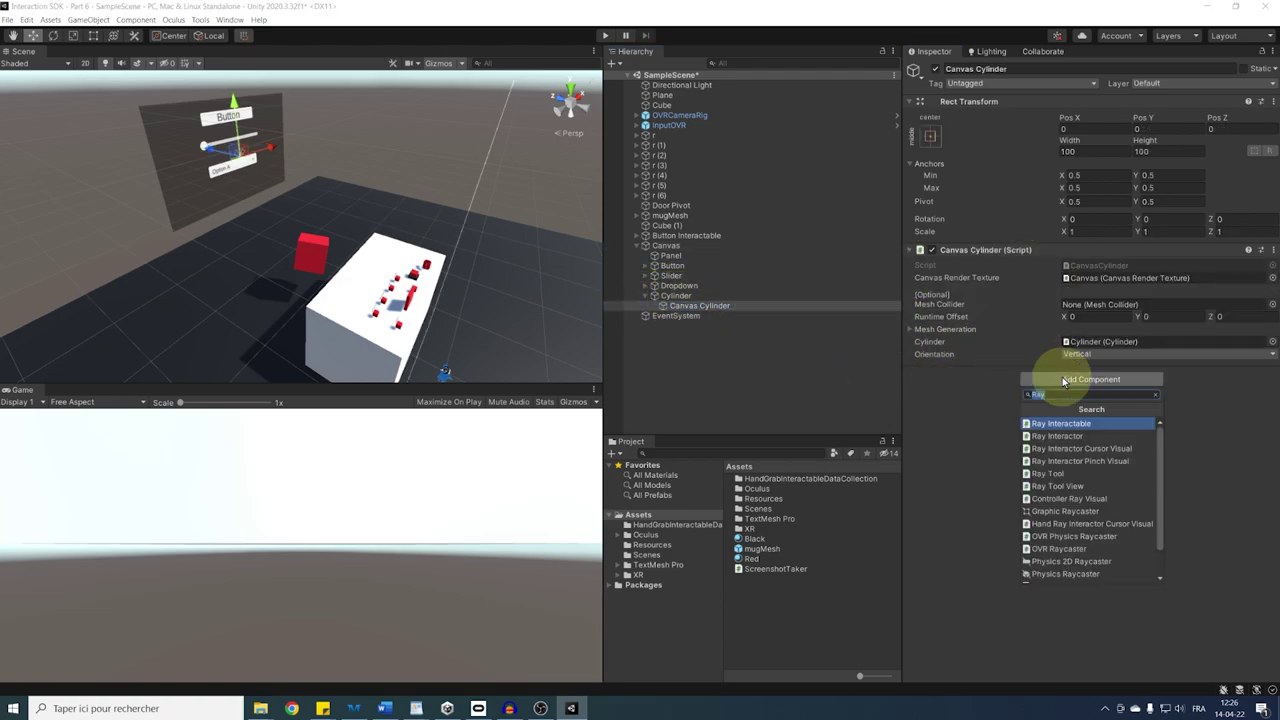
text(meshc)
key(Return)
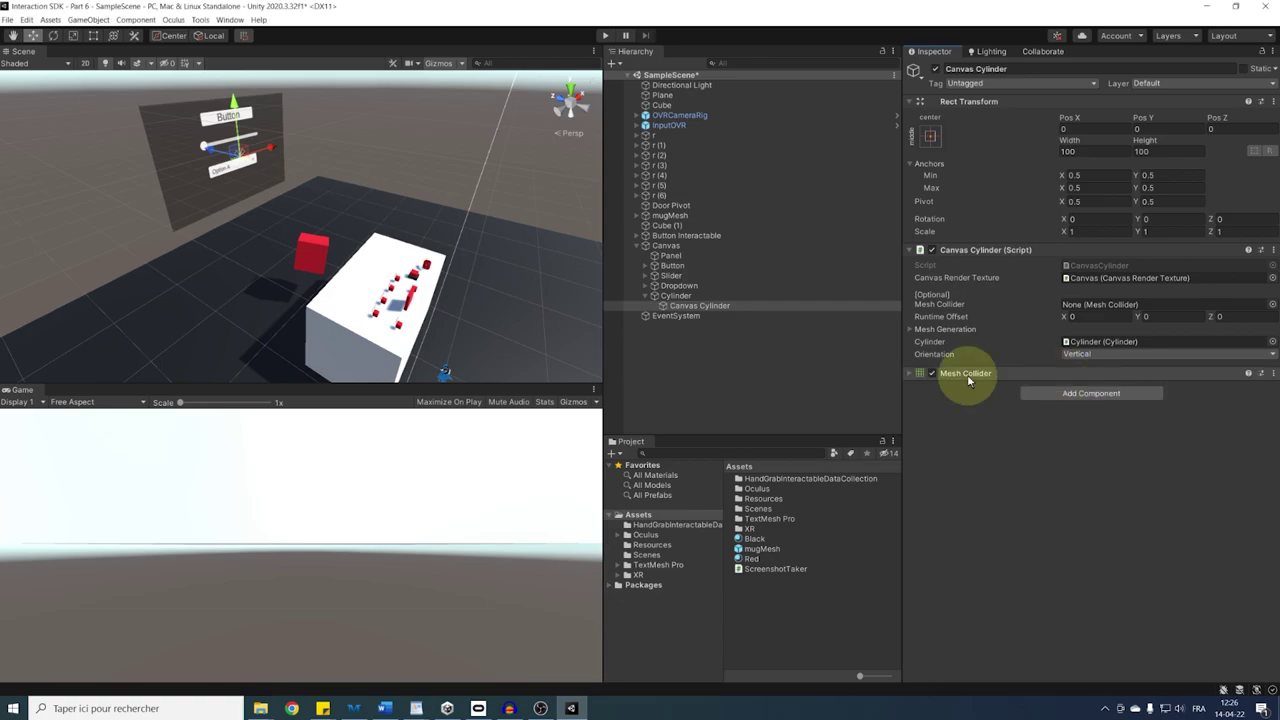
Assign the Canvas Cylinder's Mesh Collider to the Canvas's Ray Interactable Collider and to the Canvas Cylinder component's Mesh Collider reference.
click(690, 245)
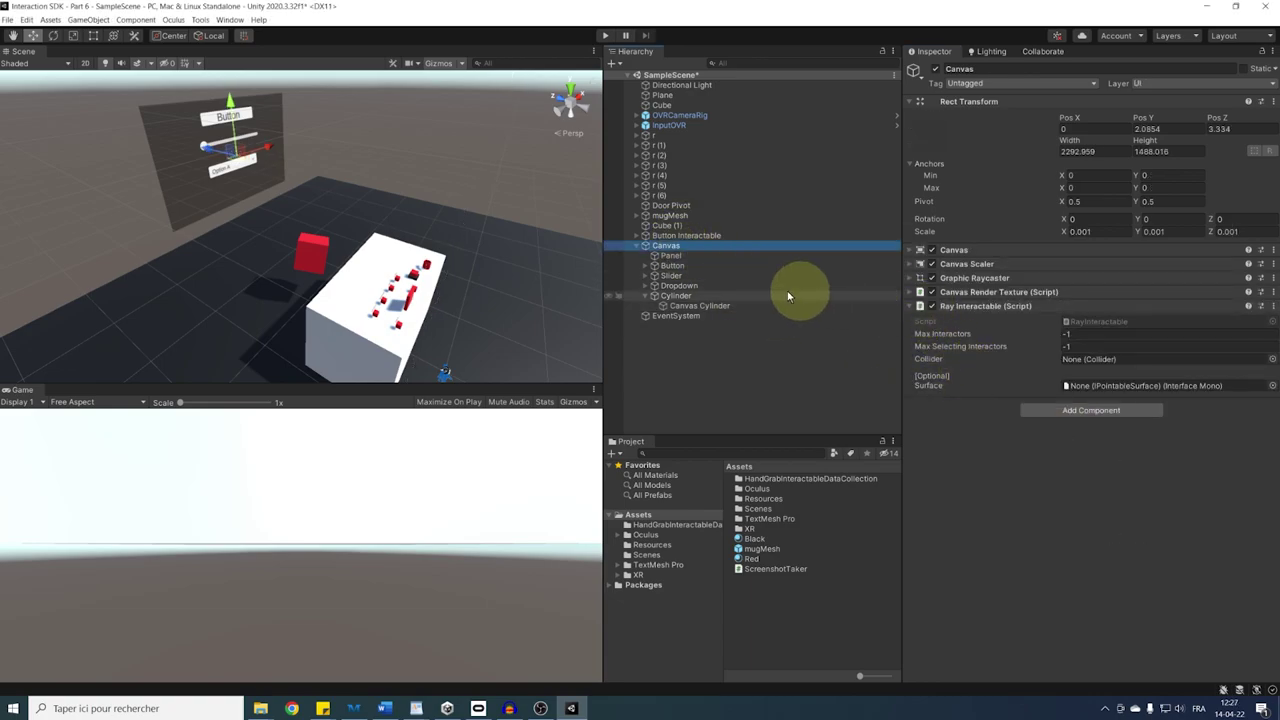
drag(700, 305, 1068, 362)
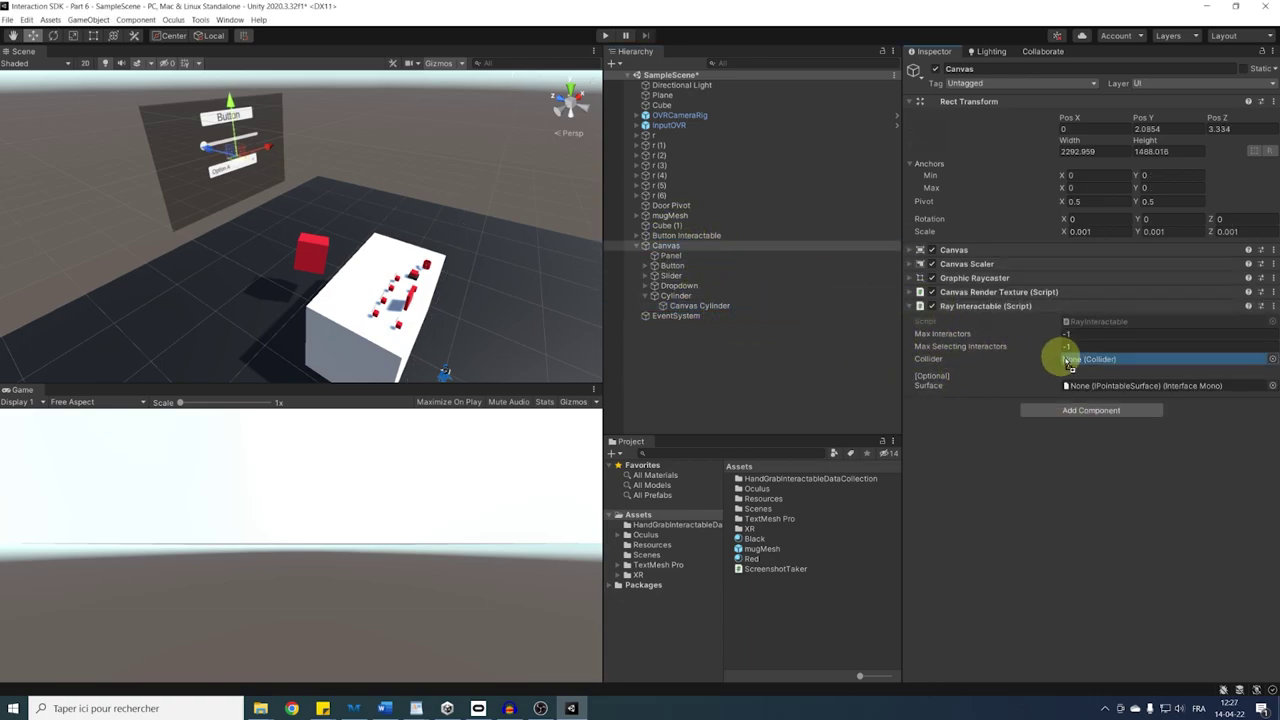
click(690, 305)
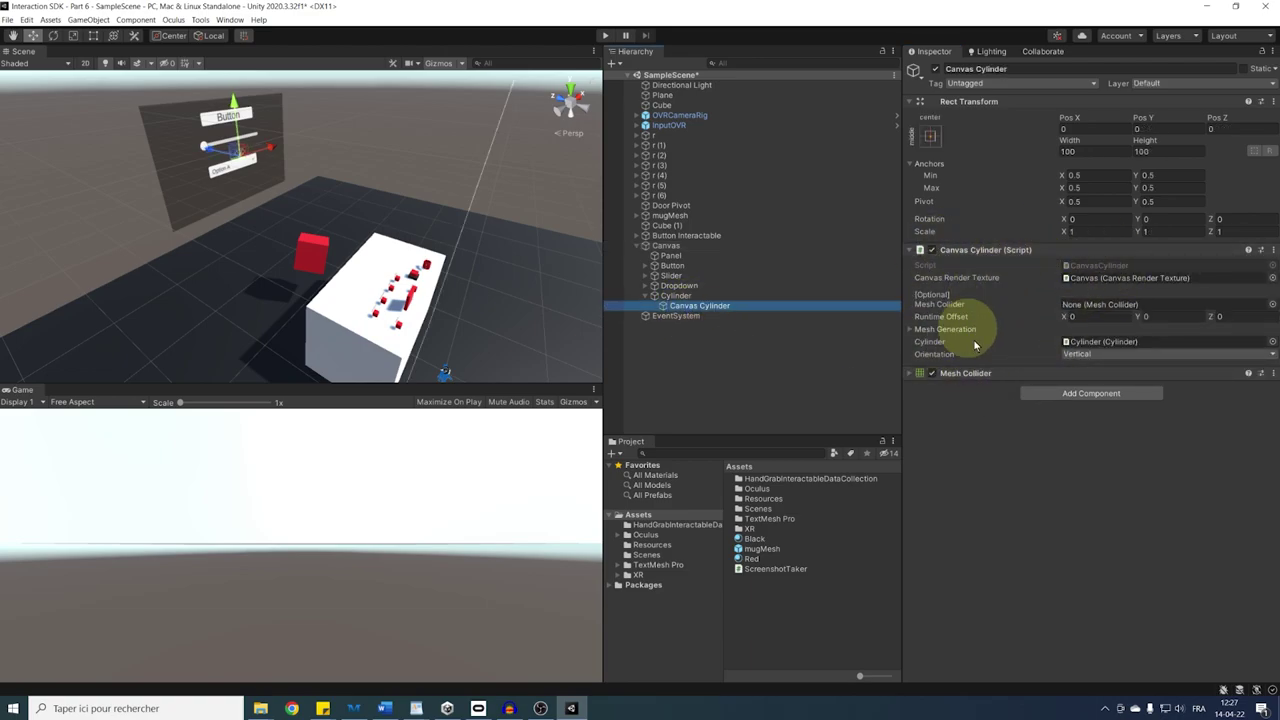
drag(957, 372, 992, 353)
drag(1080, 308, 1080, 308)
Assign the Cylinder object's Pointable Cylinder as the Surface of the Canvas's Ray Interactable.
alt+drag(344, 250, 352, 282)
middle_drag(438, 288, 397, 277)
alt+drag(317, 272, 376, 307)
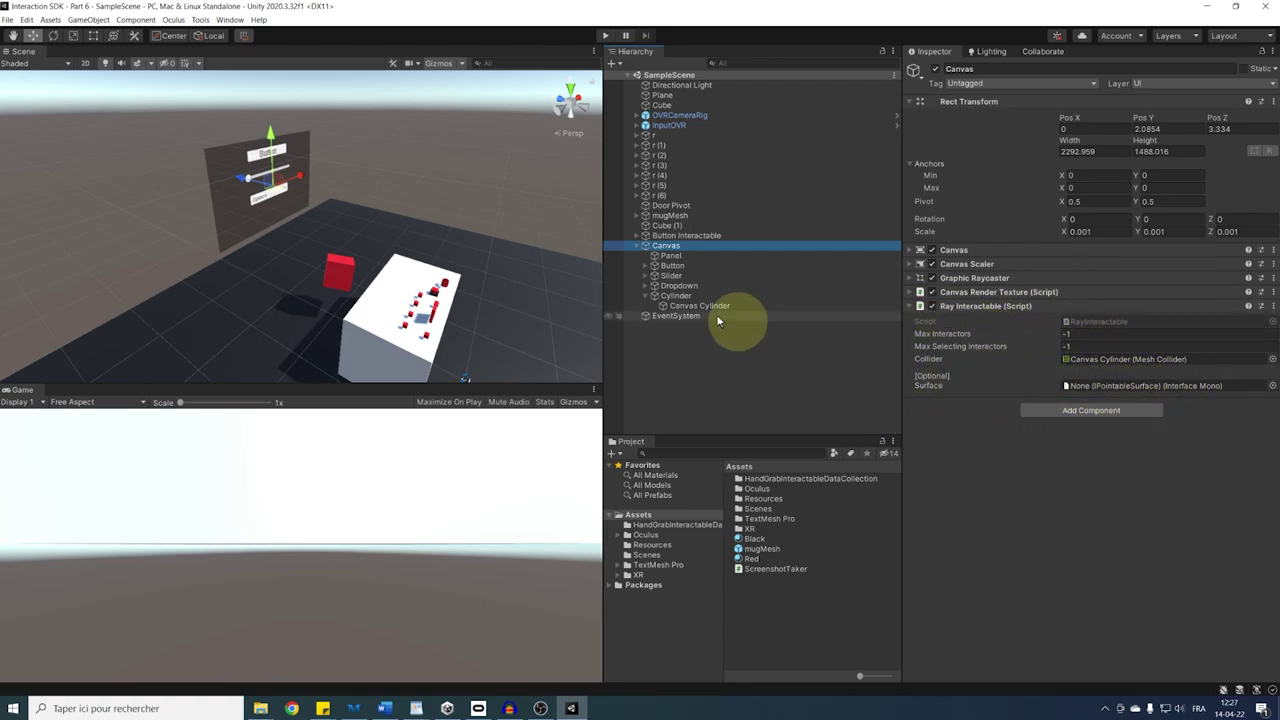
click(676, 296)
drag(893, 372, 1080, 393)
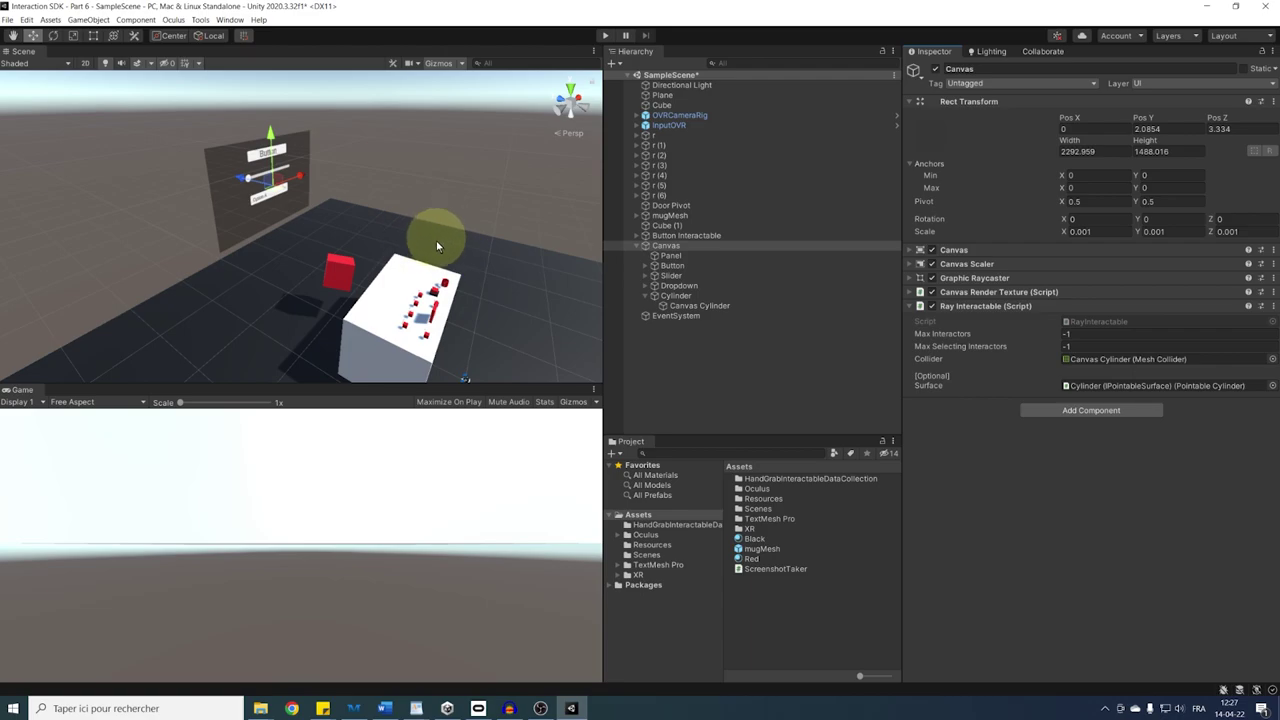
Add a Pointable Canvas component to the Canvas, with its Ray Interactable as the Pointable and its own Canvas component as the Canvas.
click(1062, 410)
text(pointa)
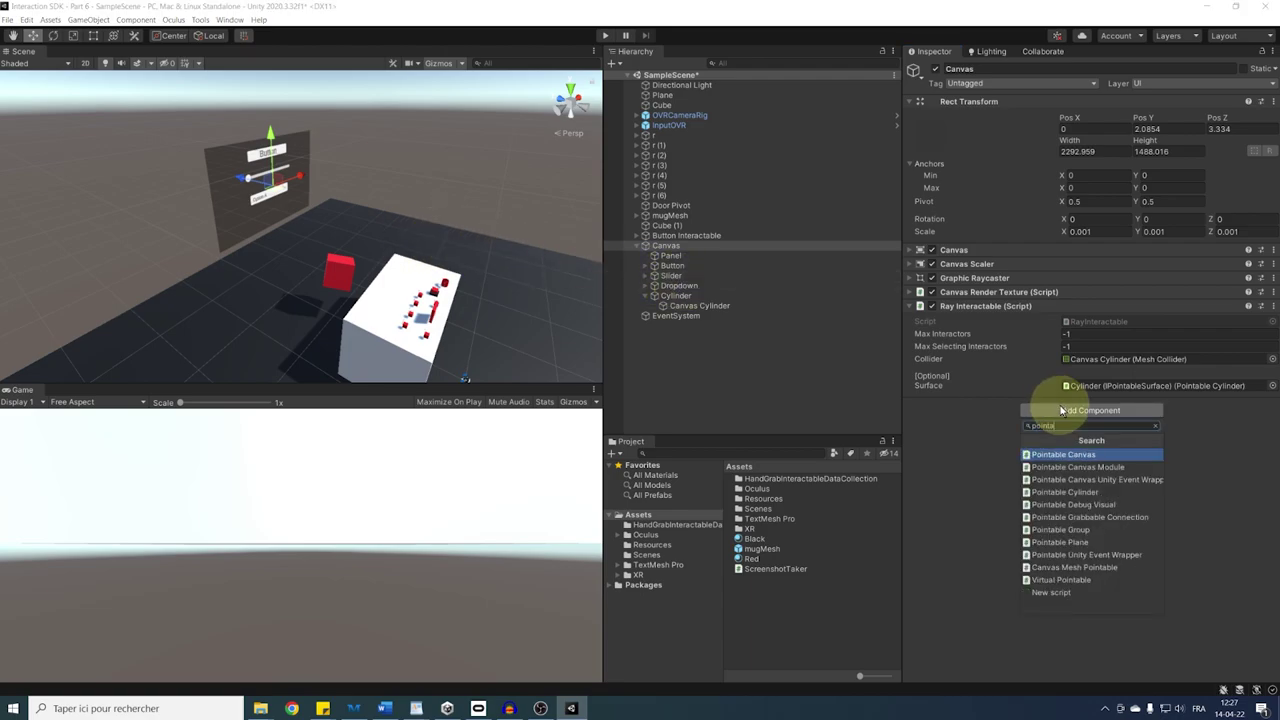
key(Return)
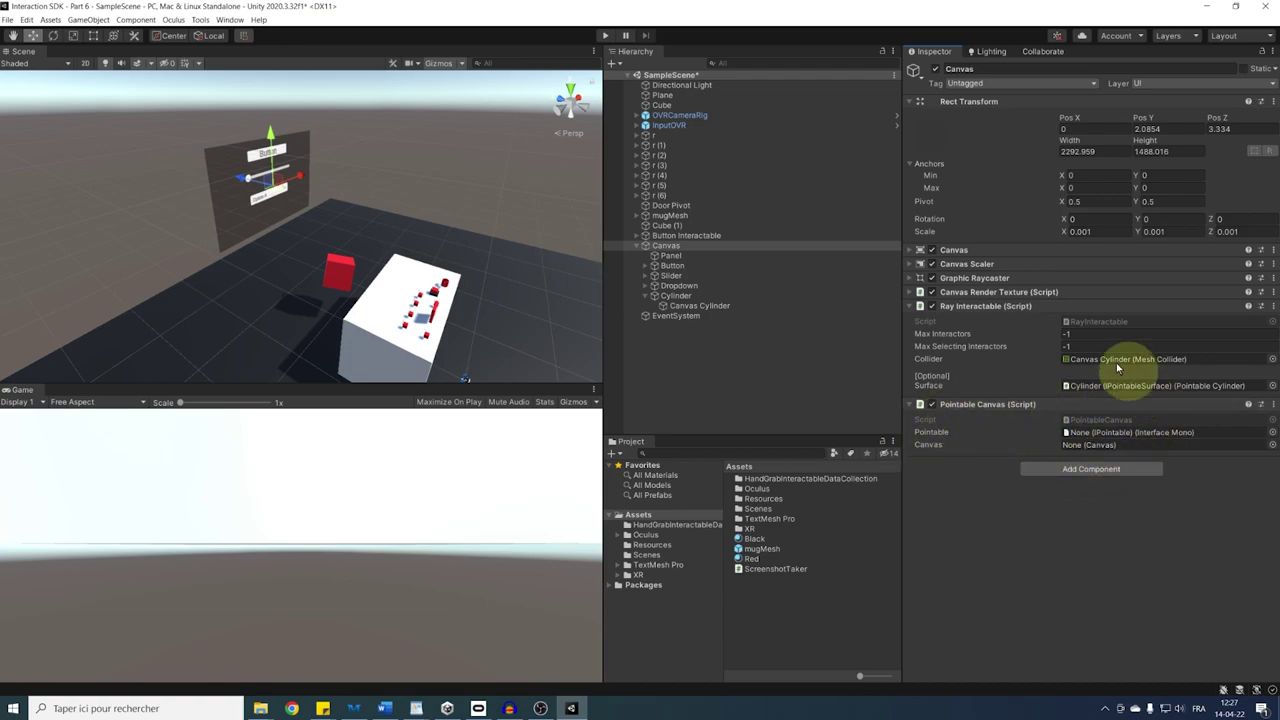
drag(988, 307, 1057, 368)
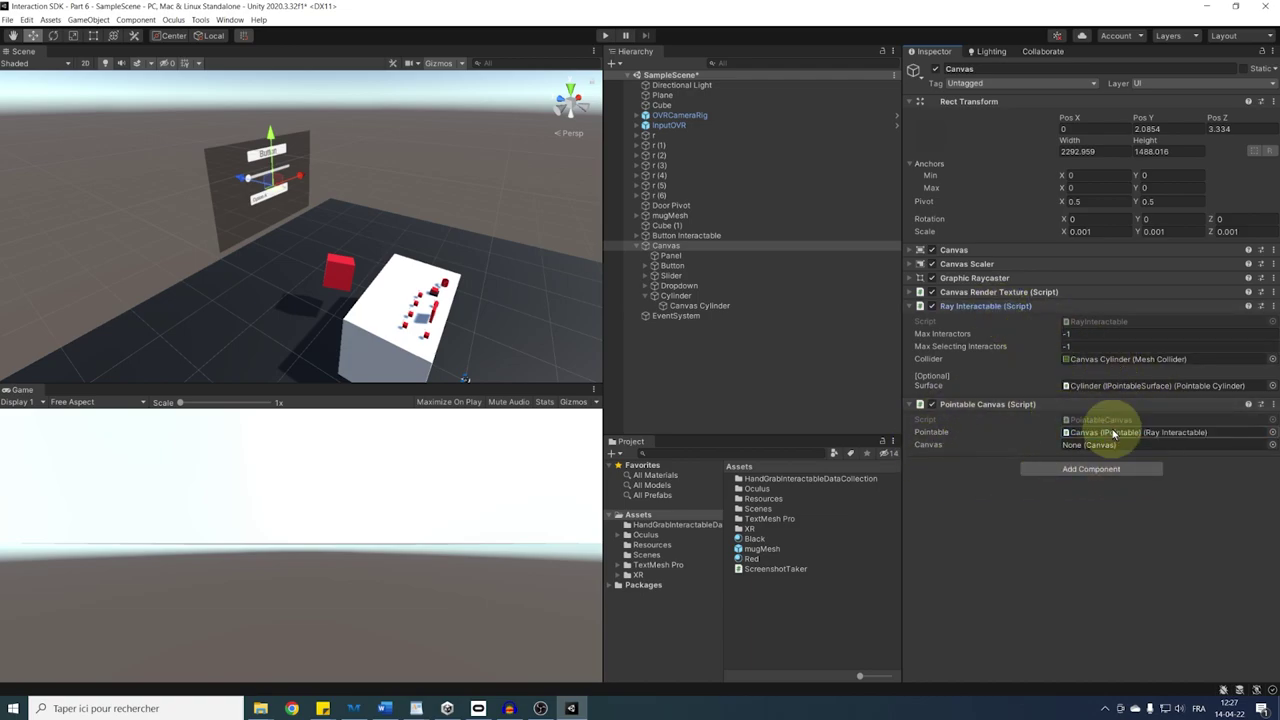
drag(955, 252, 1092, 424)
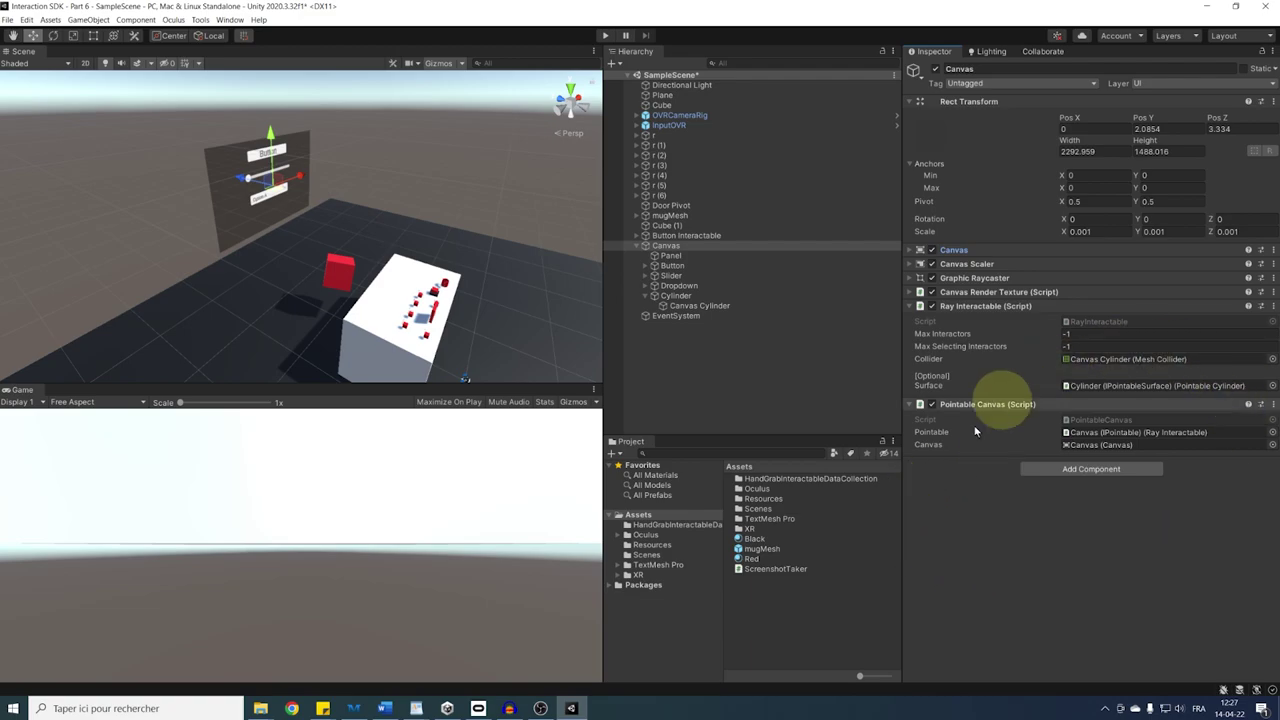
Enlarge the Scene view by shrinking the Game view below it.
scroll(360, 259, up, 3)
scroll(360, 259, down, 3)
mouse_move(286, 232)
alt+mouse_down()
mouse_move(463, 293)
mouse_move(243, 237)
mouse_move(287, 236)
alt+mouse_up()
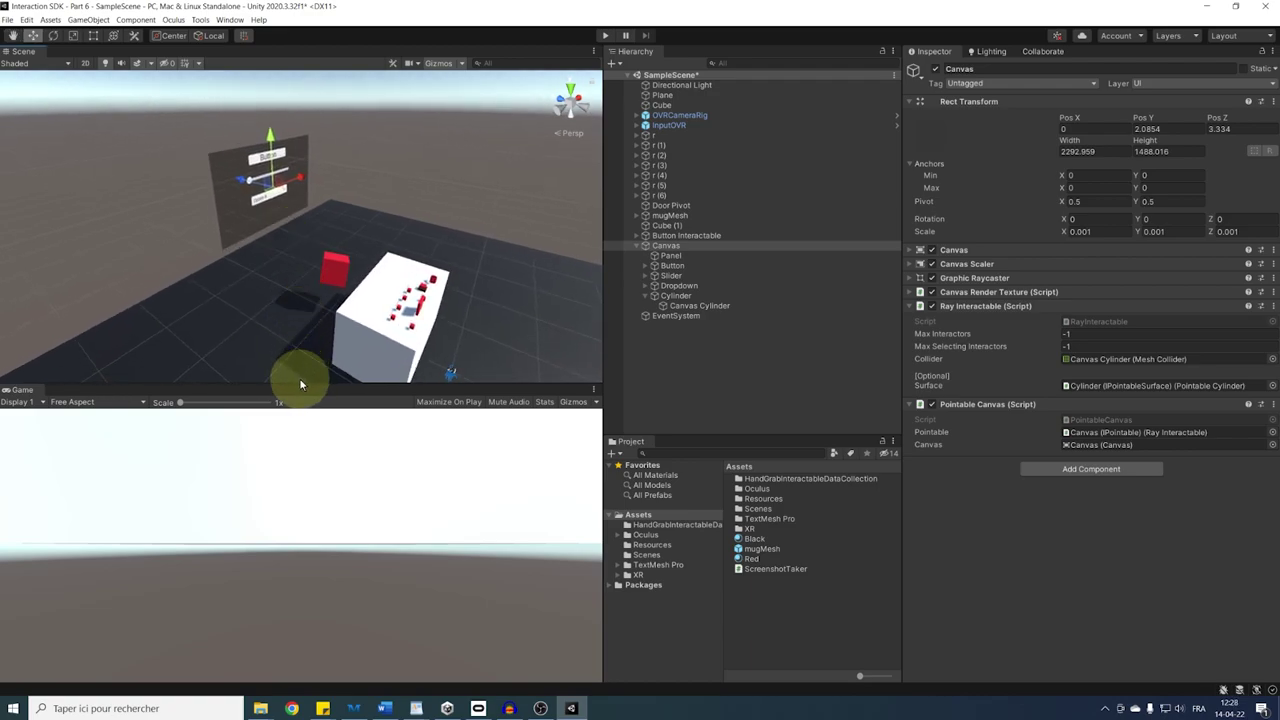
drag(296, 393, 300, 471)
alt+drag(357, 372, 419, 368)
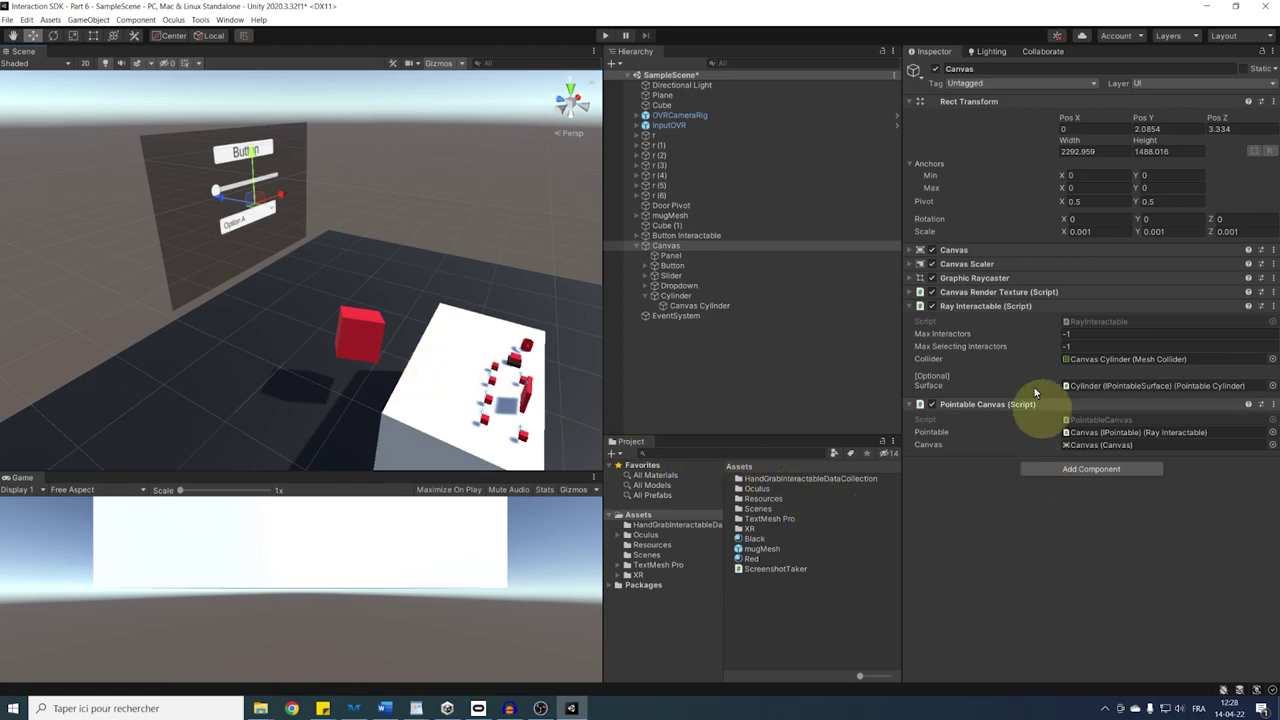
Add a Canvas Mesh Pointable component to the Canvas.
click(910, 306)
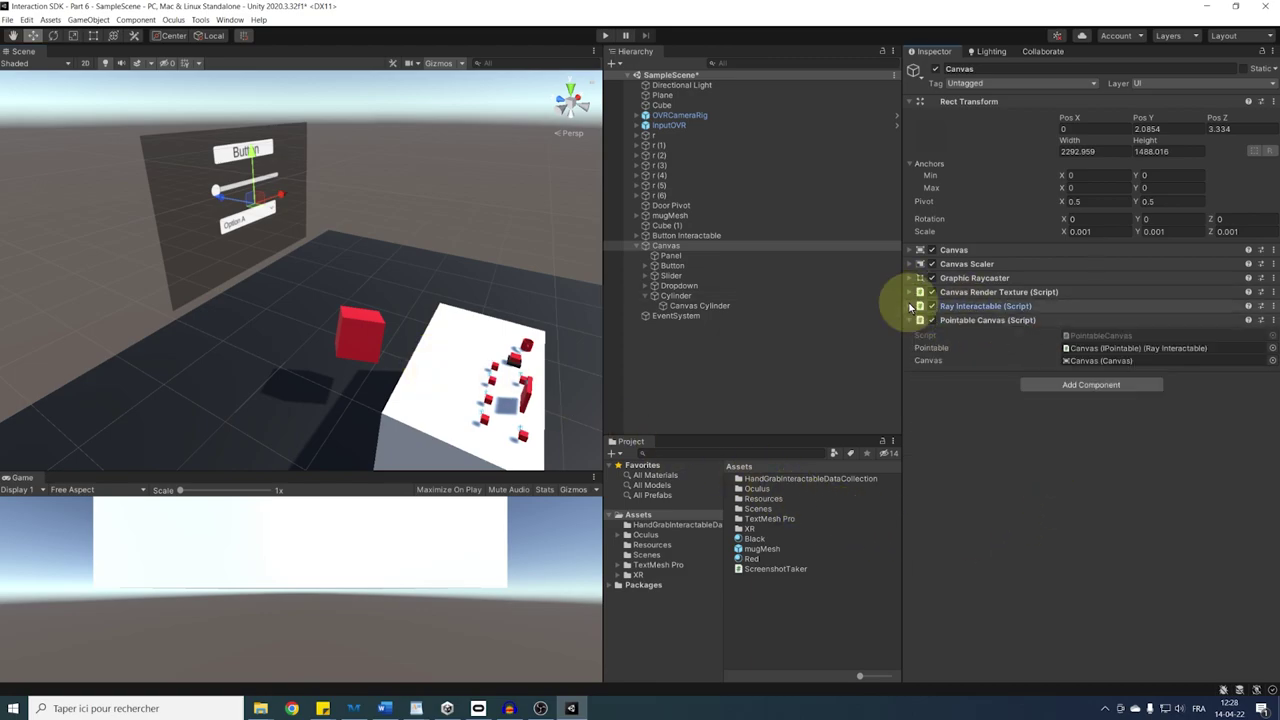
click(1040, 387)
text(m)
key(BackSpace)
text(canvas mesh)
key(Return)
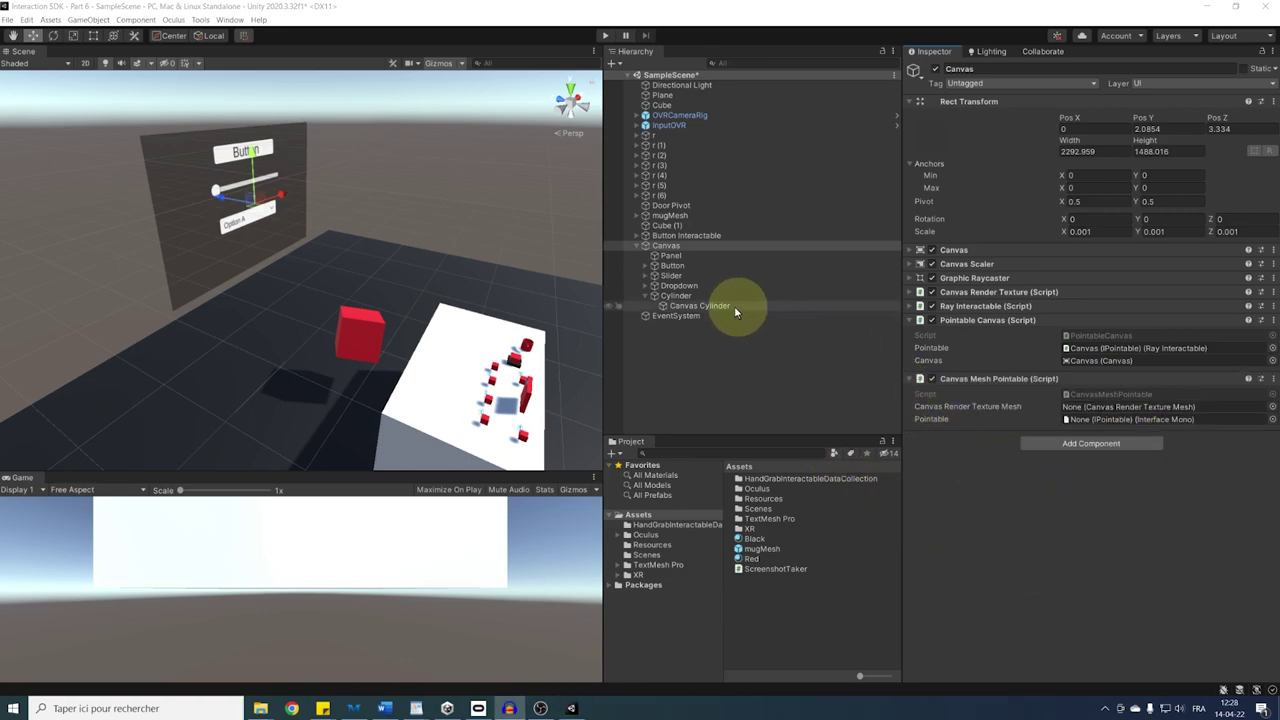
Assign the Canvas Cylinder and Ray Interactable to the Canvas Mesh Pointable, and make that component the Pointable Canvas's Pointable.
drag(704, 310, 1090, 418)
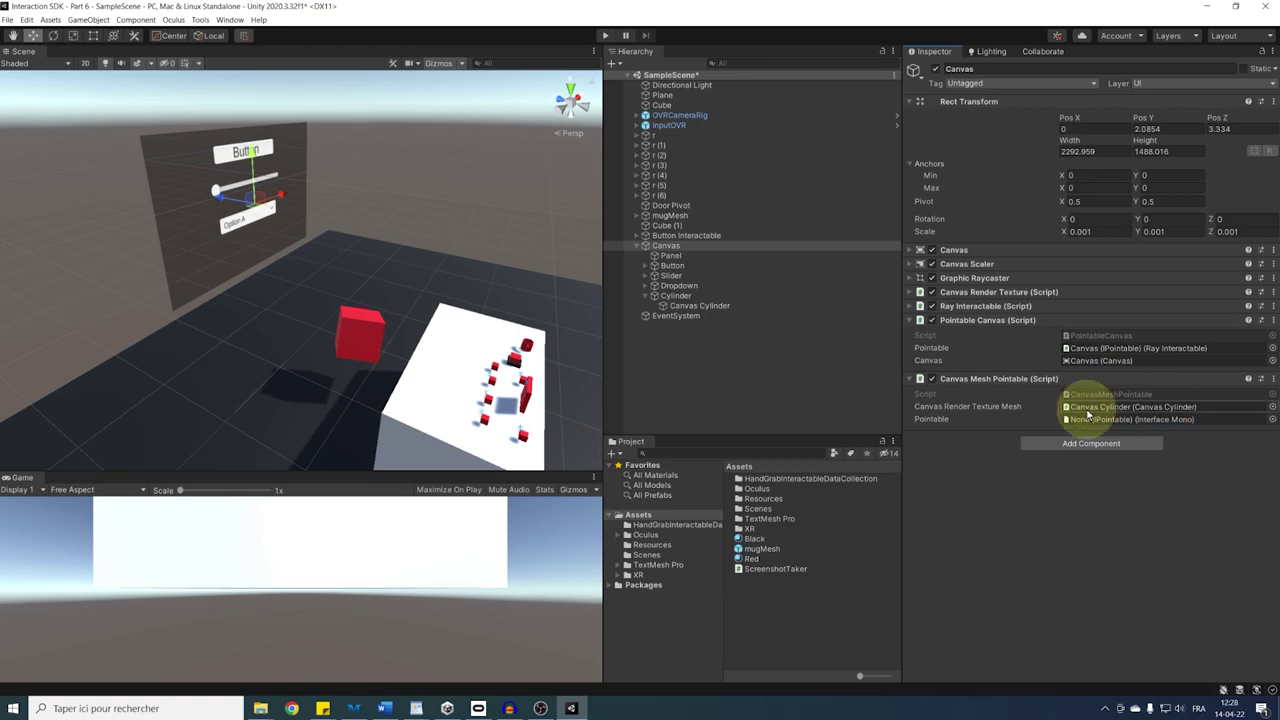
drag(1063, 347, 1081, 367)
drag(1101, 424, 1103, 422)
drag(980, 310, 1075, 347)
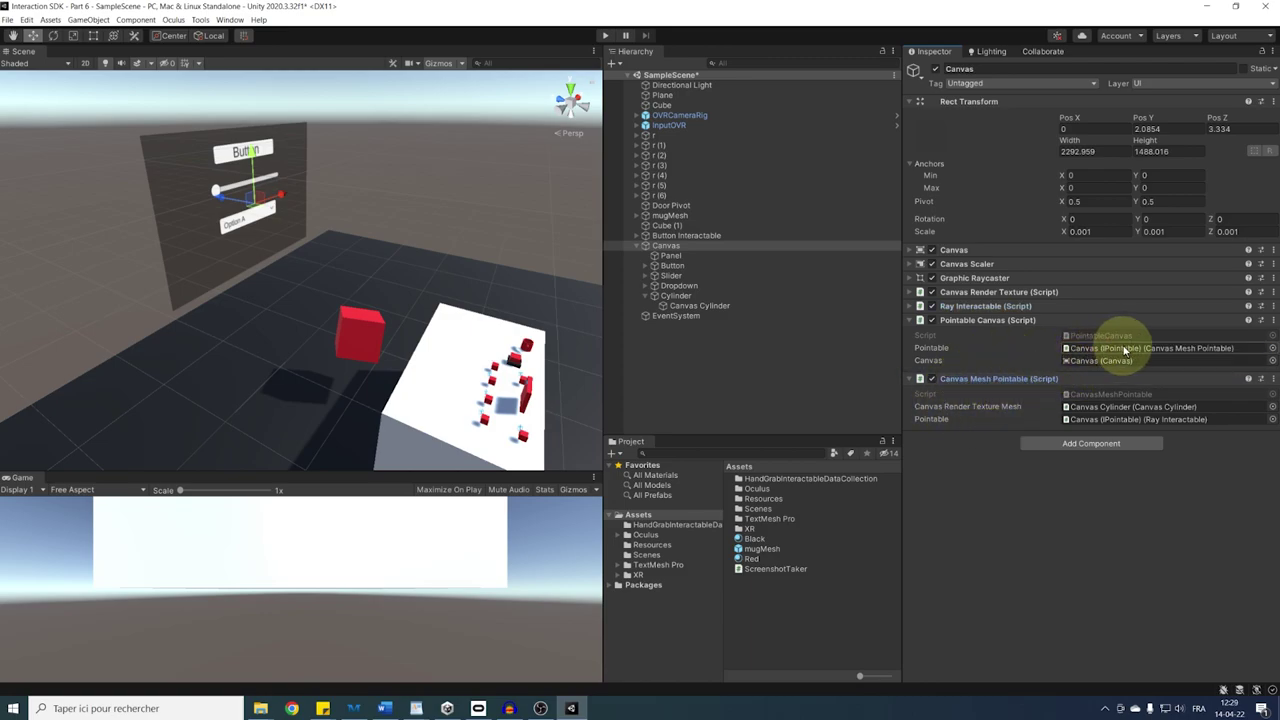
right_drag(385, 345, 400, 299)
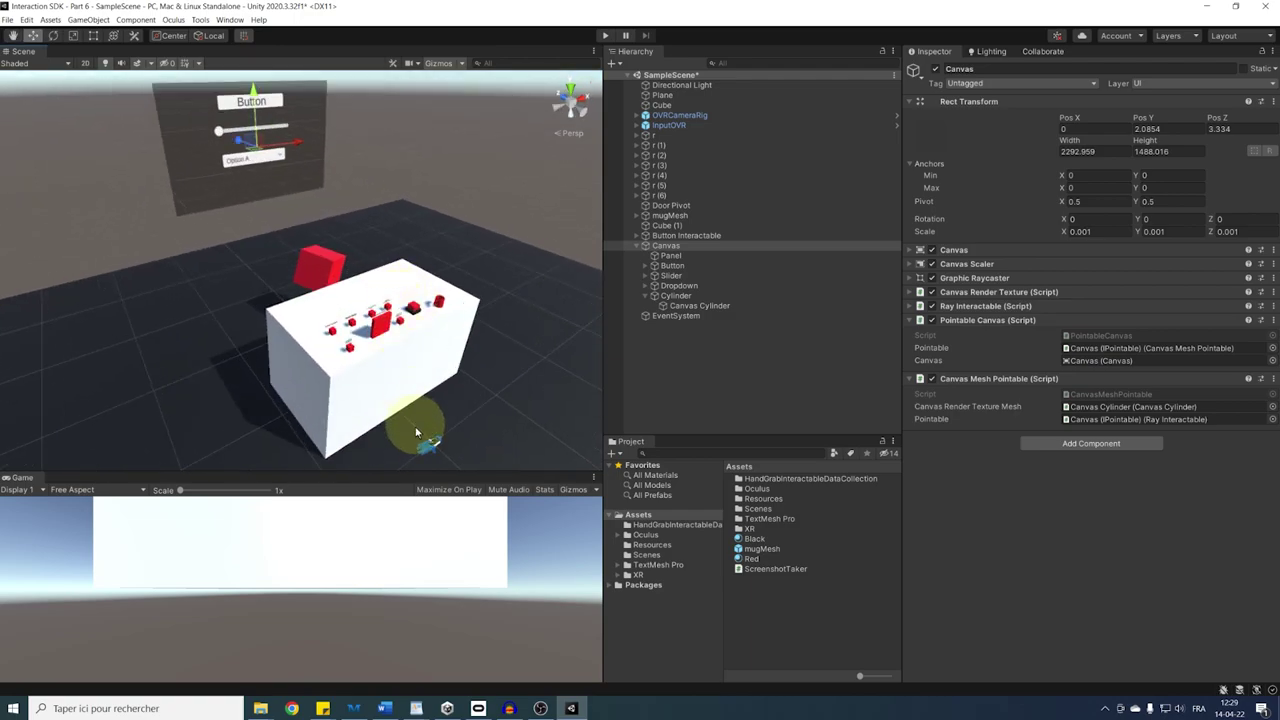
right_drag(458, 452, 437, 400)
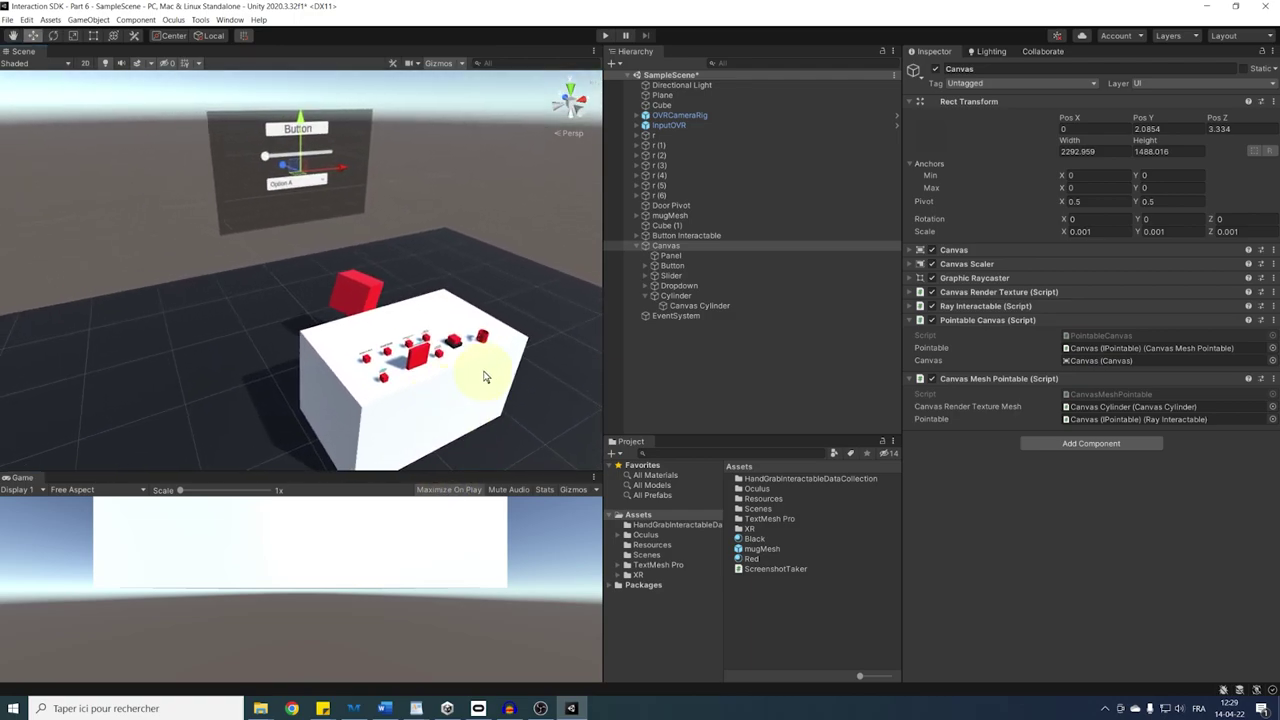
alt+drag(530, 319, 508, 296)
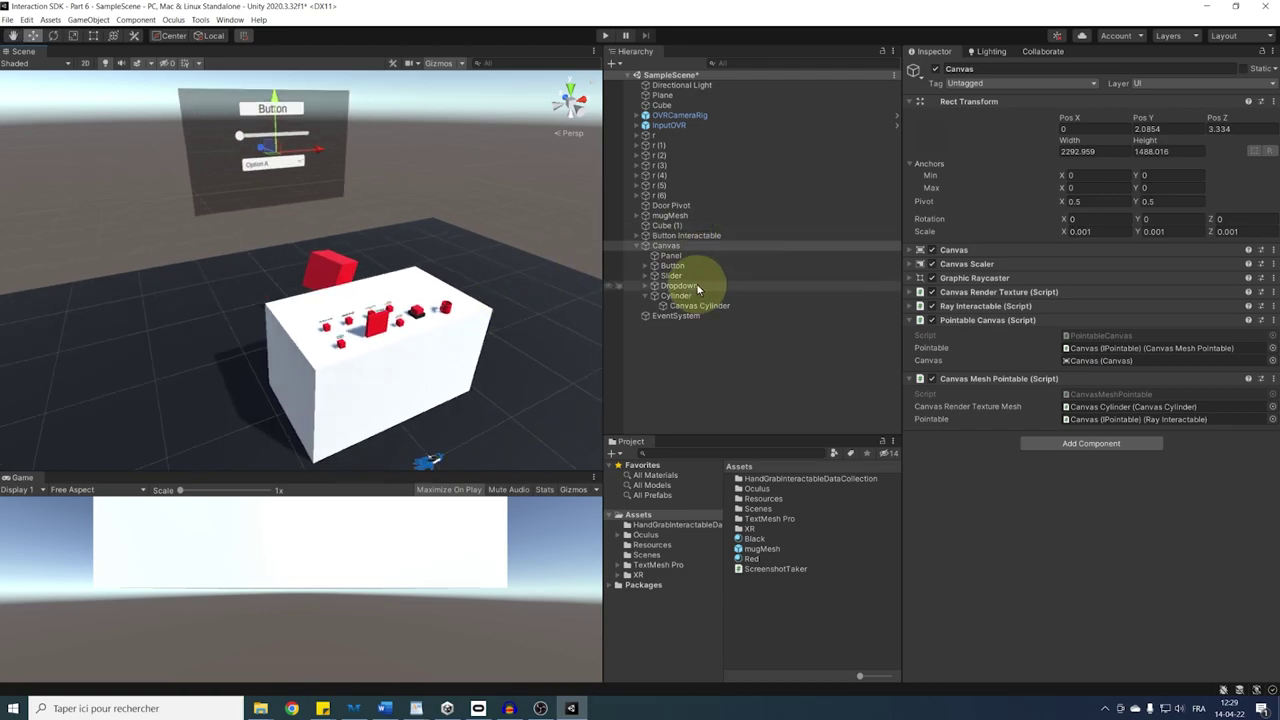
Replace the EventSystem's Standalone Input Module with a Pointable Canvas Module component.
click(676, 315)
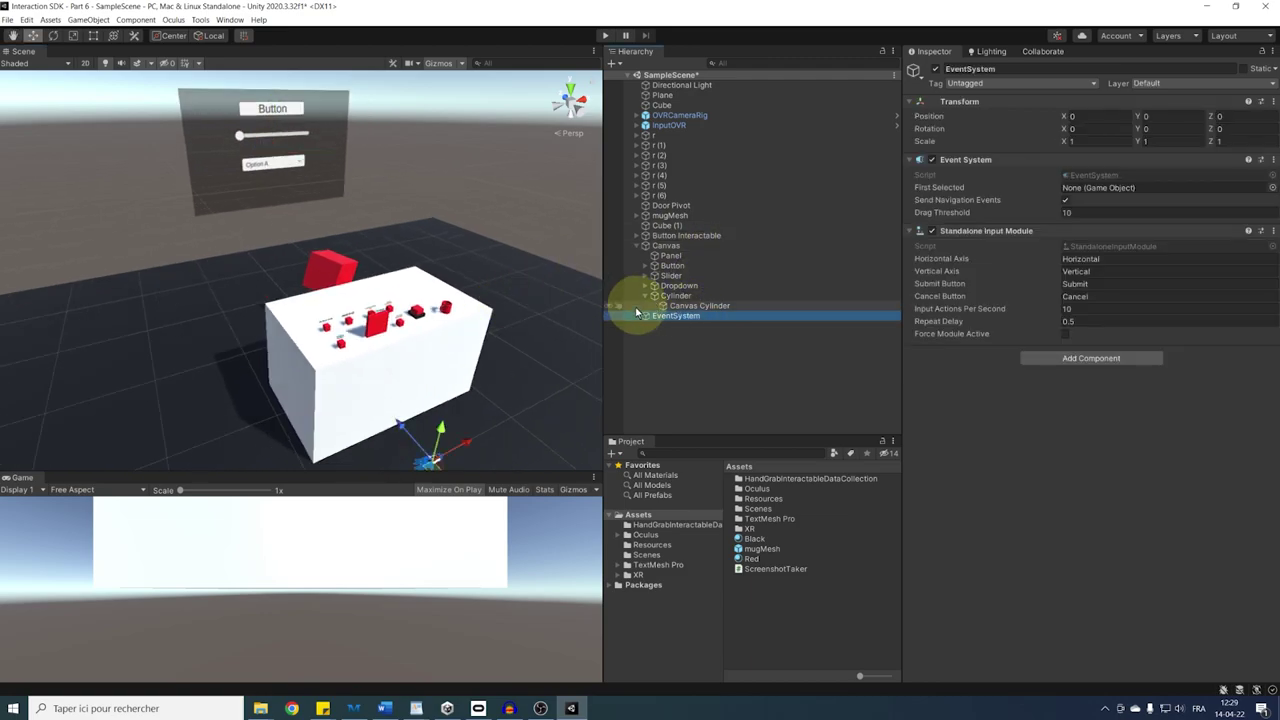
right_click(975, 240)
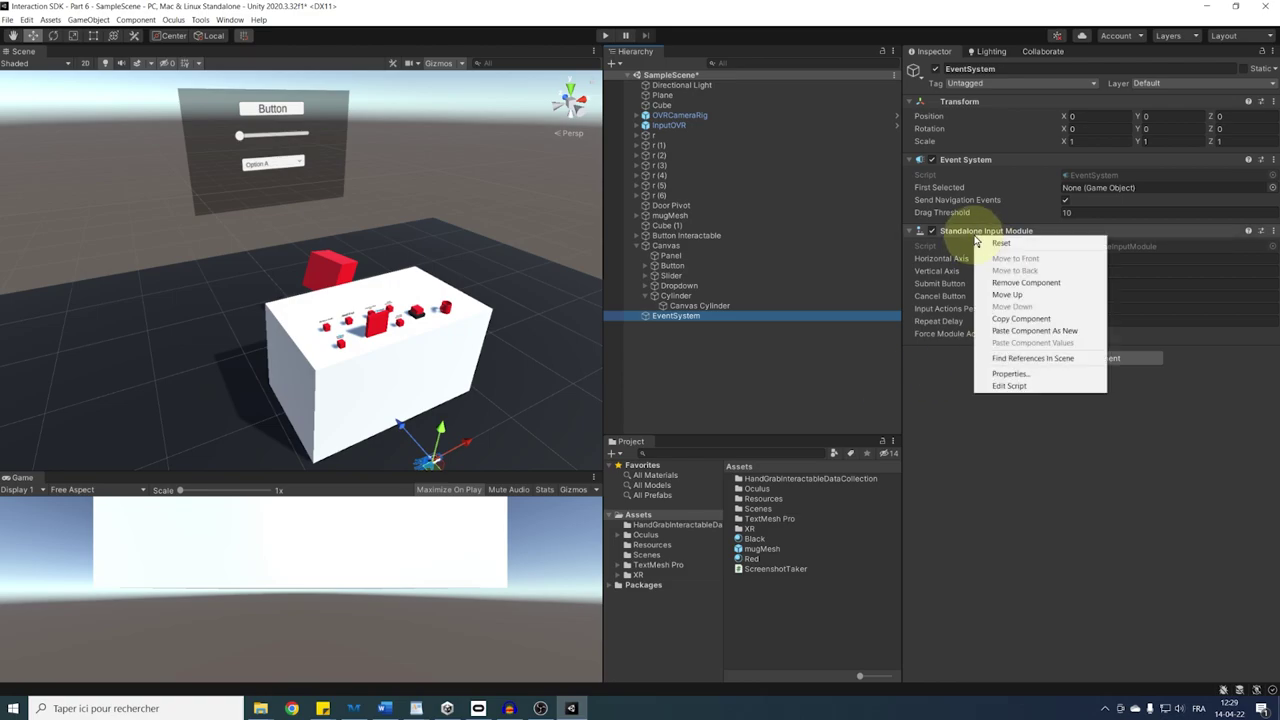
click(1012, 285)
click(1093, 253)
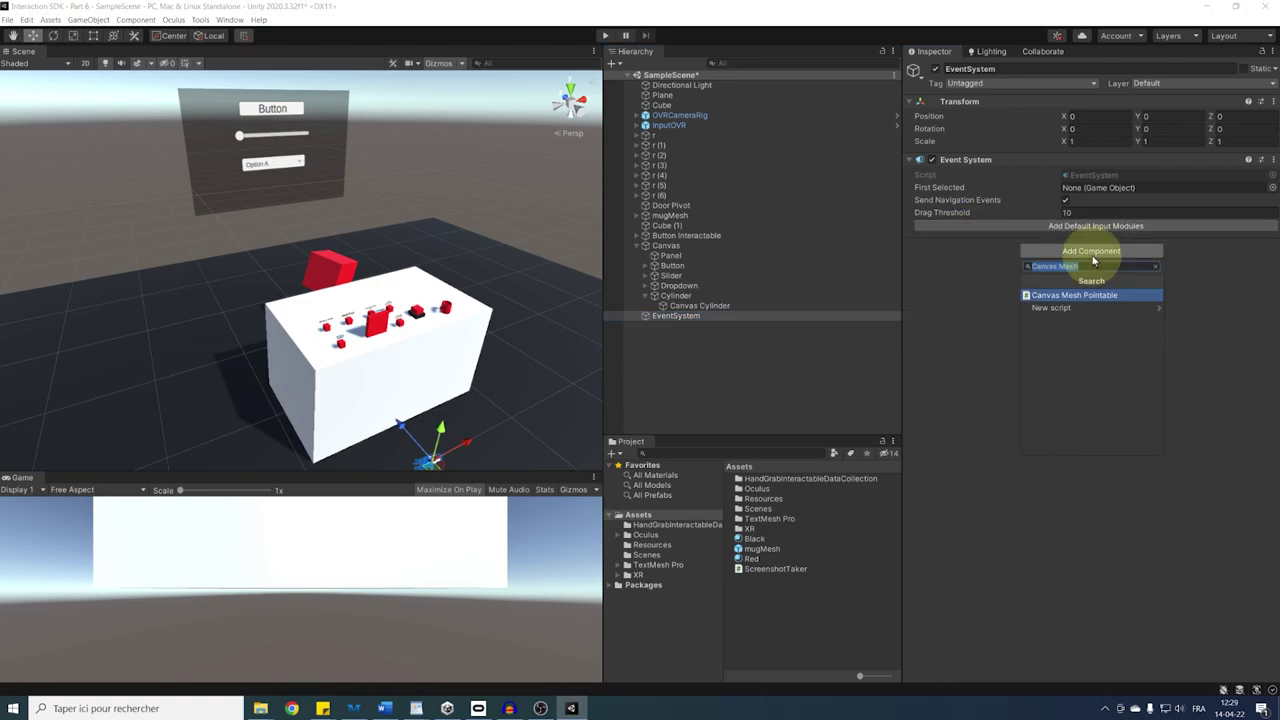
text(Pointable can)
key(Down)
key(Return)
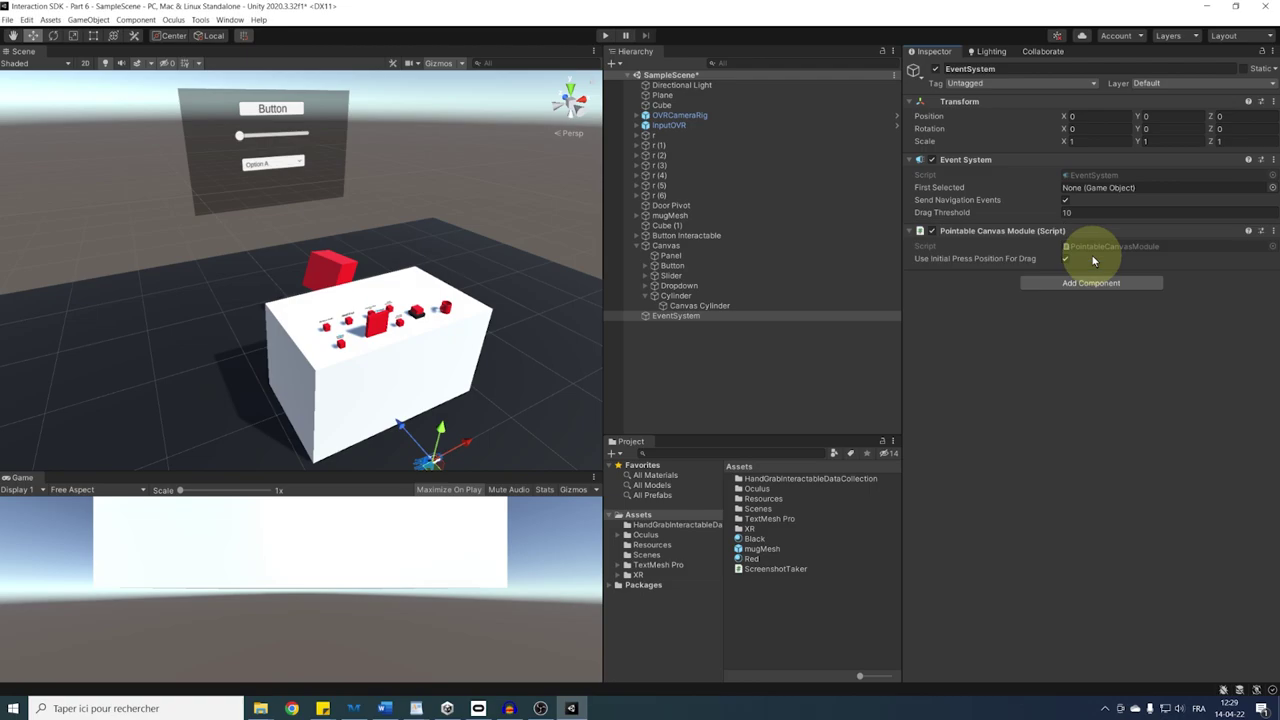
scroll(456, 222, up, 3)
right_drag(456, 222, 397, 238)
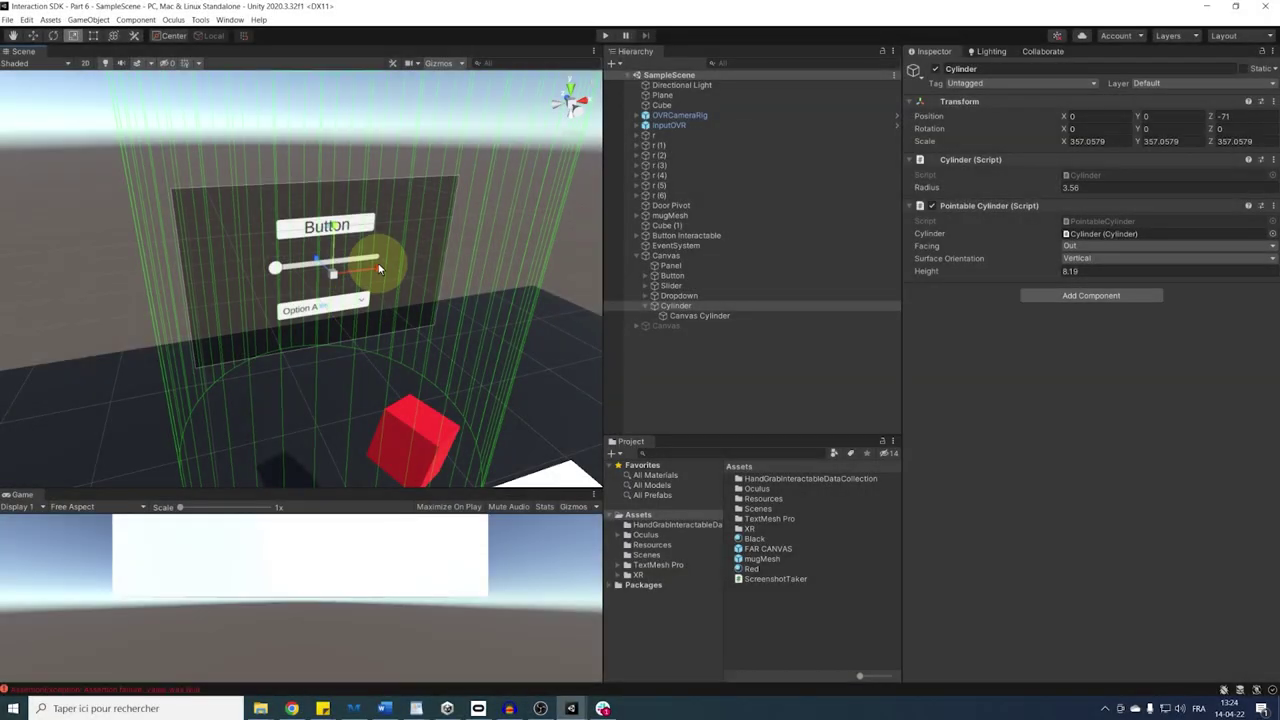
middle_drag(378, 265, 383, 256)
scroll(383, 256, up, 2)
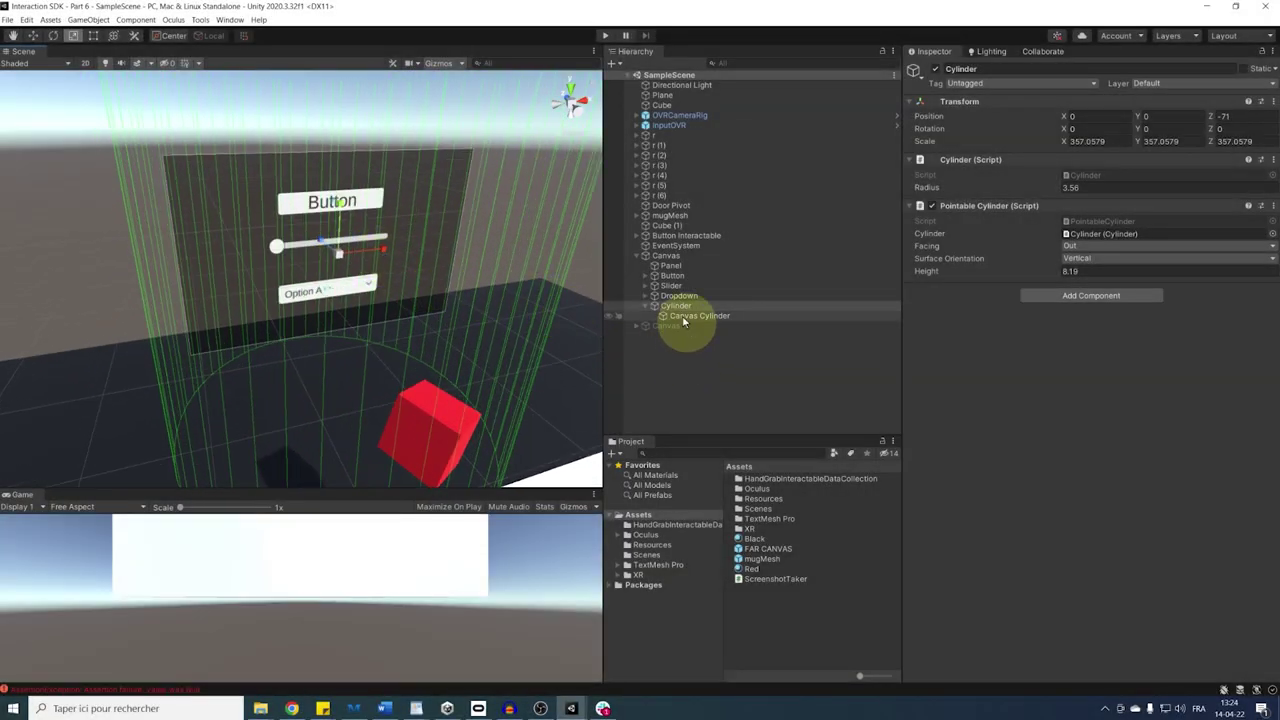
middle_drag(338, 282, 423, 331)
scroll(425, 333, up, 5)
scroll(450, 295, down, 5)
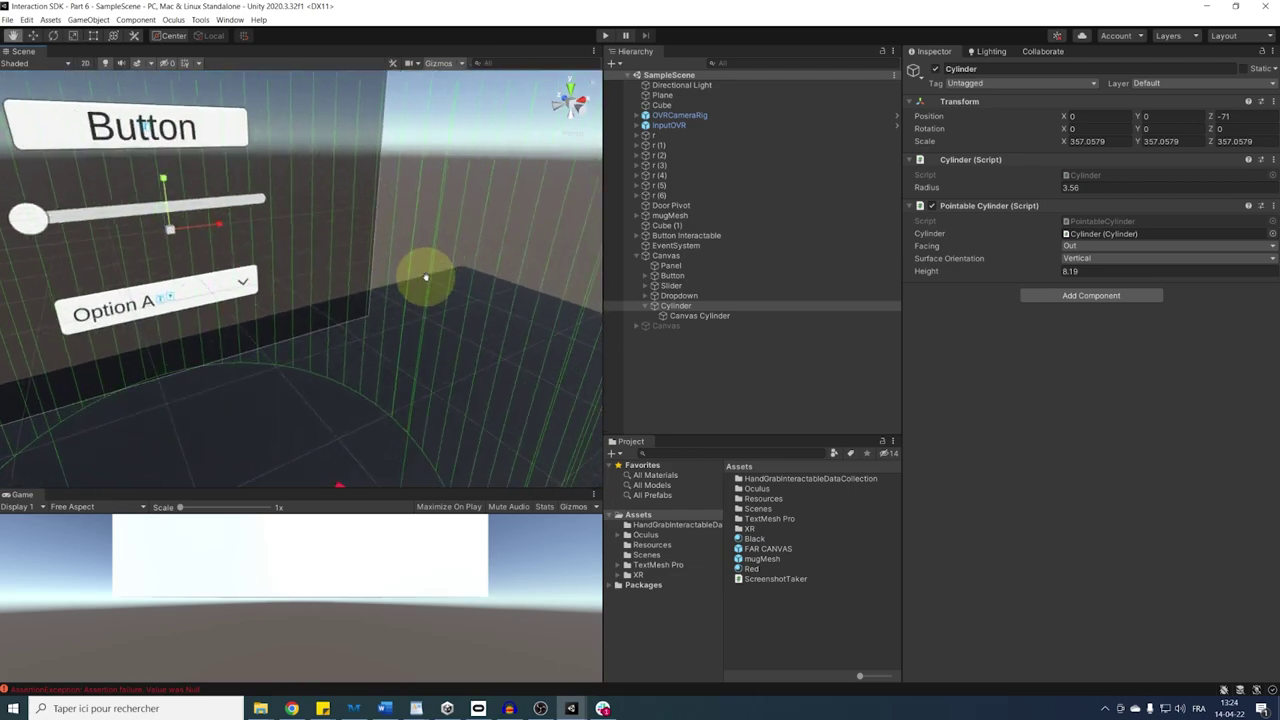
Scale the Canvas up uniformly to about 0.0026.
click(666, 255)
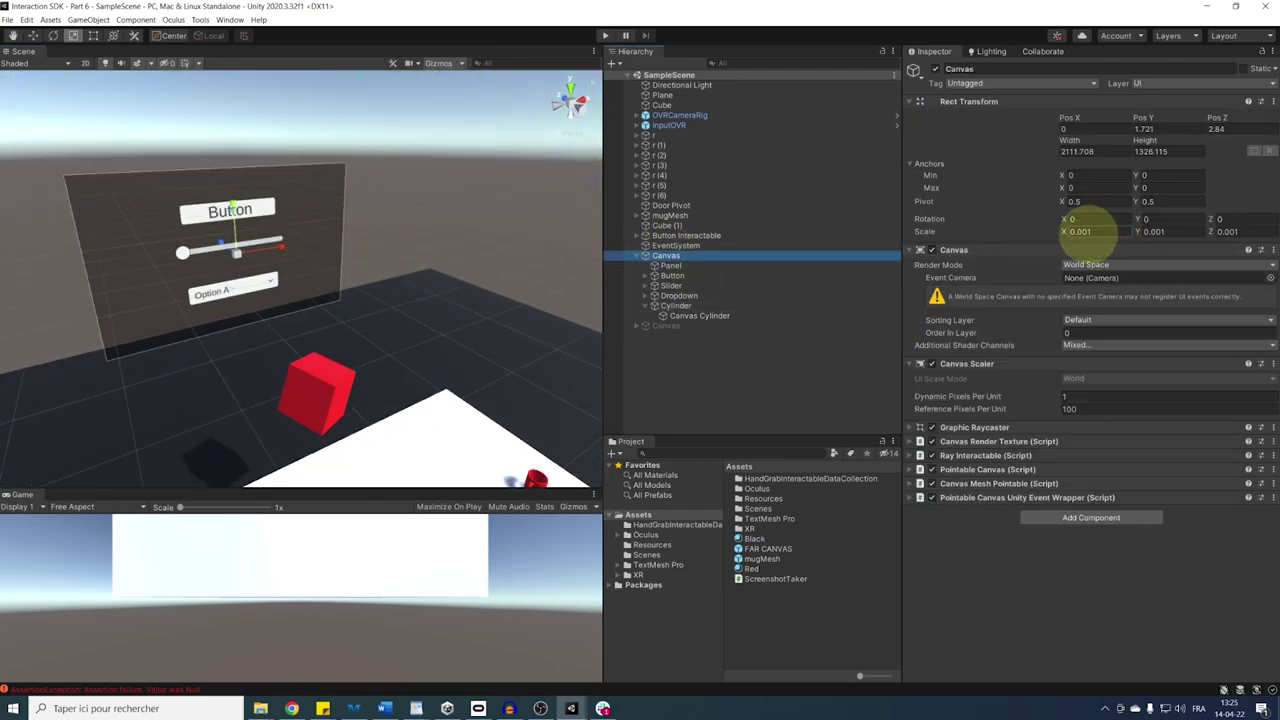
right_drag(420, 273, 337, 275)
scroll(337, 275, up, 3)
right_drag(402, 318, 381, 279)
scroll(412, 295, down, 1)
drag(331, 270, 428, 261)
scroll(428, 261, down, 4)
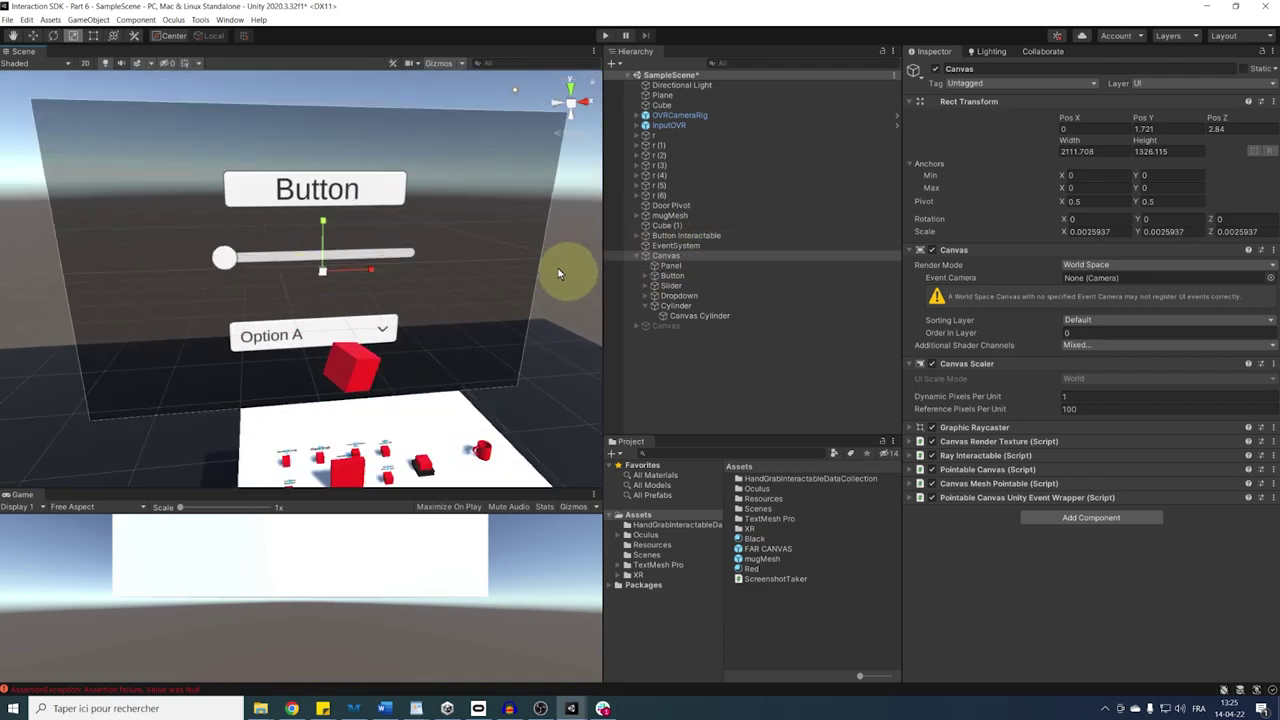
Resize the Canvas rectangle to about 1074 wide and 580 high, keeping it centred.
key(t)
alt+drag(57, 280, 195, 300)
alt+drag(370, 100, 371, 205)
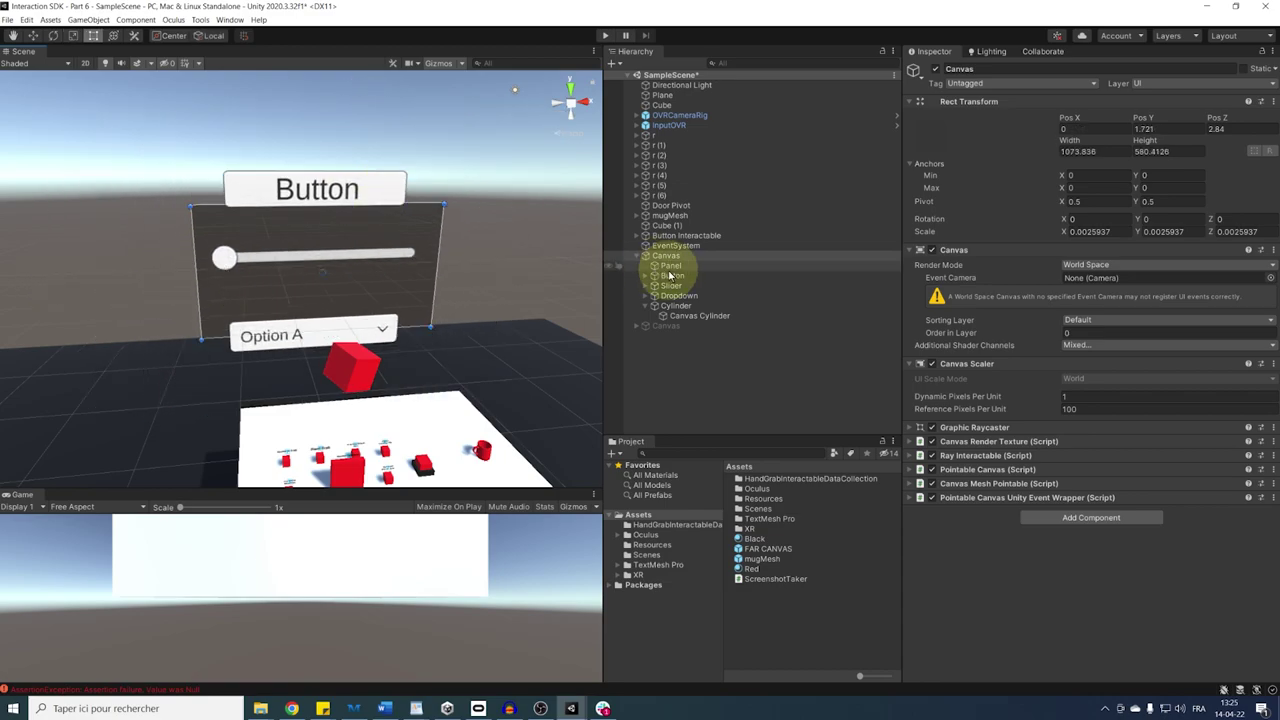
Scale the Button, Slider and Dropdown down together so they fit inside the smaller canvas panel.
click(672, 275)
shift+click(678, 296)
key(r)
drag(317, 264, 297, 280)
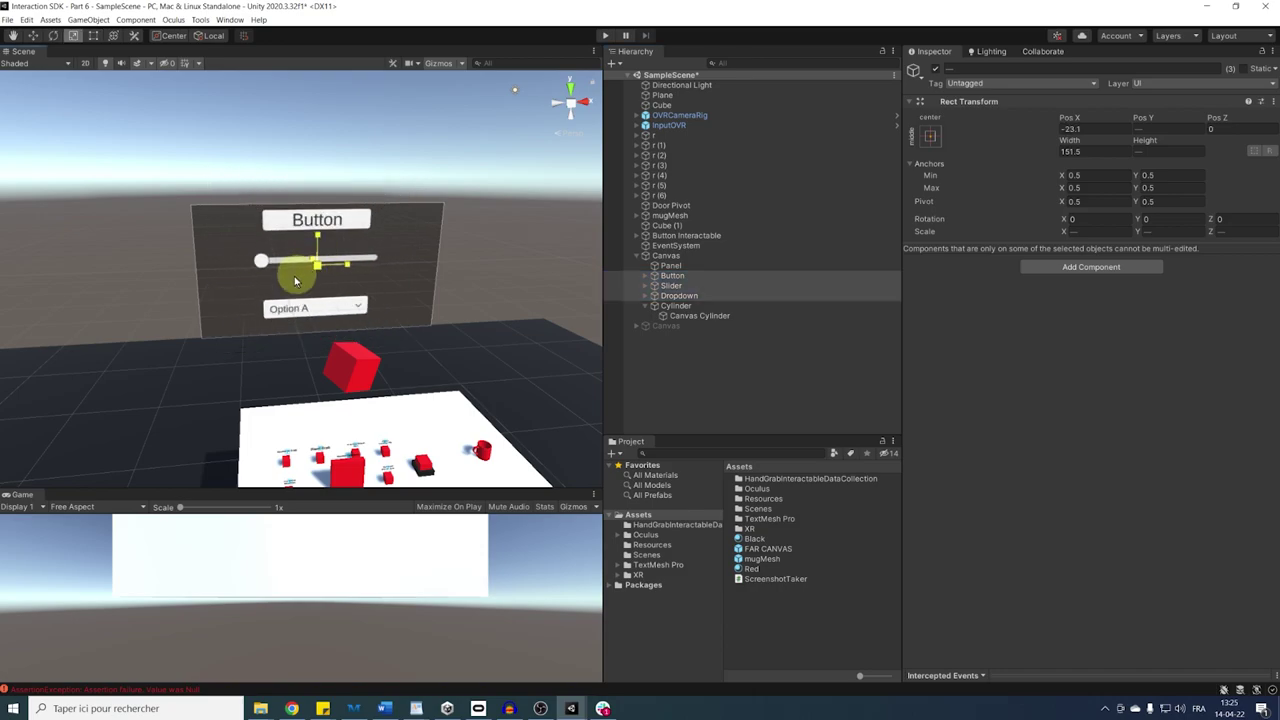
click(583, 88)
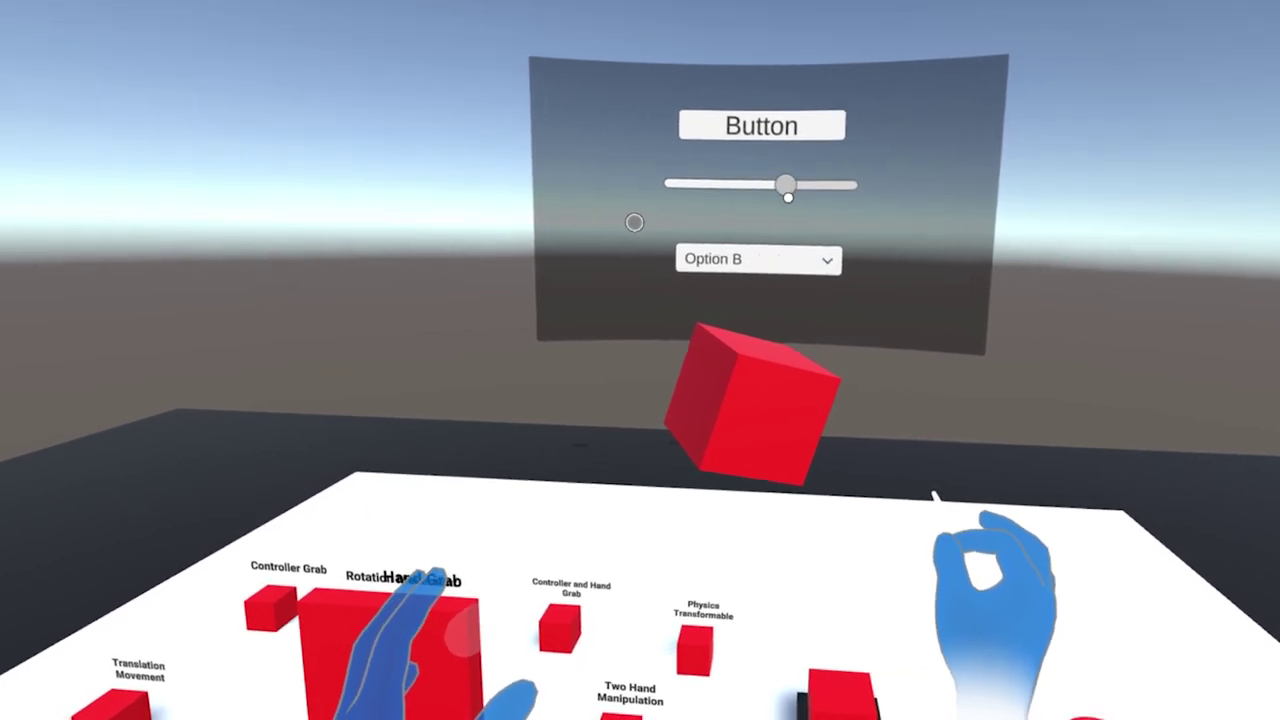
Test the curved canvas's dropdown with hand rays in the running scene by choosing Option C.
click(760, 225)
click(760, 203)
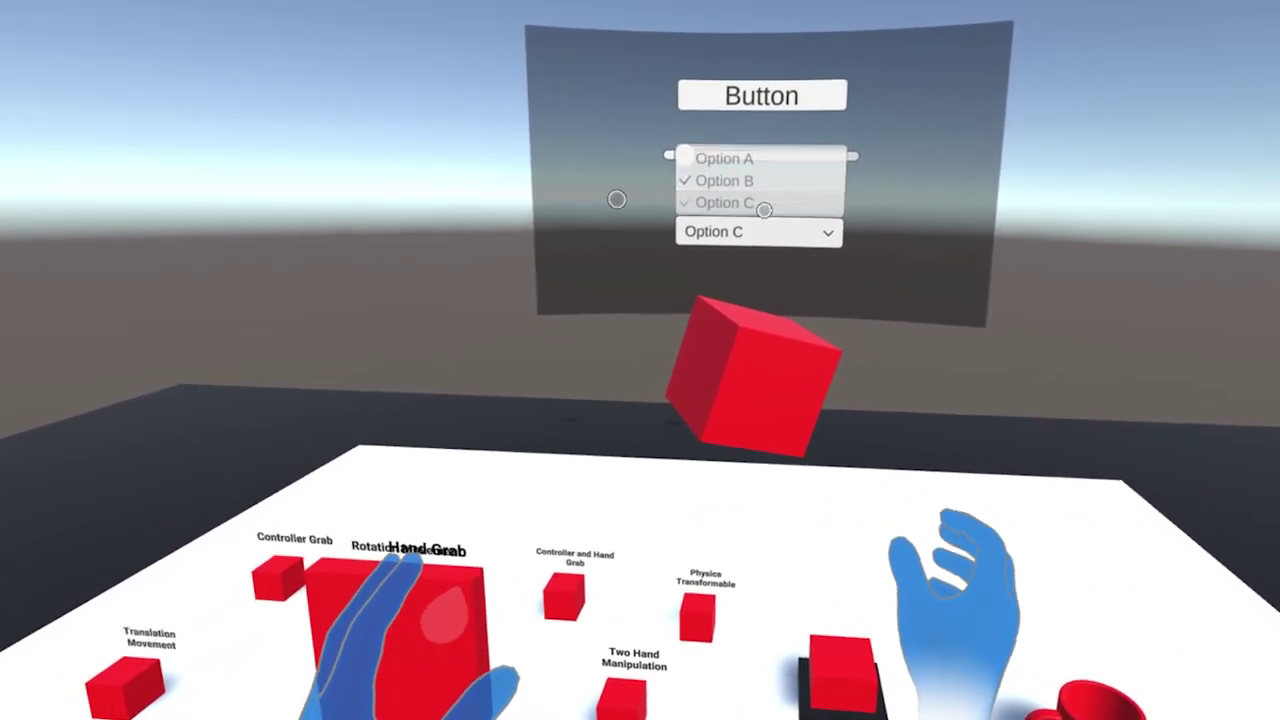
click(760, 228)
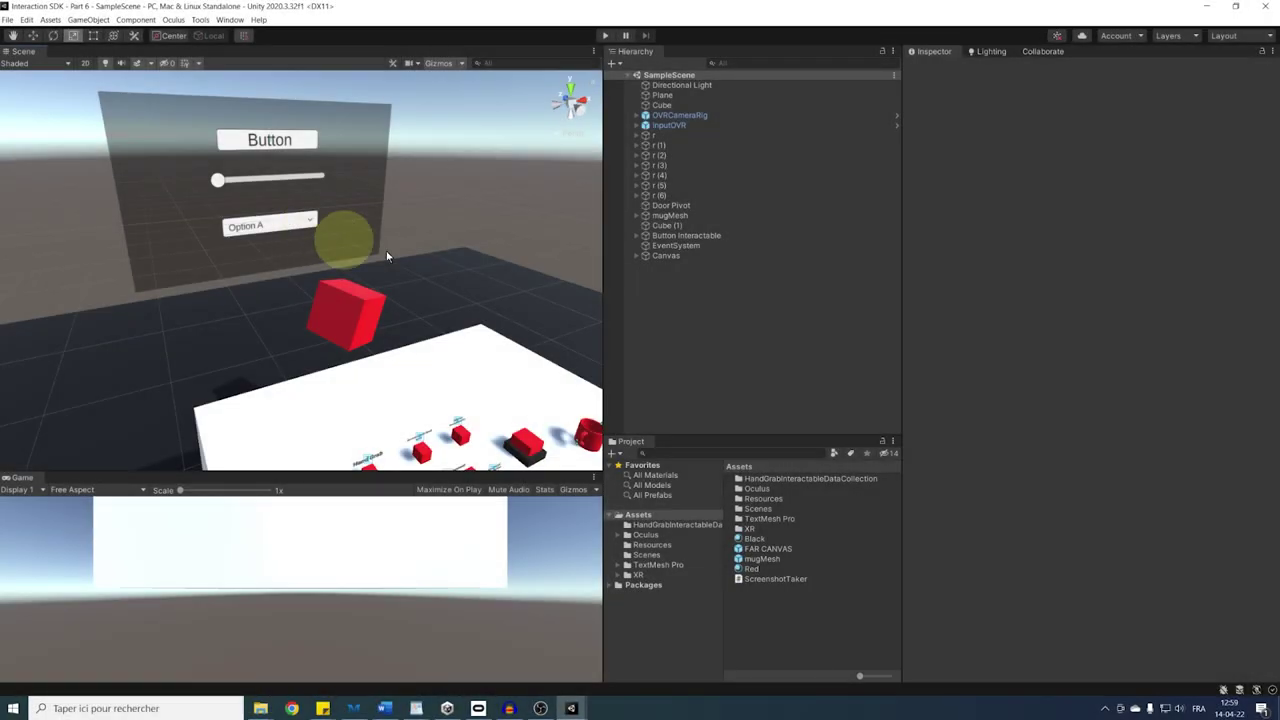
Add a Pointable Canvas Unity Event Wrapper component to the Canvas.
scroll(378, 293, down, 4)
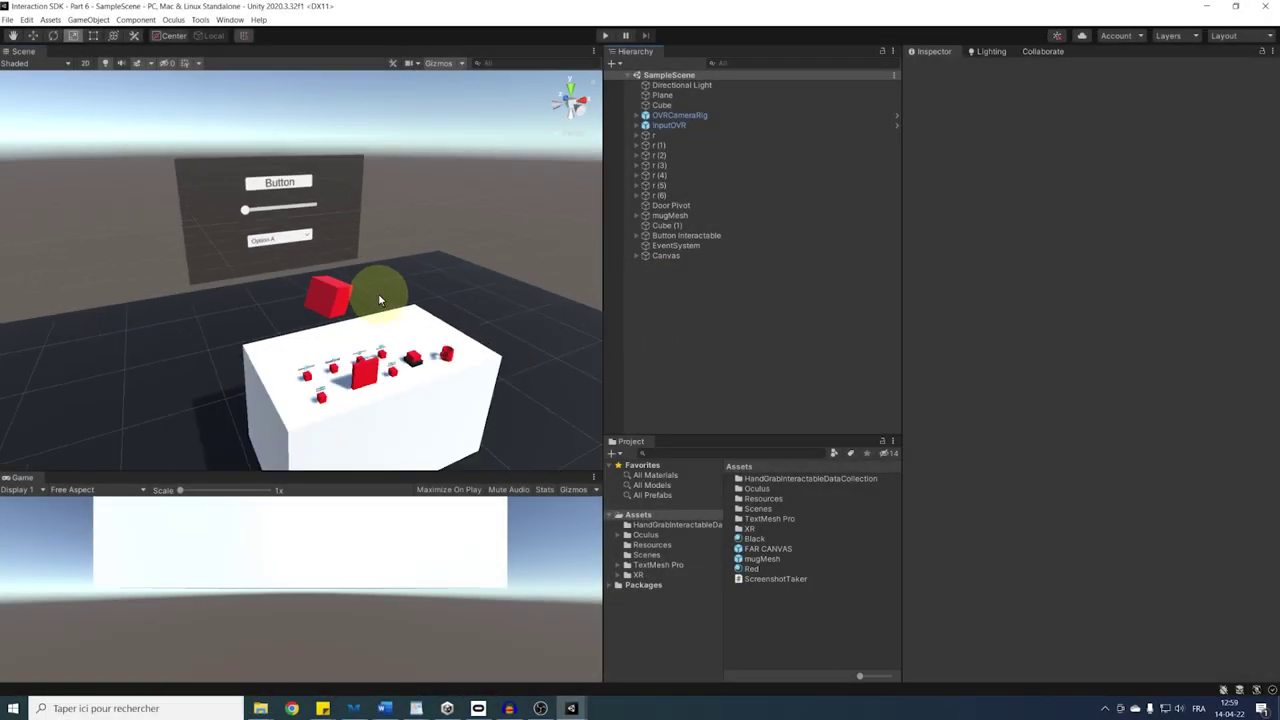
click(666, 255)
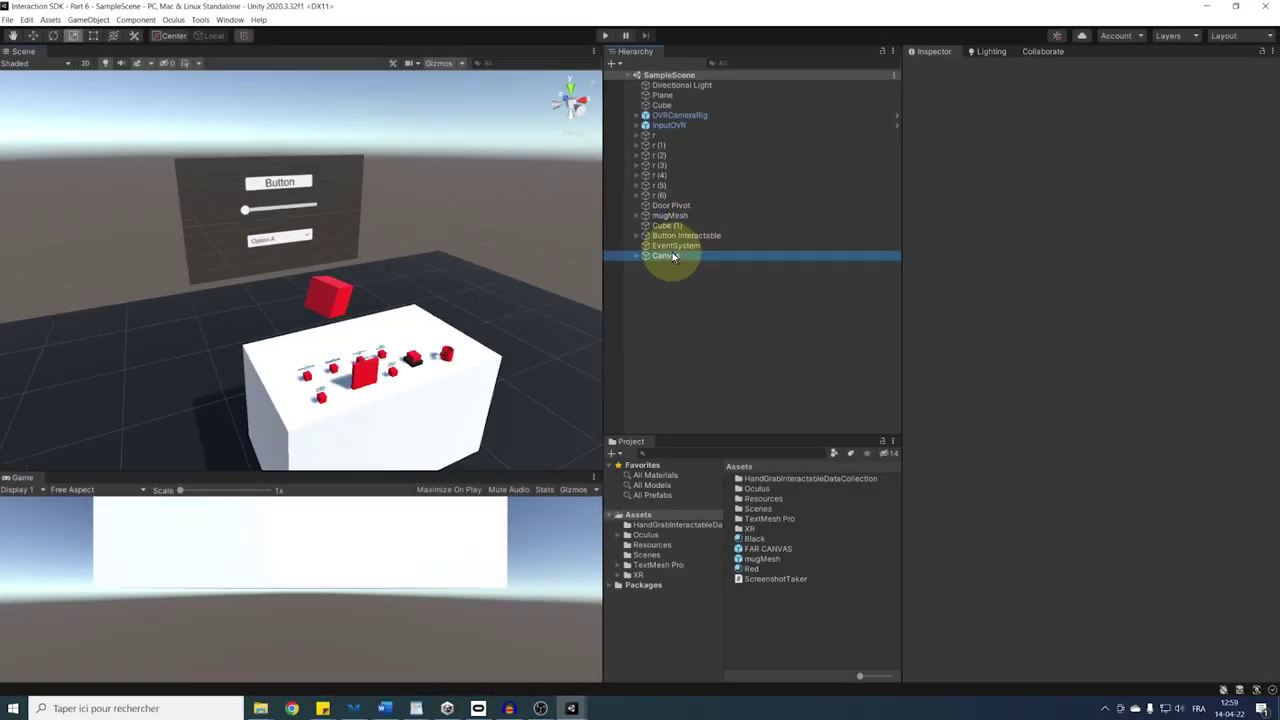
click(916, 291)
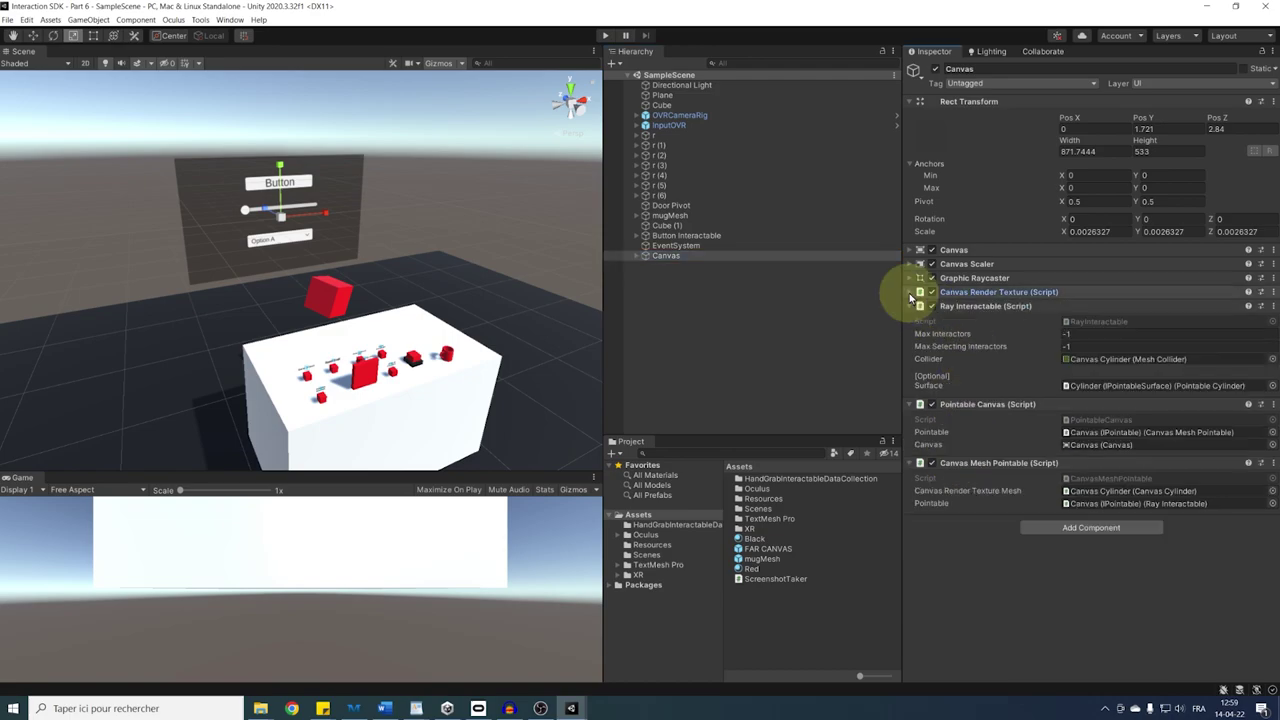
click(1062, 528)
text(Pointable)
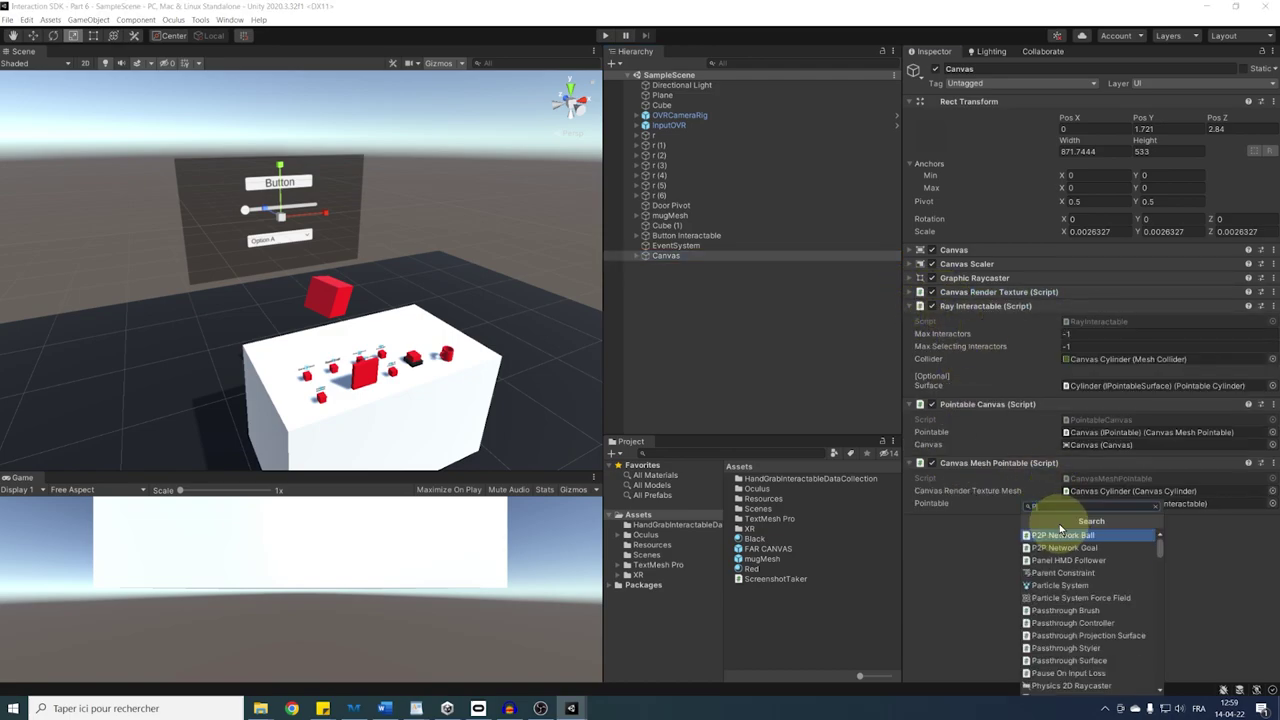
key(Down)
key(Down)
key(Return)
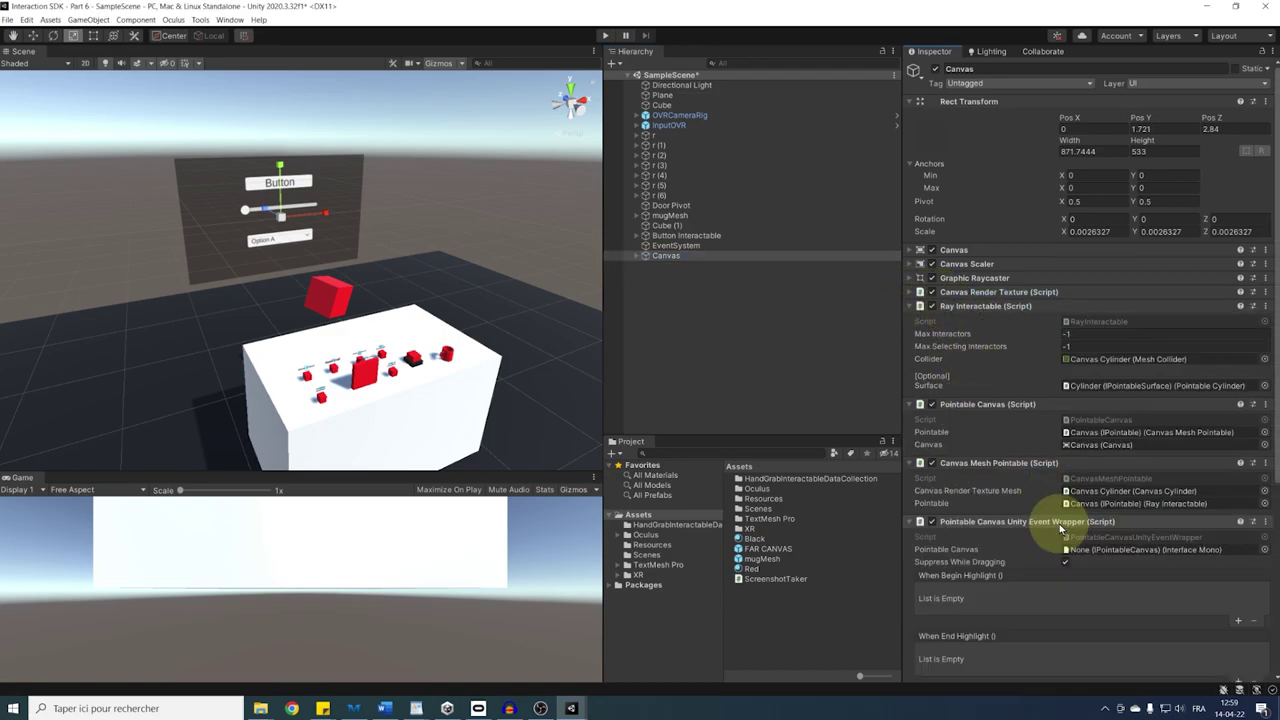
scroll(1087, 510, down, 5)
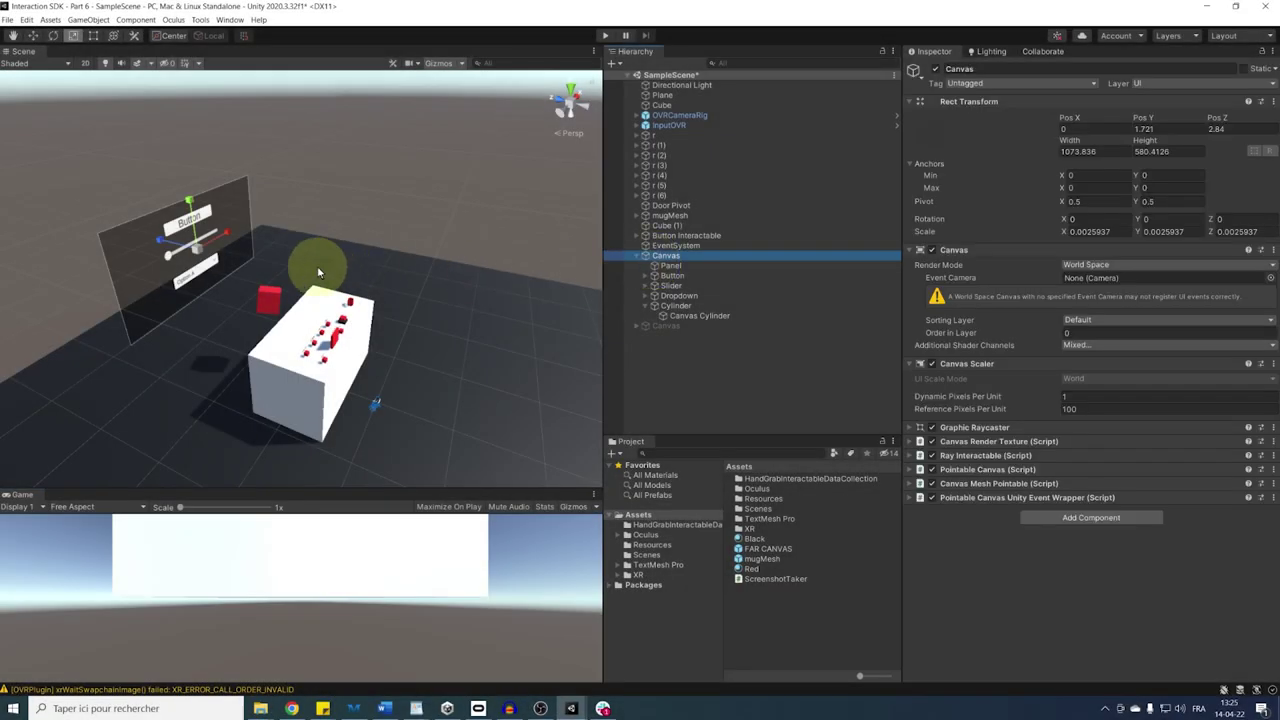
key(f)
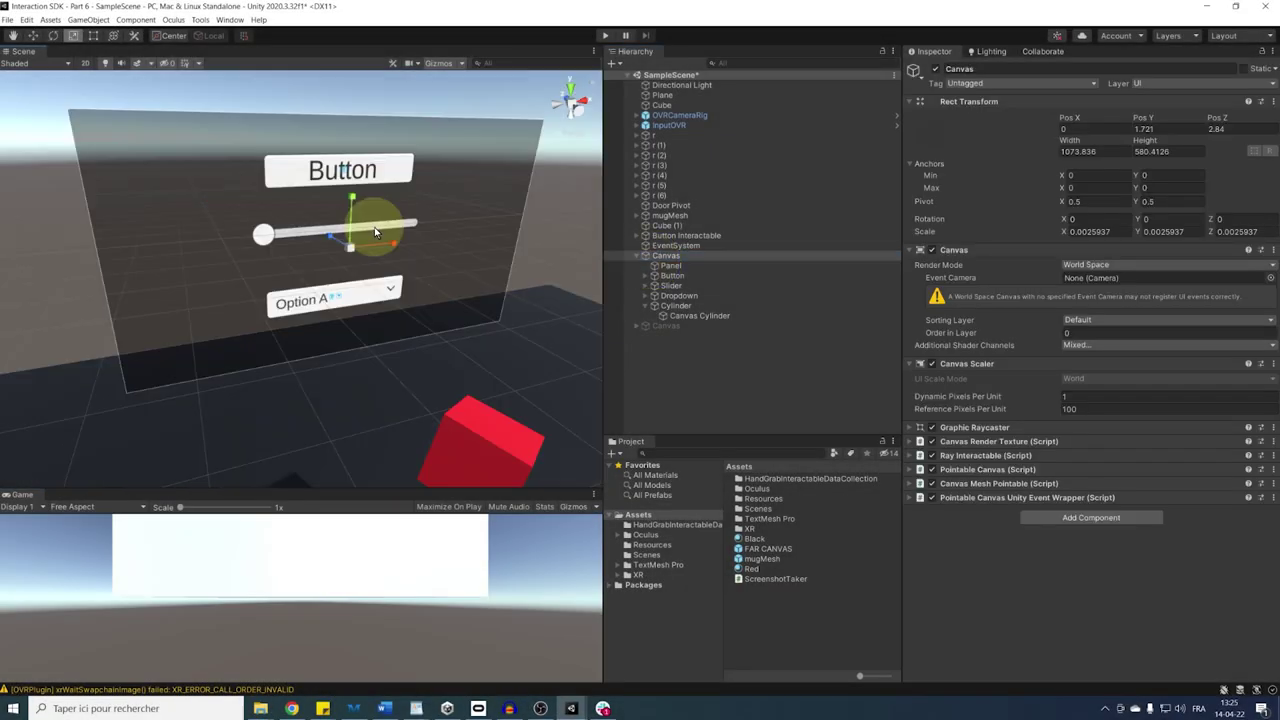
scroll(380, 236, down, 4)
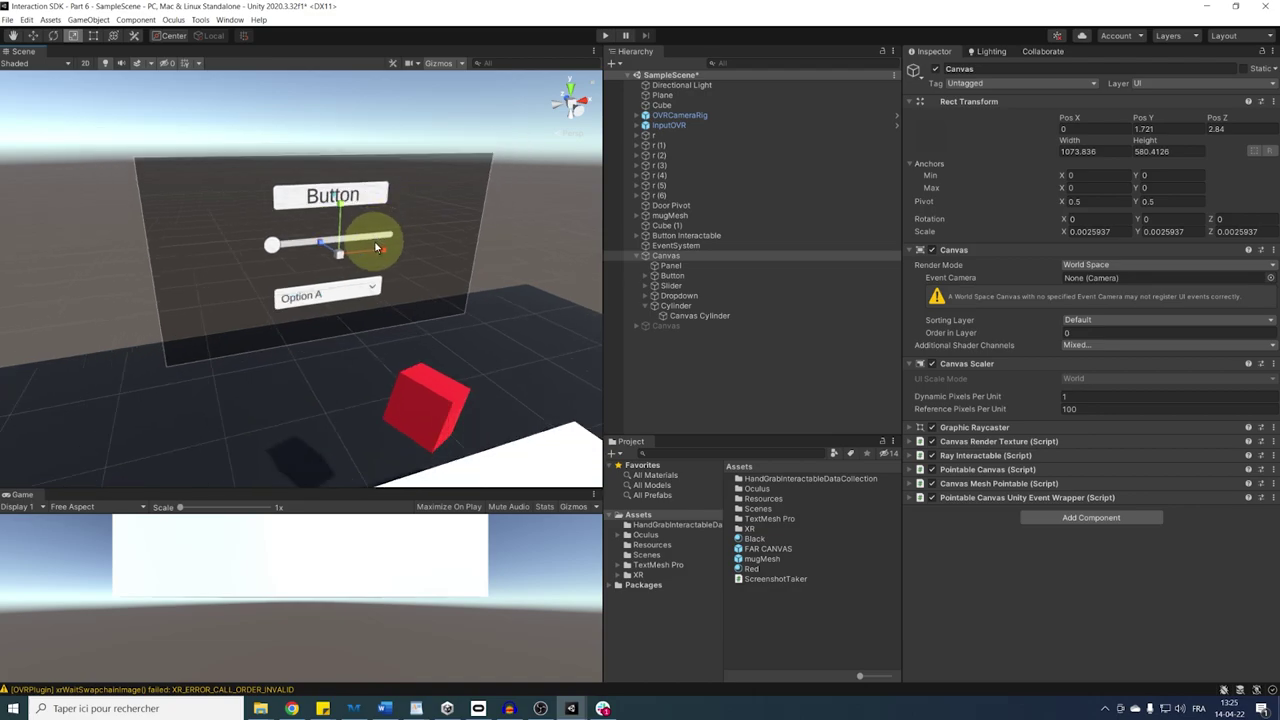
Review the highlight, hover and selection event lists of the Pointable Canvas Unity Event Wrapper on the Canvas.
scroll(373, 238, up, 5)
right_drag(371, 227, 451, 185)
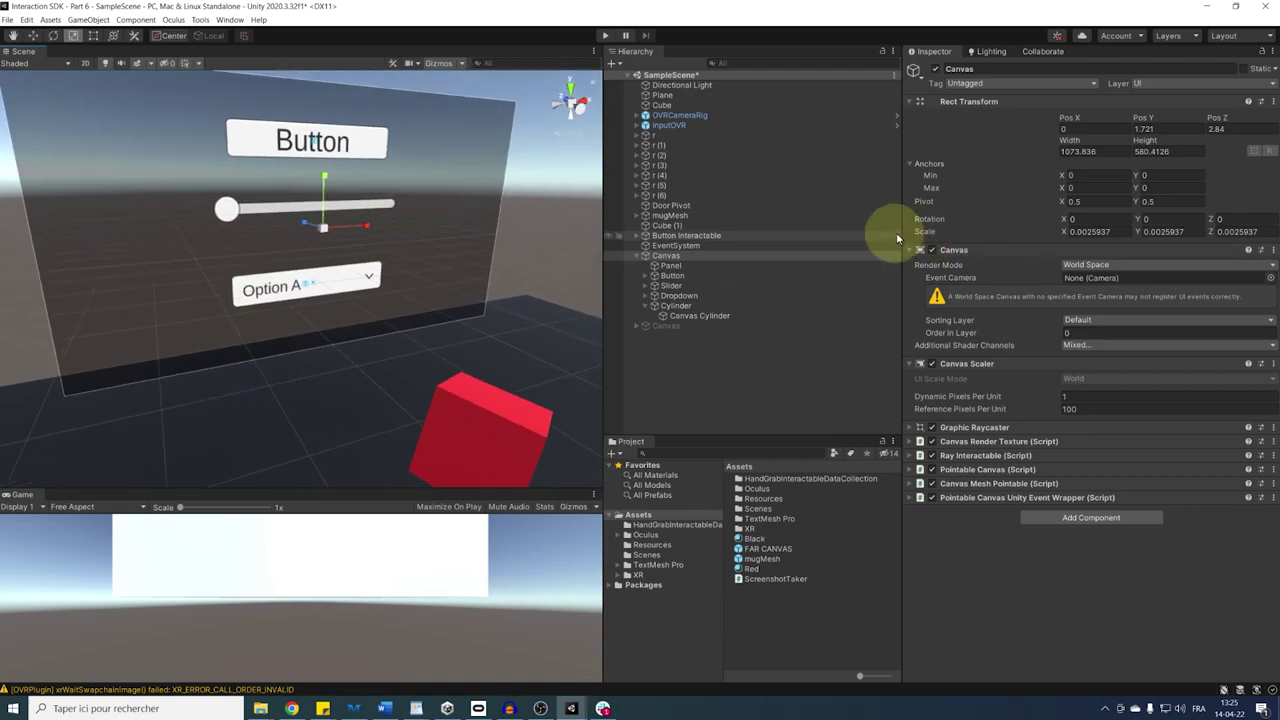
scroll(400, 230, down, 5)
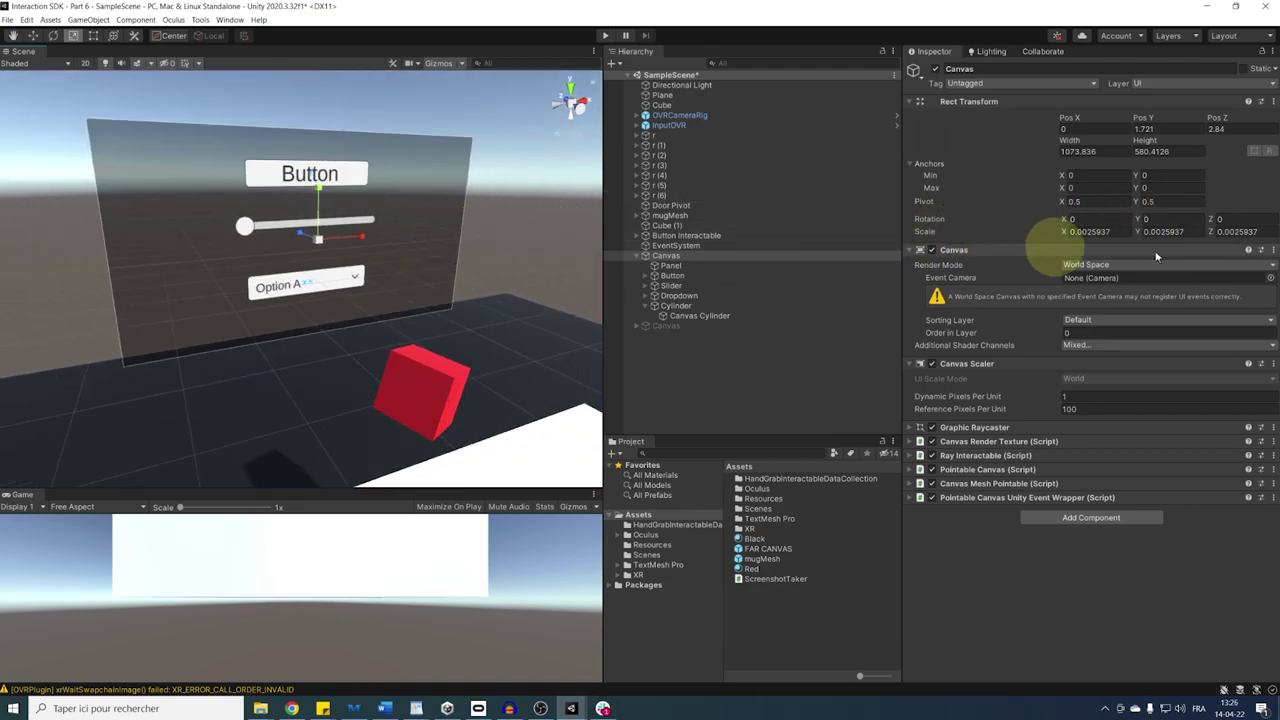
scroll(417, 217, down, 5)
scroll(375, 275, up, 6)
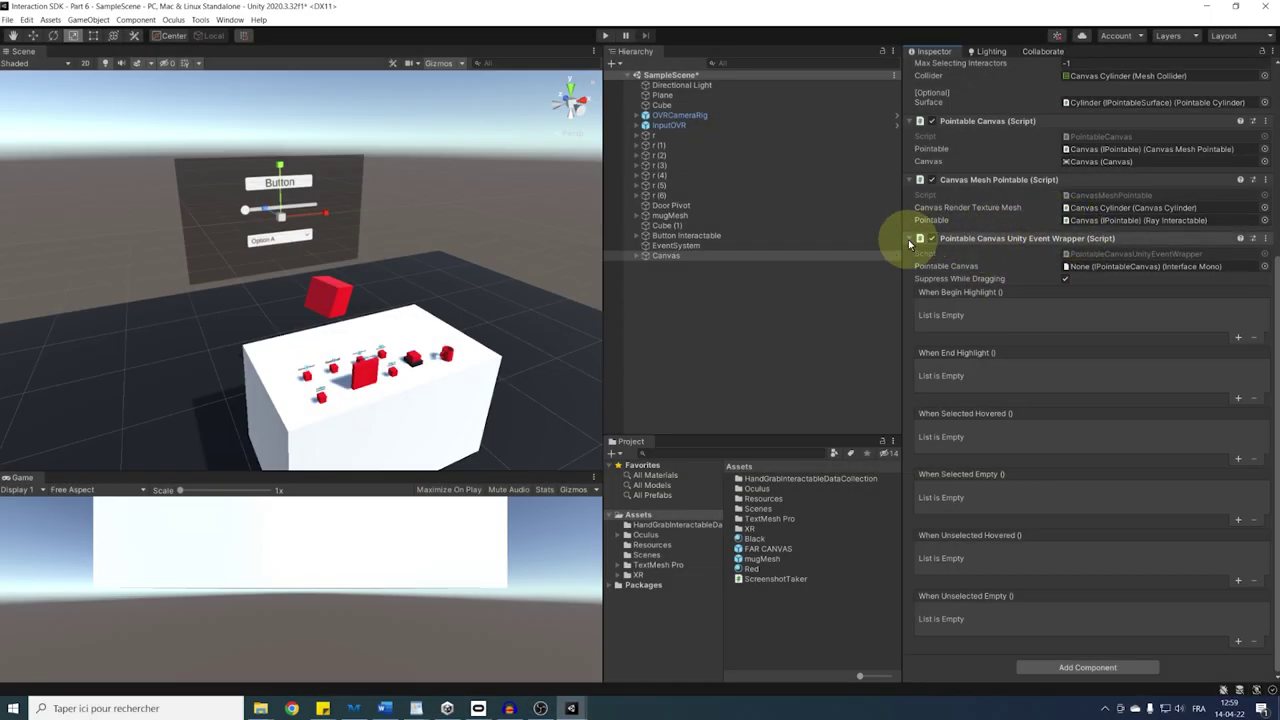
click(910, 240)
click(914, 268)
click(914, 288)
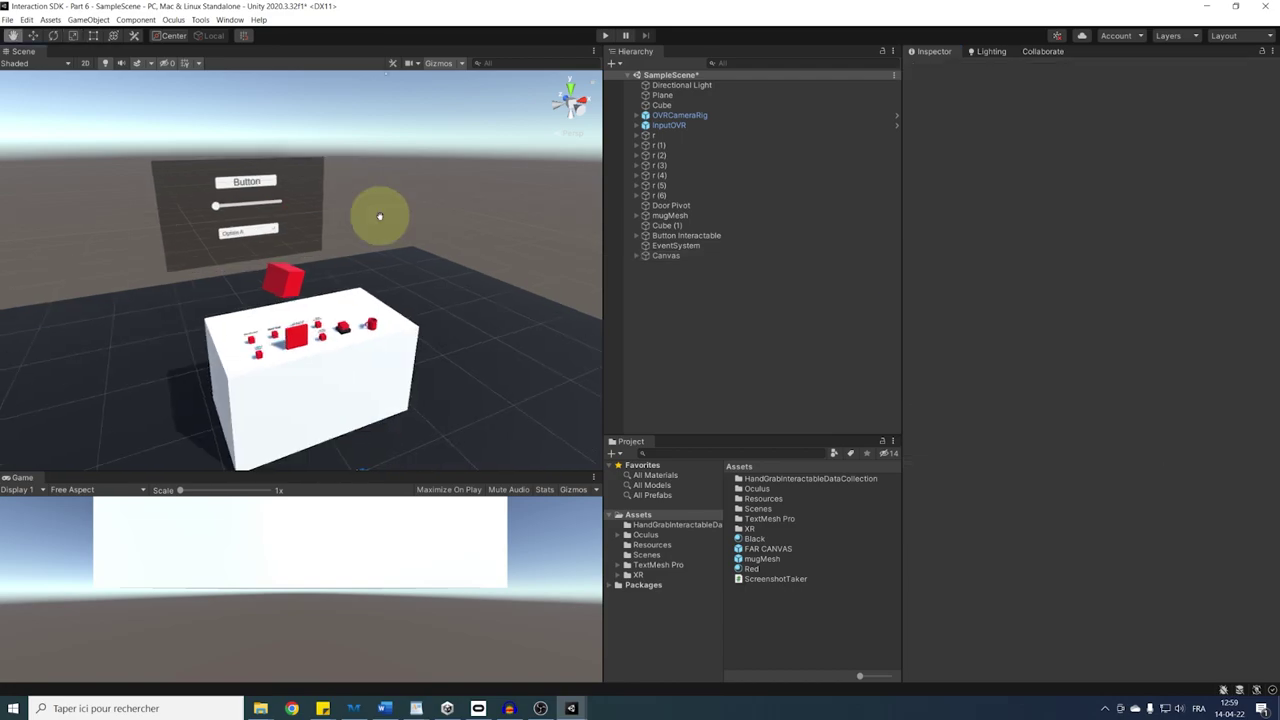
Create a second Canvas in the scene and set its Render Mode to World Space.
scroll(380, 218, up, 3)
alt+drag(381, 209, 490, 229)
scroll(408, 216, down, 4)
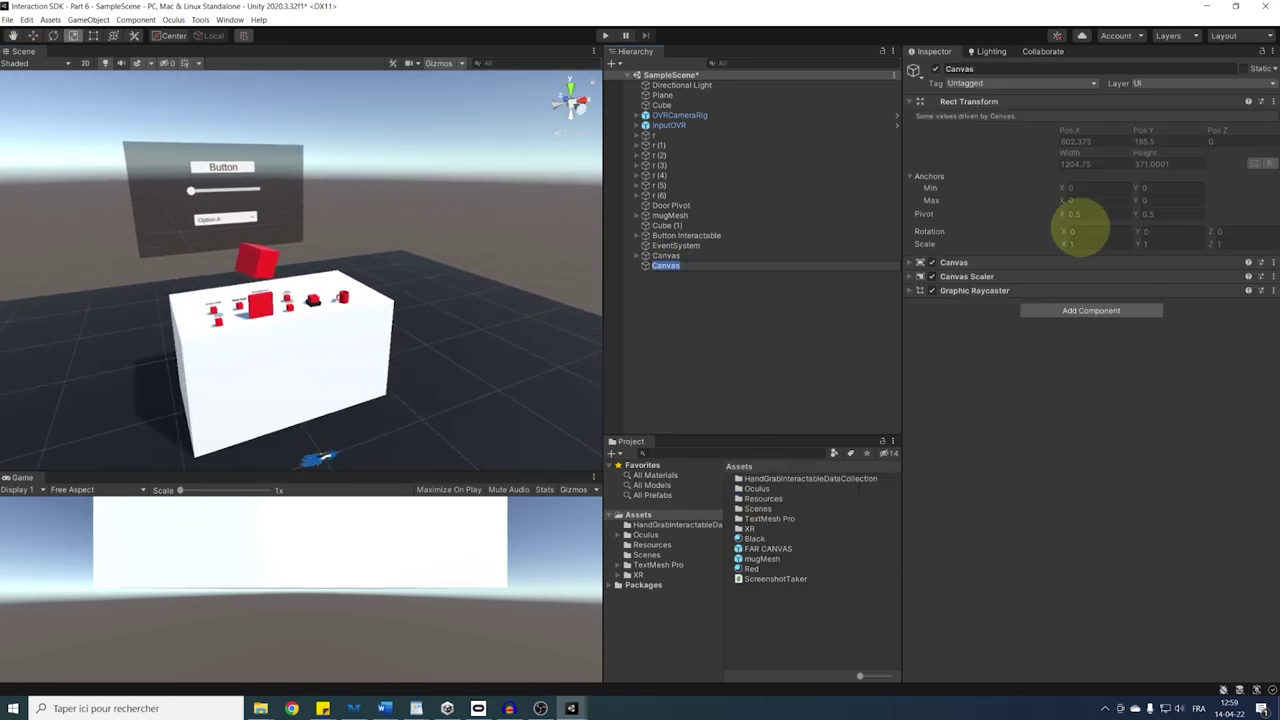
click(1160, 280)
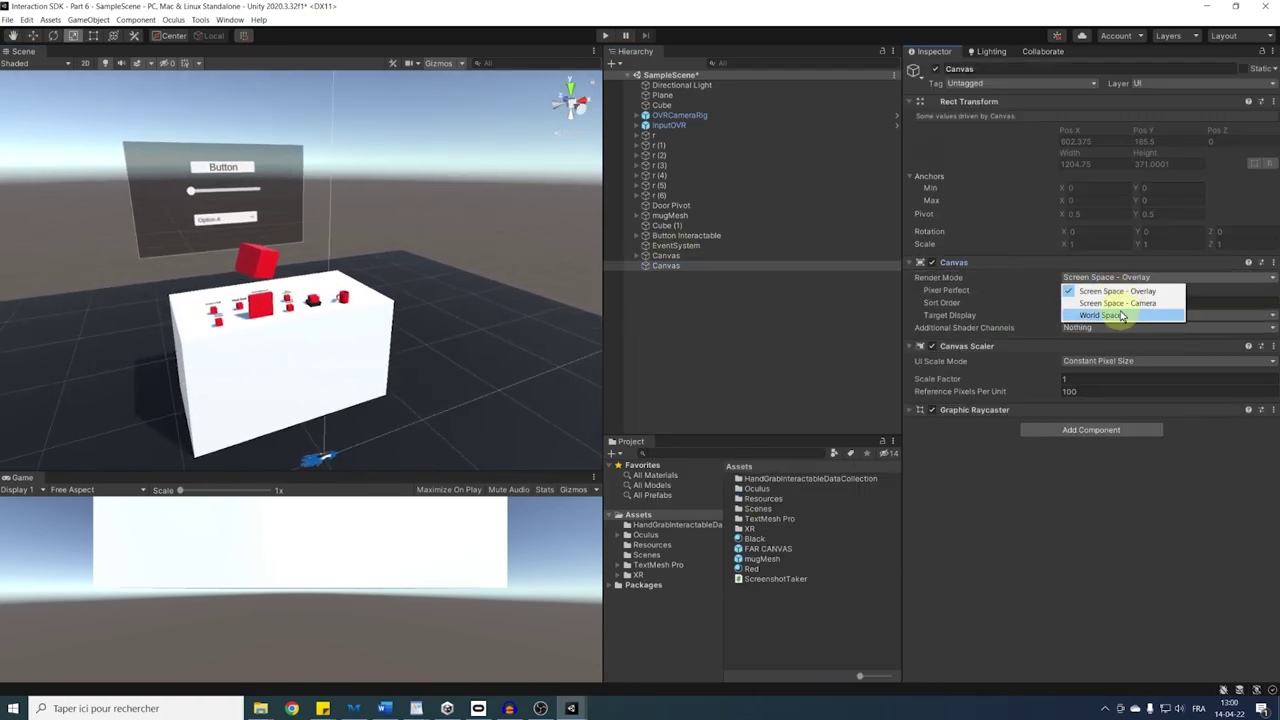
click(1134, 314)
Add a Panel, a Button and four Scrollbars to the second Canvas and place it behind the mug, tilted about 20.6° around X.
scroll(394, 286, up, 5)
right_click(666, 265)
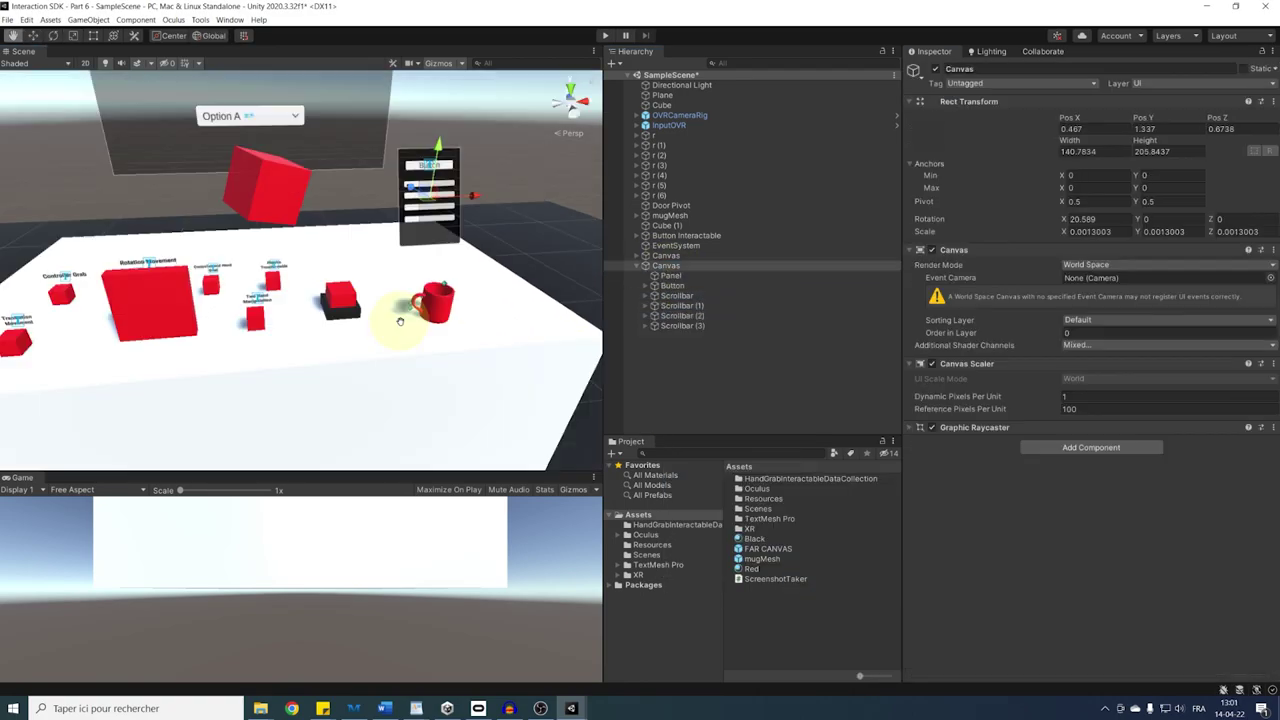
scroll(399, 321, up, 5)
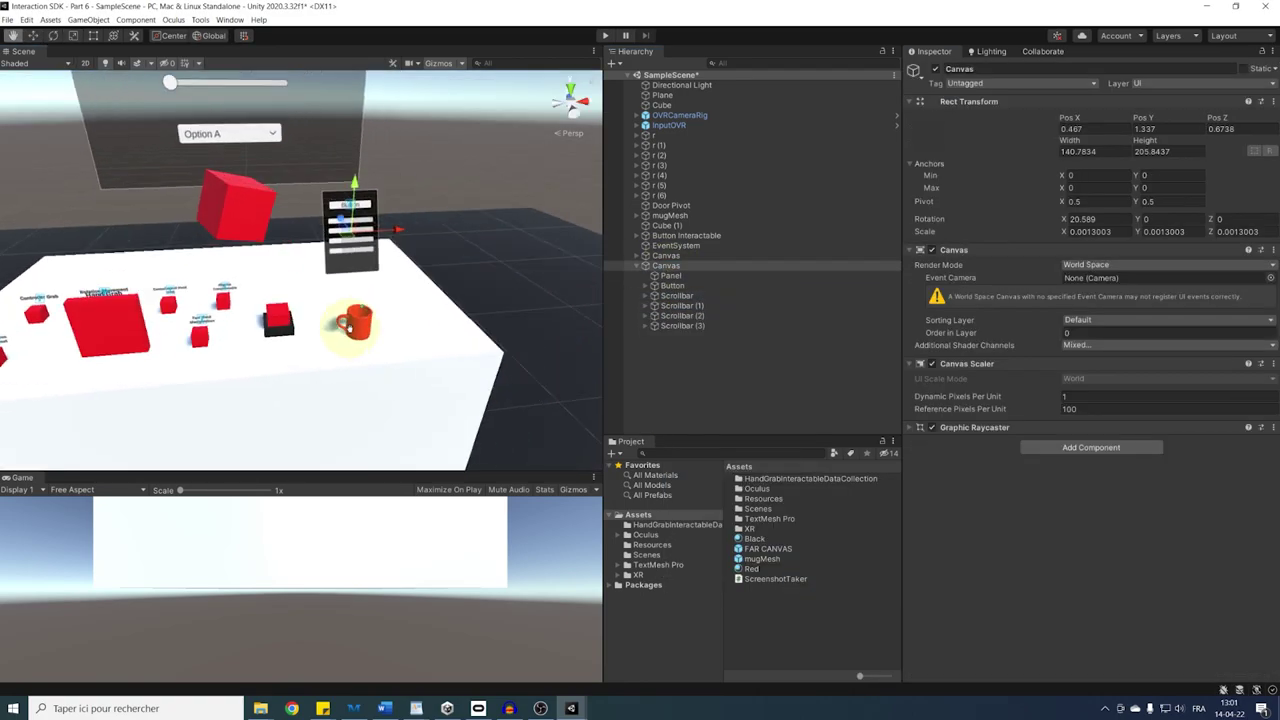
scroll(385, 352, up, 1)
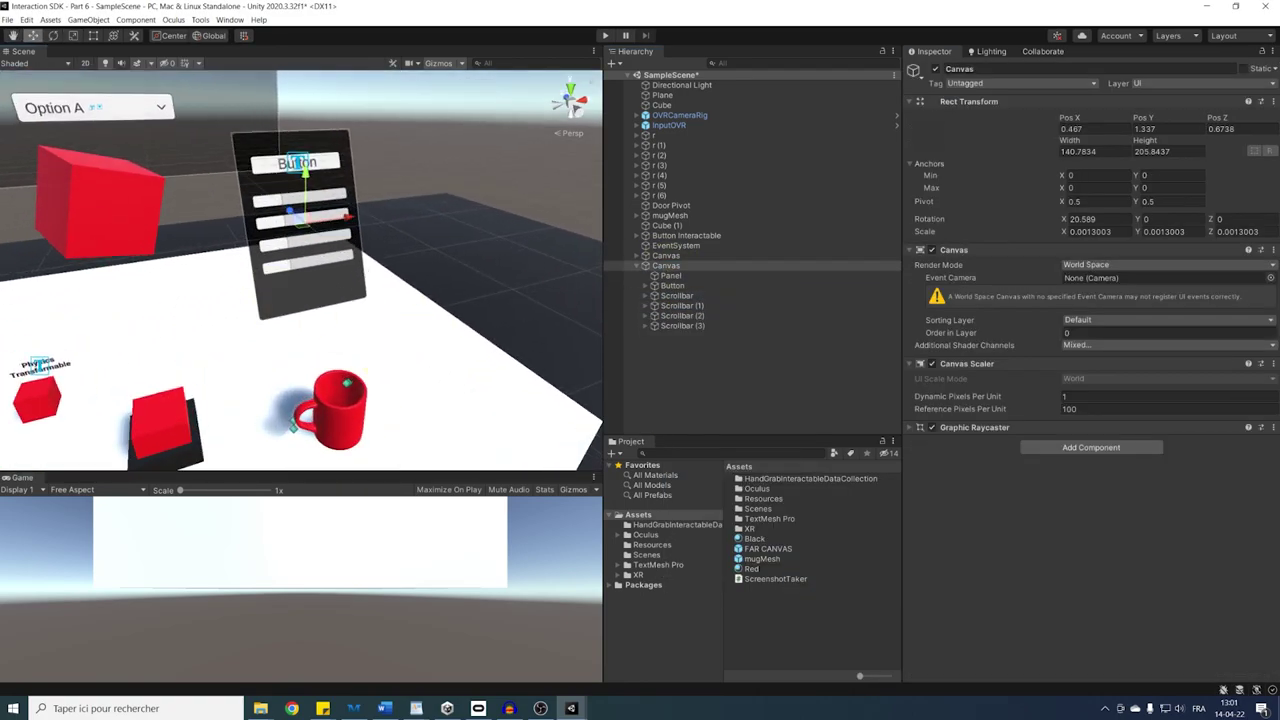
middle_drag(347, 284, 380, 280)
alt+drag(380, 280, 354, 266)
Add a Pointable Canvas component to the second Canvas and assign the object's own Canvas to it.
click(1115, 452)
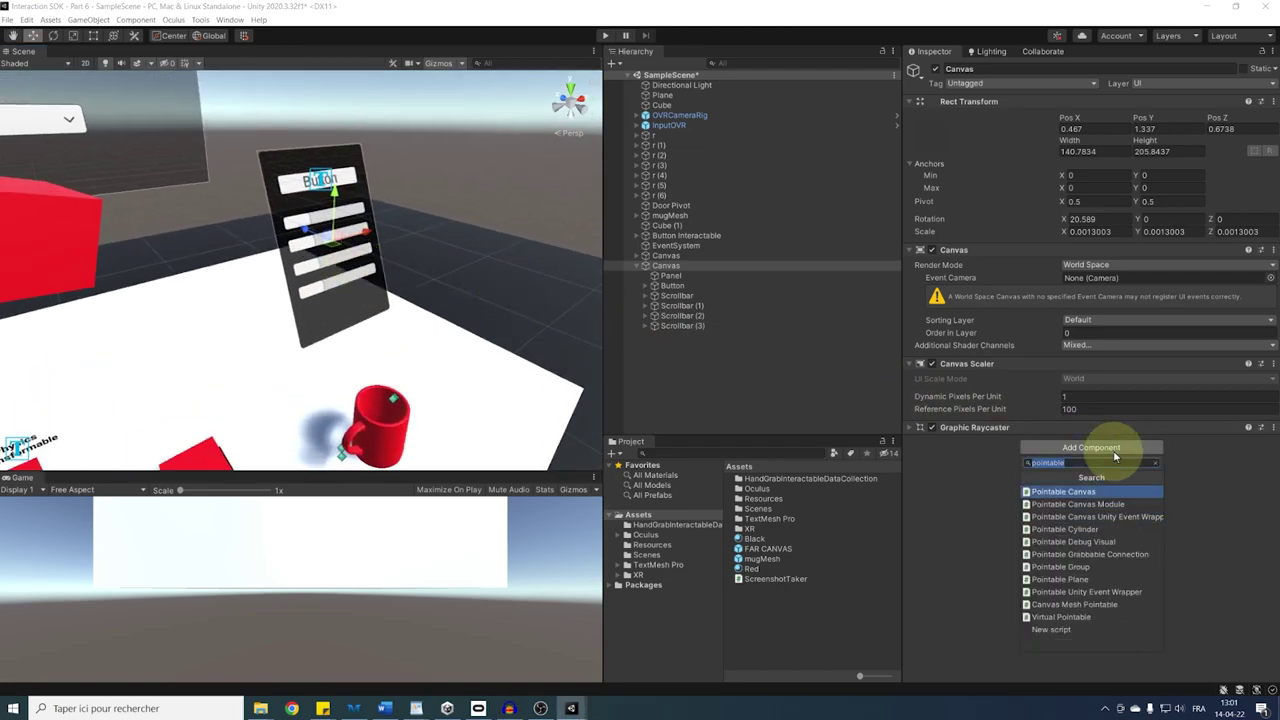
key(Return)
click(962, 442)
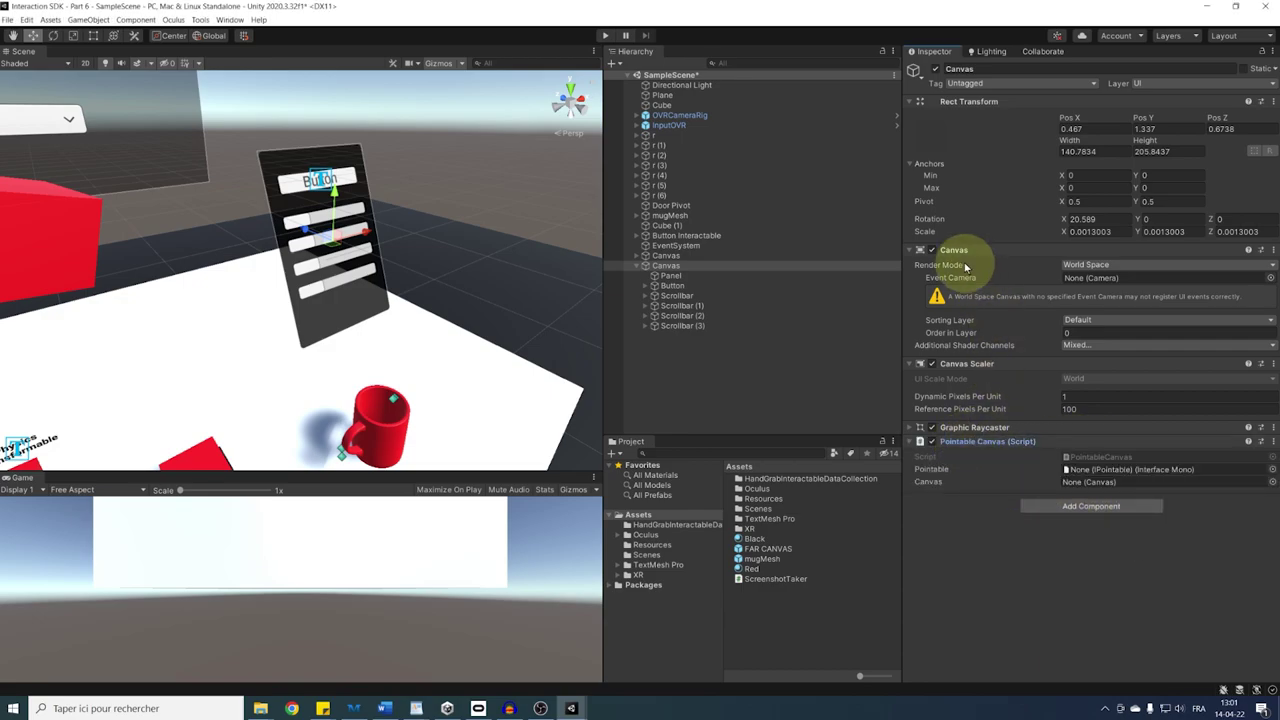
drag(957, 253, 1120, 487)
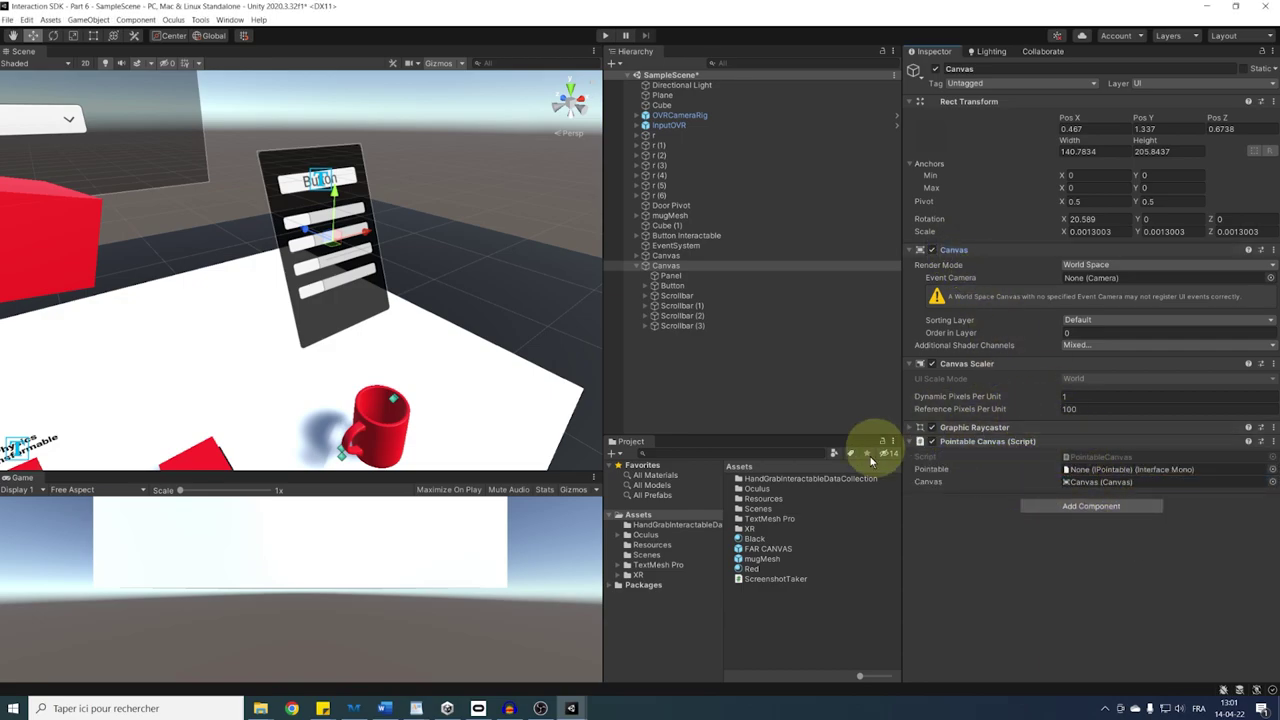
Add a Poke Interactable component to the second Canvas and assign it as the Pointable of the Pointable Canvas.
click(1091, 506)
text(poke inte)
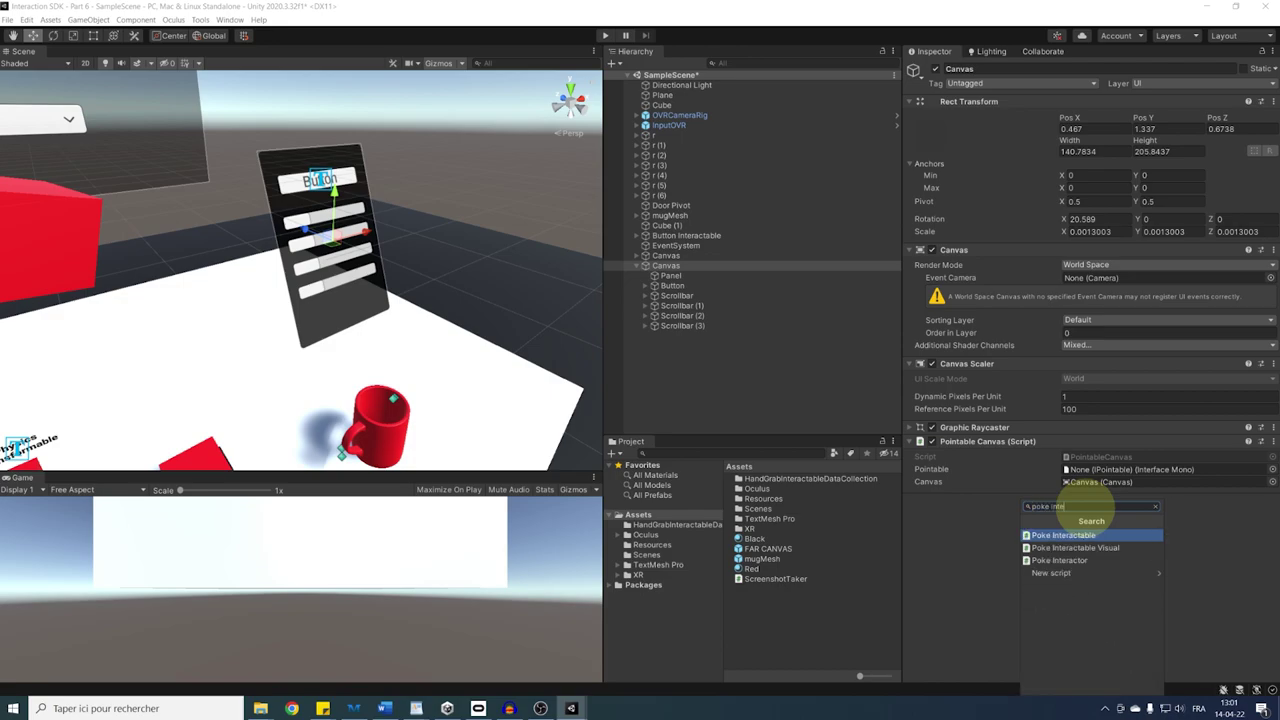
key(Return)
scroll(1085, 507, down, 1)
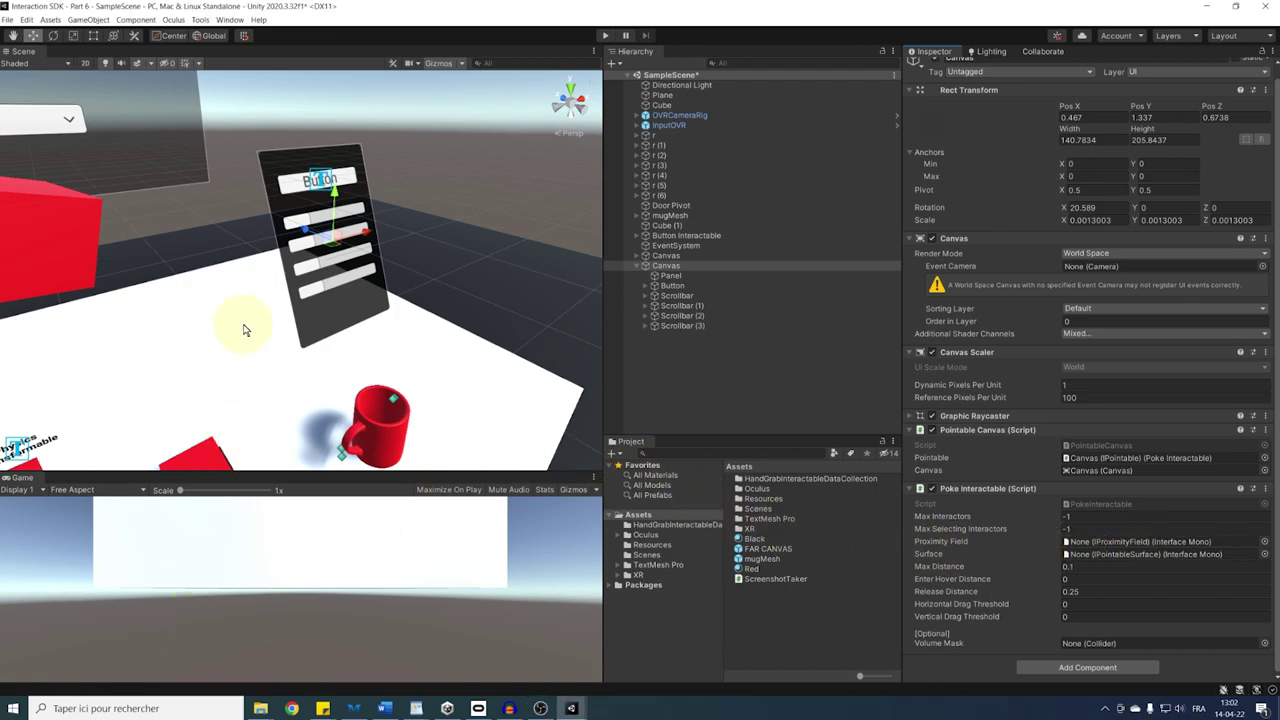
Create an empty child with a self-referencing Box Proximity Field, scaled about 117 × 200 × 30, and assign it as the Poke Interactable's Proximity Field.
right_click(654, 265)
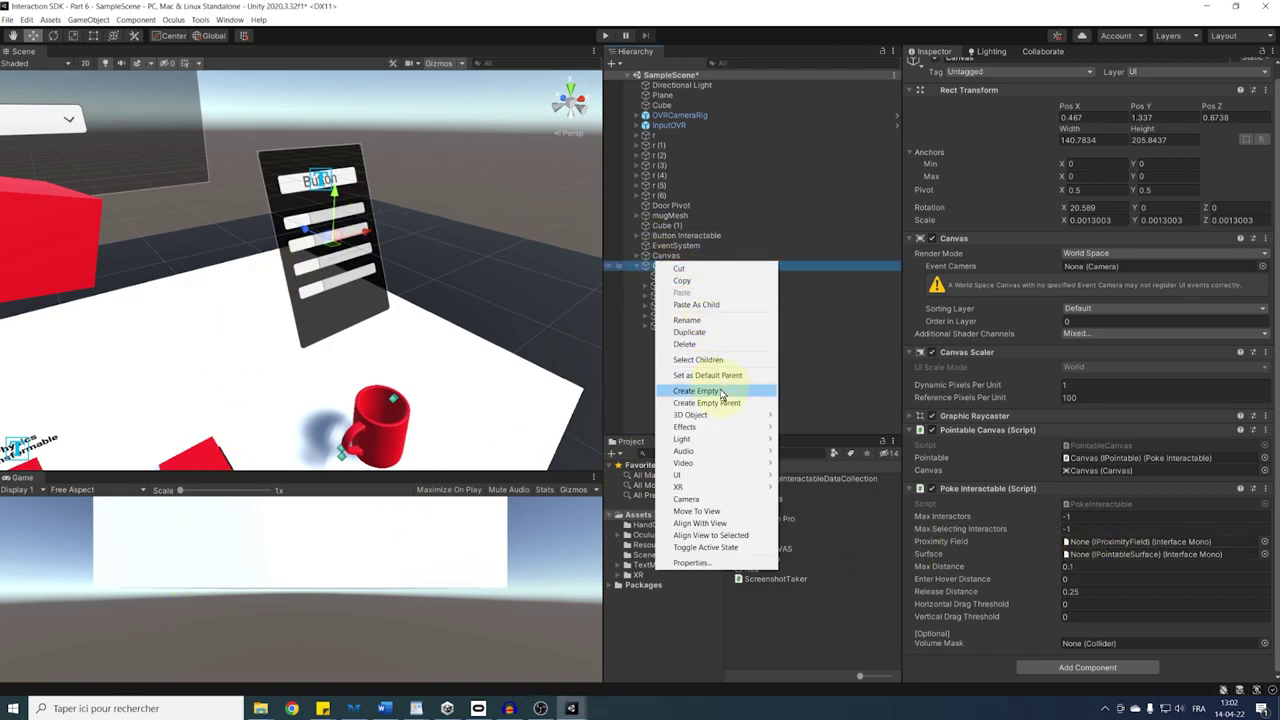
click(712, 391)
click(1090, 256)
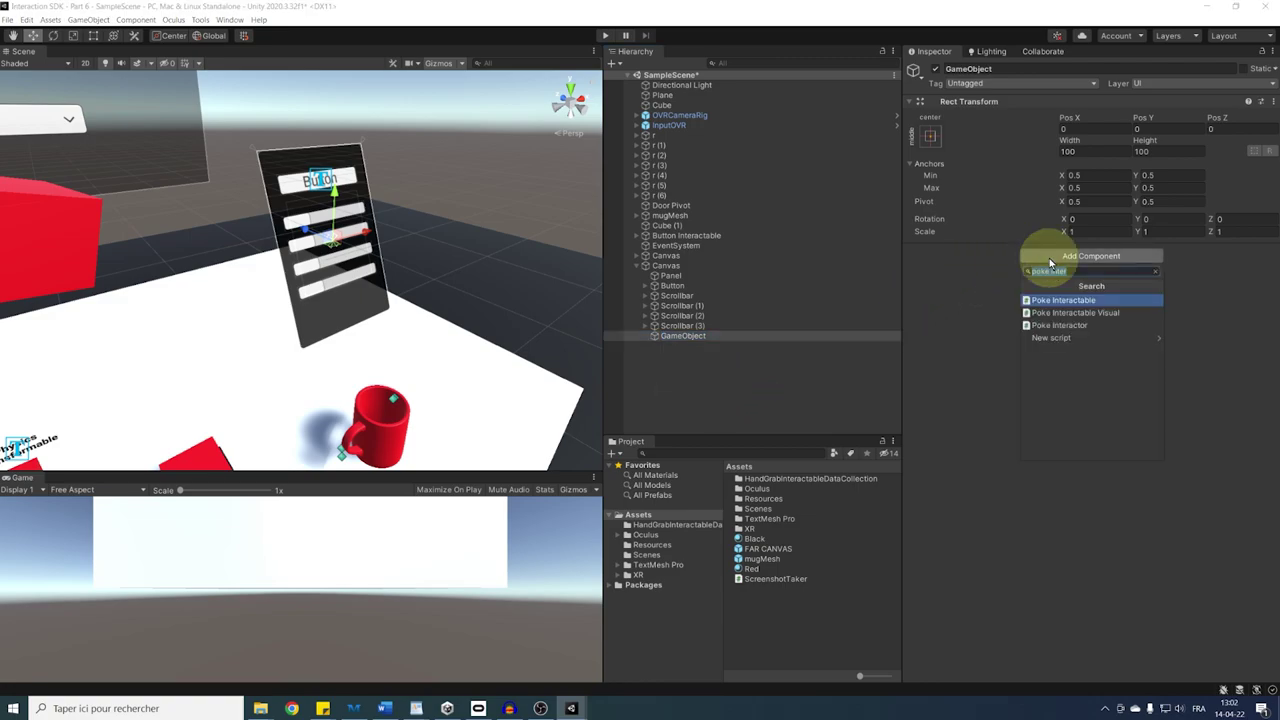
key(Return)
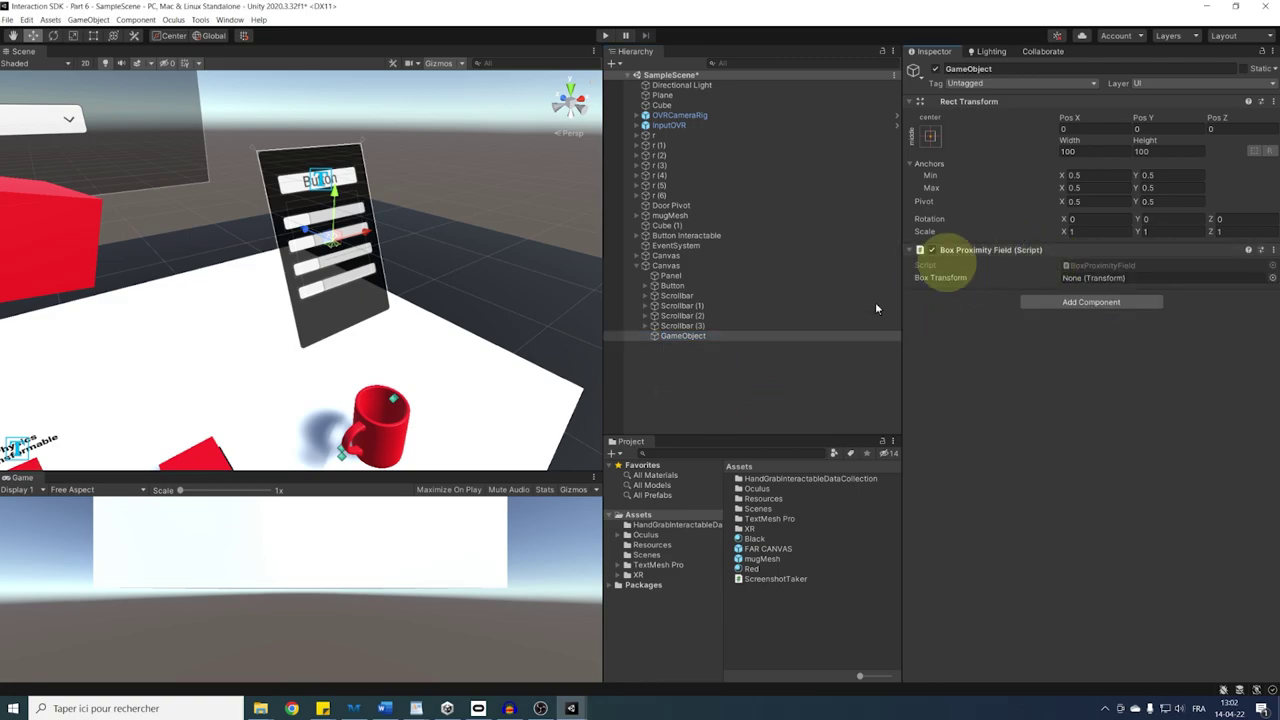
drag(1130, 288, 1130, 285)
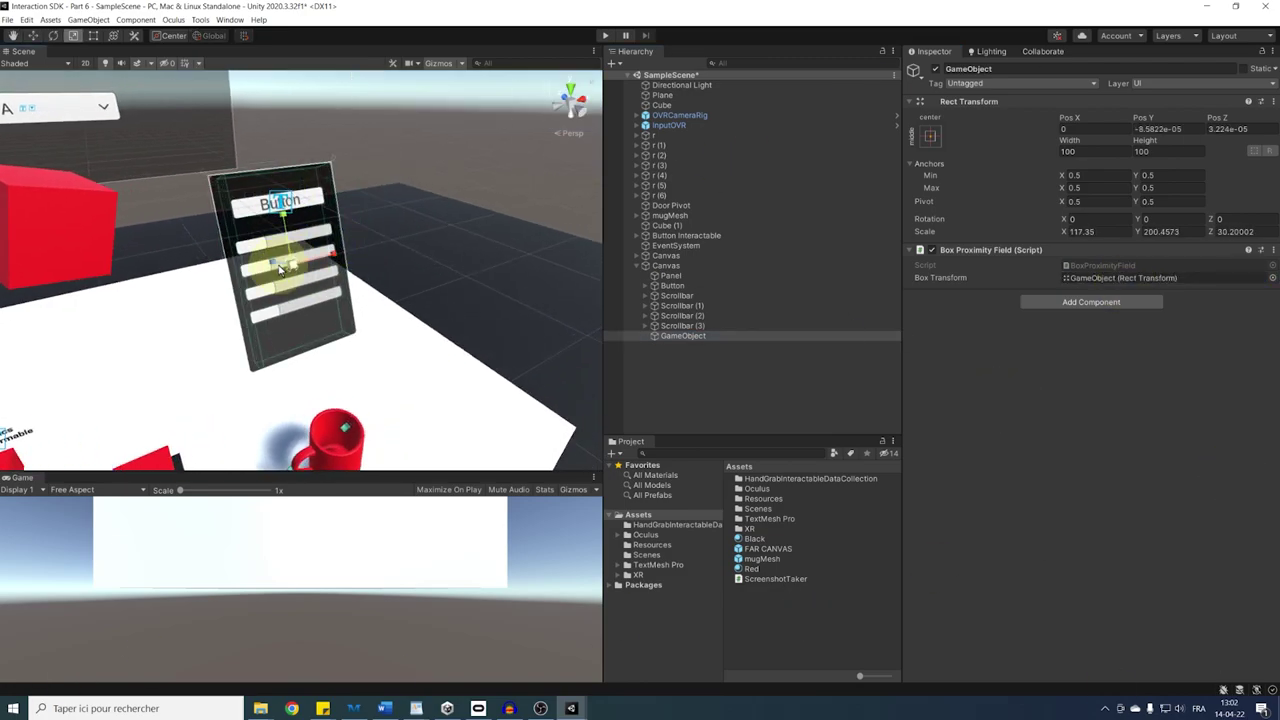
drag(666, 265, 1103, 502)
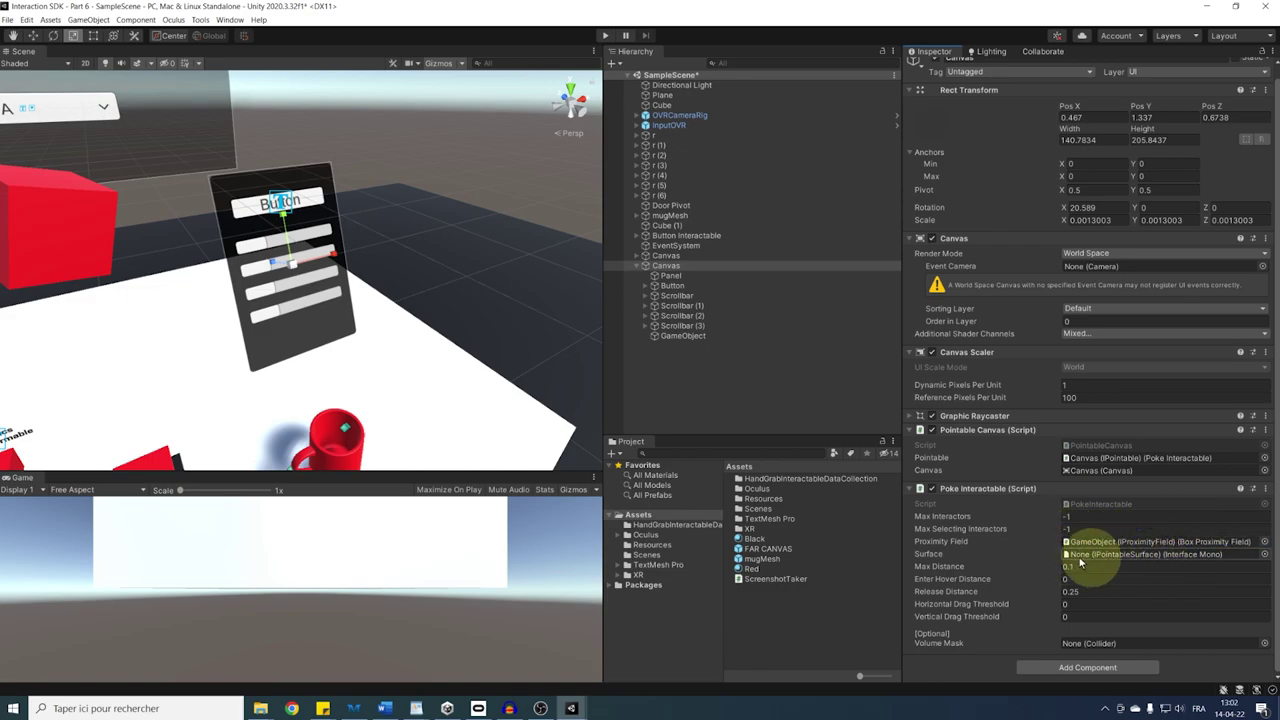
Add a Pointable Plane component to the second Canvas and assign it as the Poke Interactable's Surface.
scroll(389, 343, up, 2)
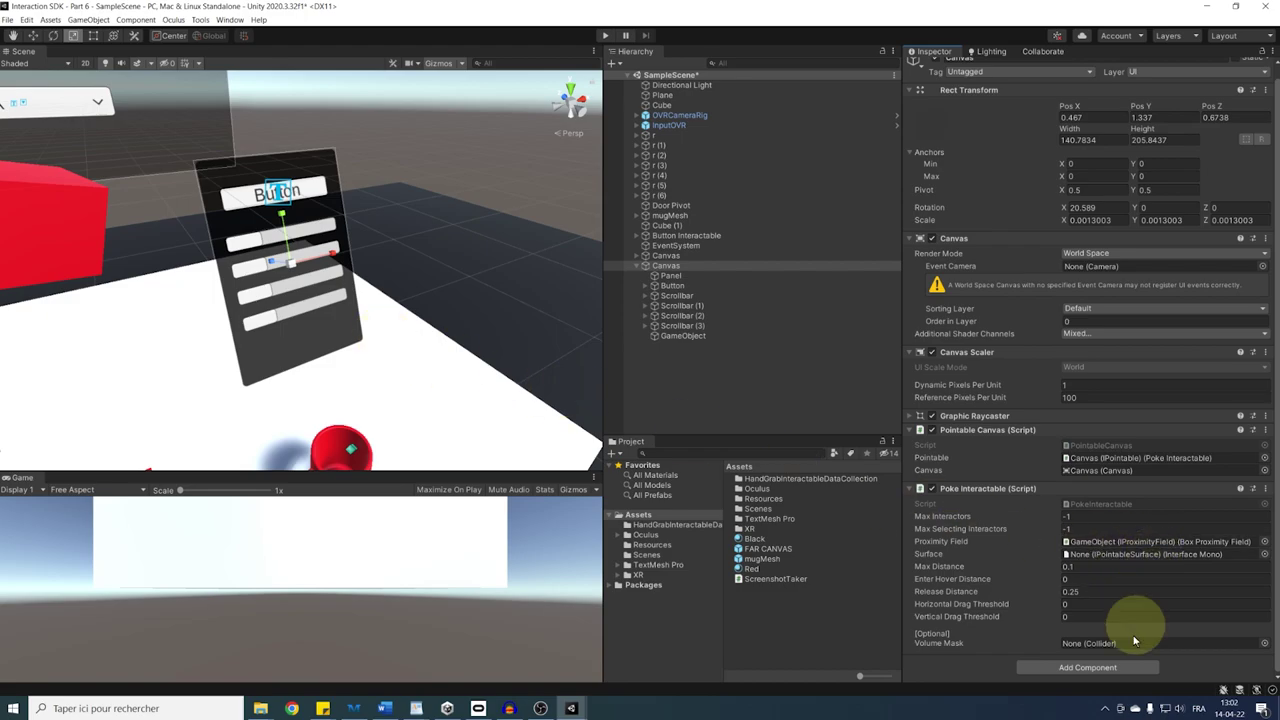
click(1119, 667)
text(pointable plan)
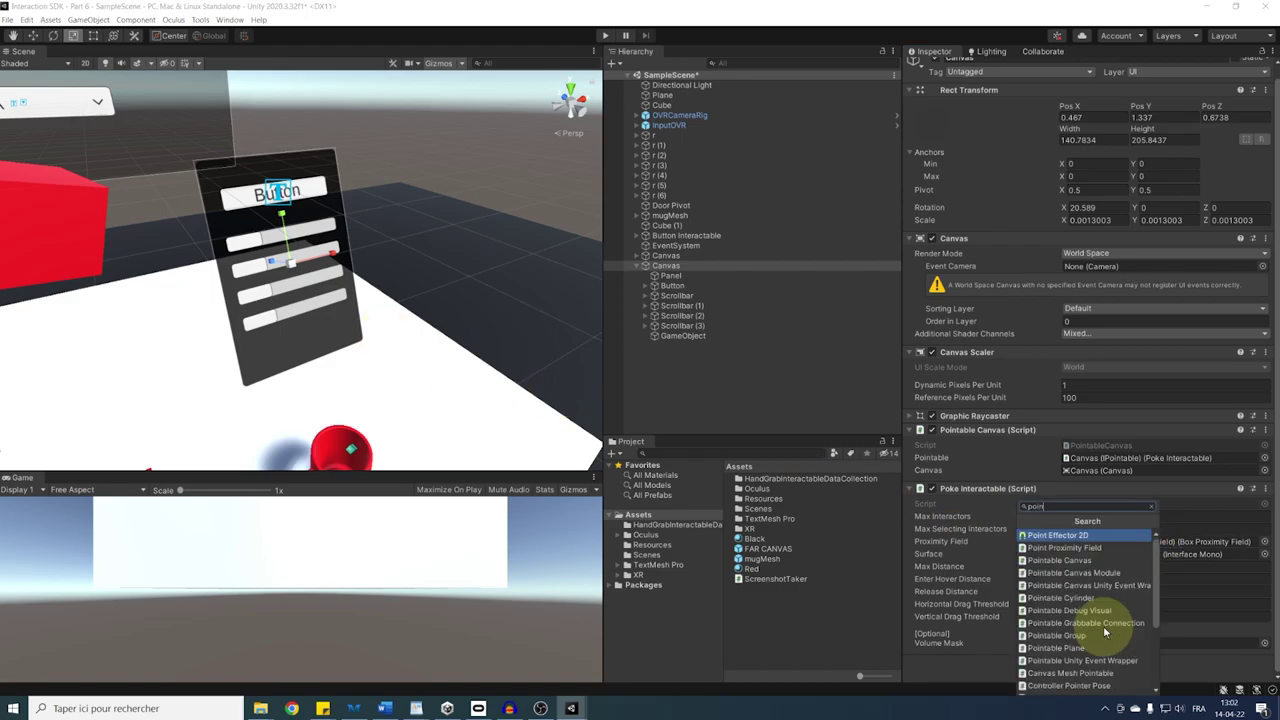
key(Return)
scroll(177, 294, down, 4)
right_drag(177, 294, 245, 281)
scroll(290, 288, up, 2)
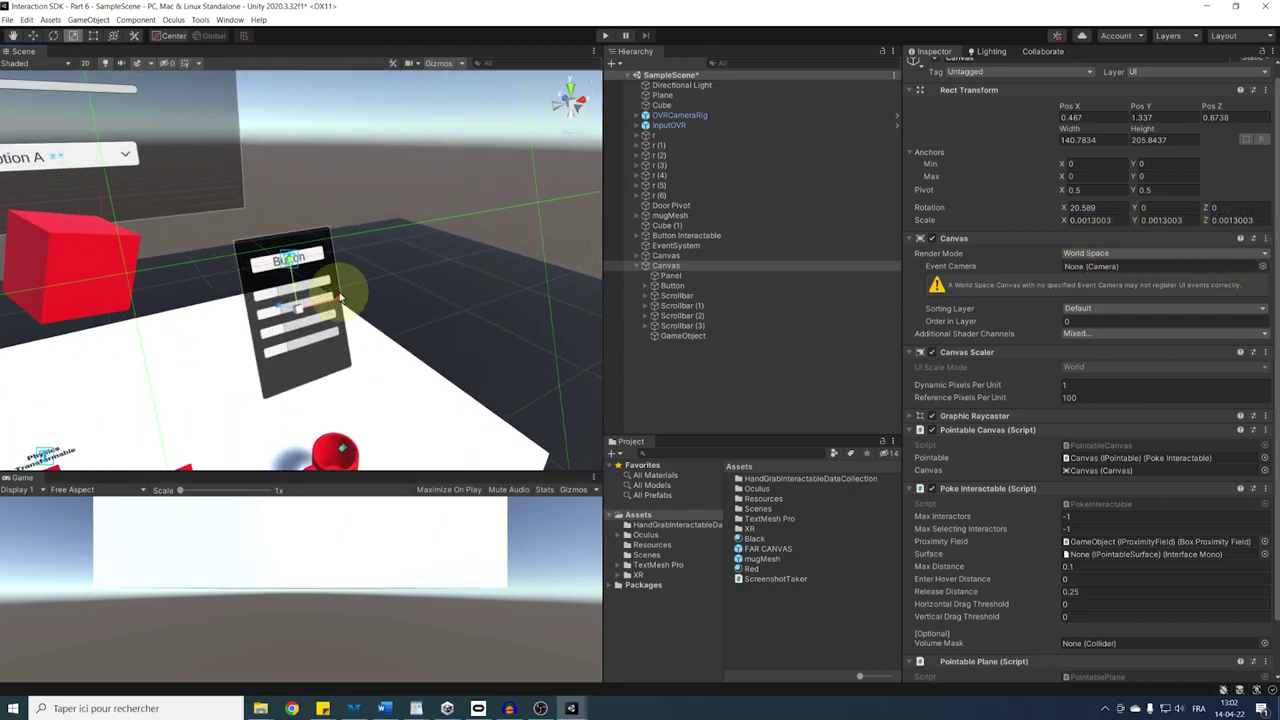
scroll(1145, 391, down, 2)
drag(971, 604, 1077, 538)
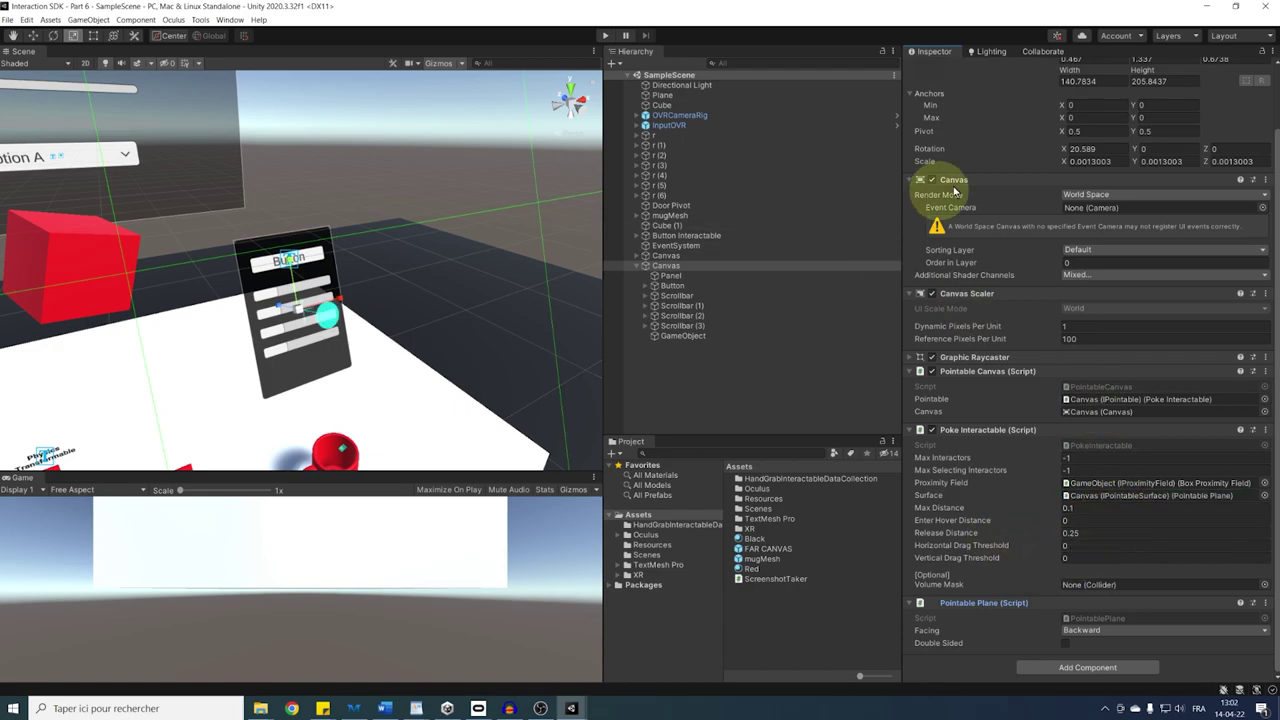
Set the second Canvas's Layer to Default.
scroll(929, 196, up, 2)
click(1147, 85)
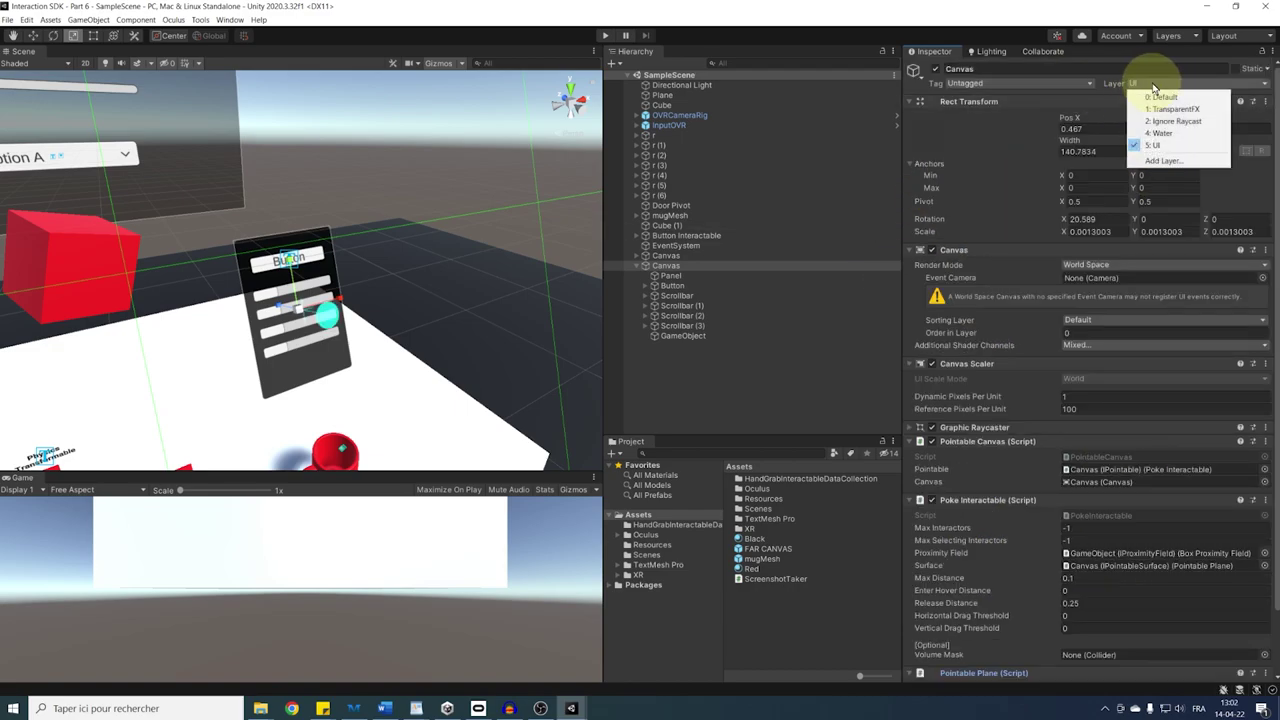
click(1160, 97)
click(605, 374)
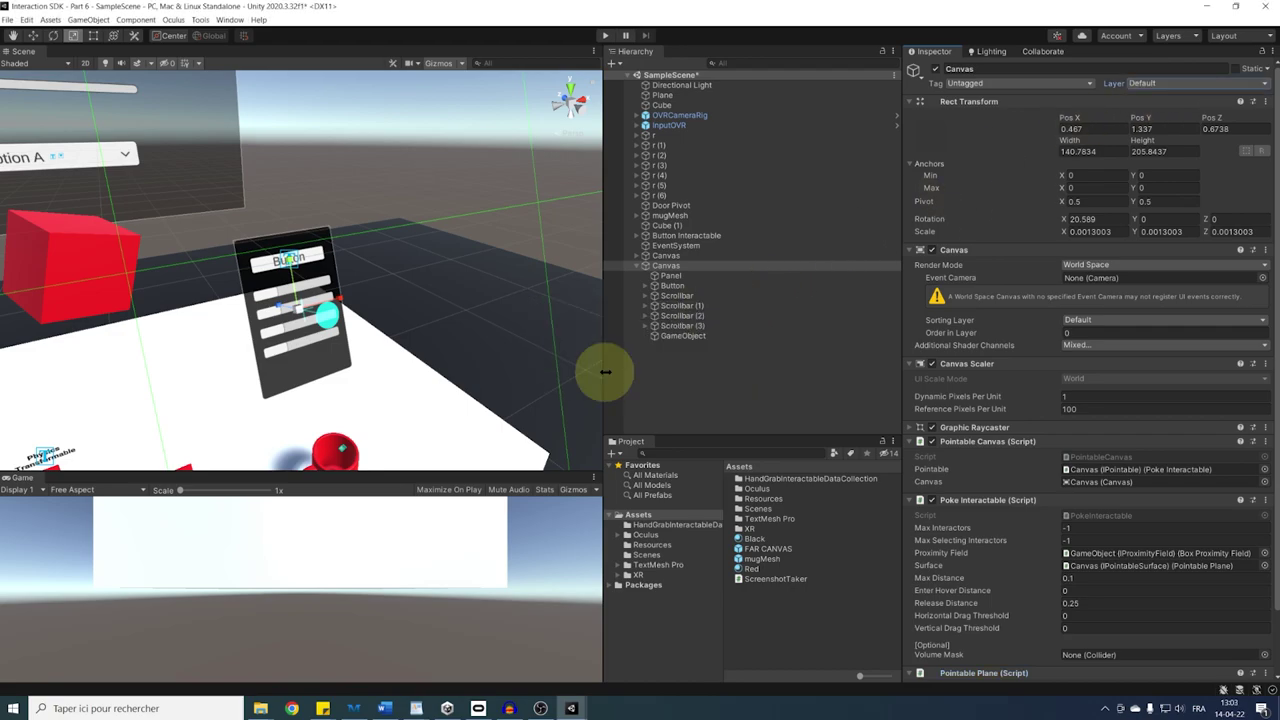
Save the scene and run it in play mode.
click(659, 391)
key(ctrl+s)
right_drag(352, 326, 311, 301)
click(606, 36)
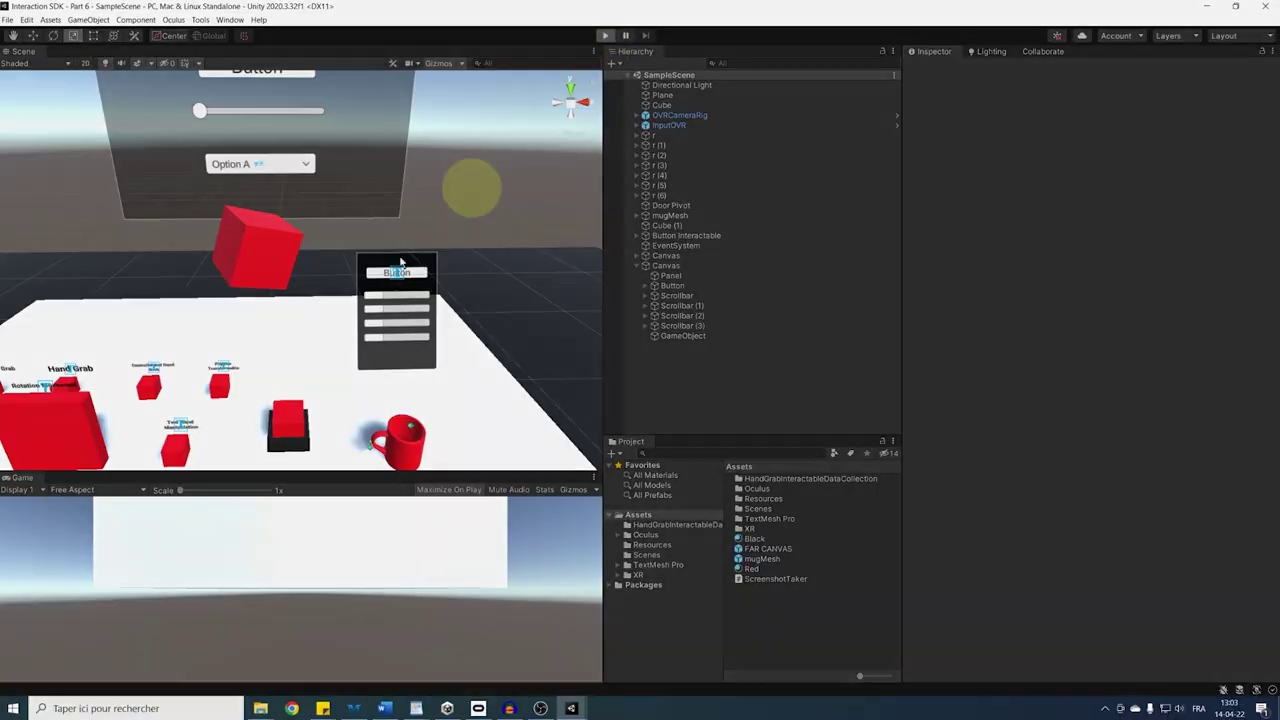